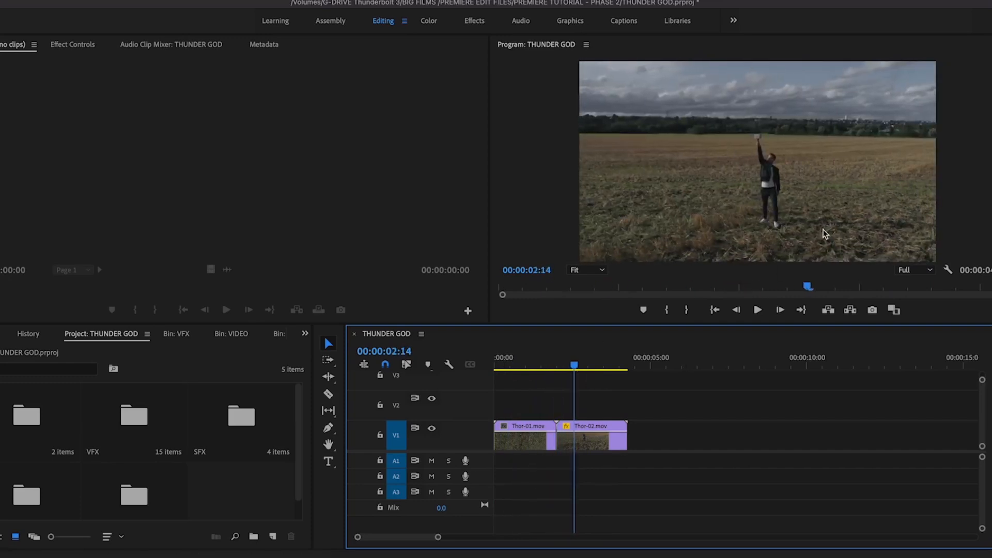
Open the VFX bin and preview the 01 - Electricity.mov clip in the source monitor
{"action": "mouse_move", "coordinate": [574, 369]}
{"action": "left_mouse_down"}
{"action": "mouse_move", "coordinate": [484, 373]}
{"action": "mouse_move", "coordinate": [581, 366]}
{"action": "left_mouse_up"}
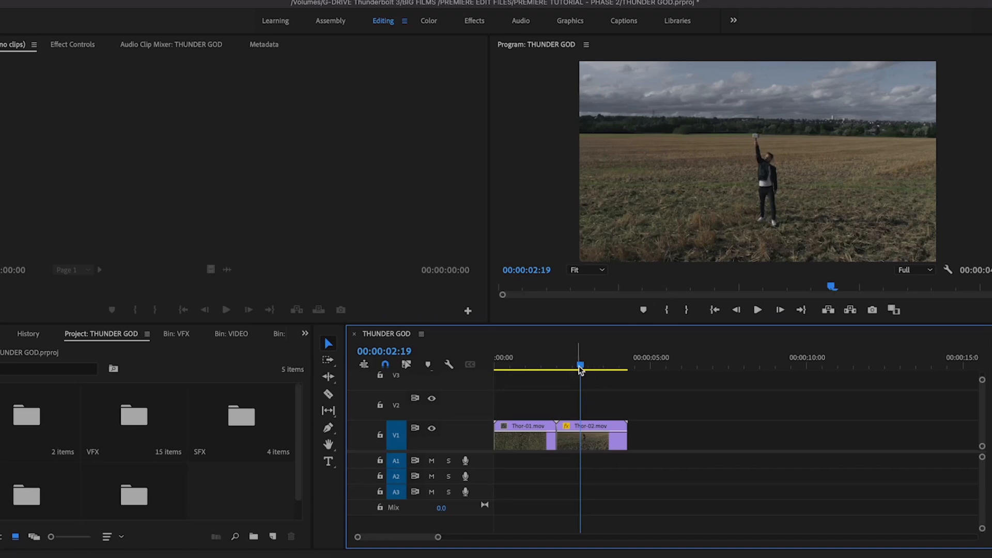
{"action": "left_click_drag", "start_coordinate": [579, 366], "coordinate": [496, 372]}
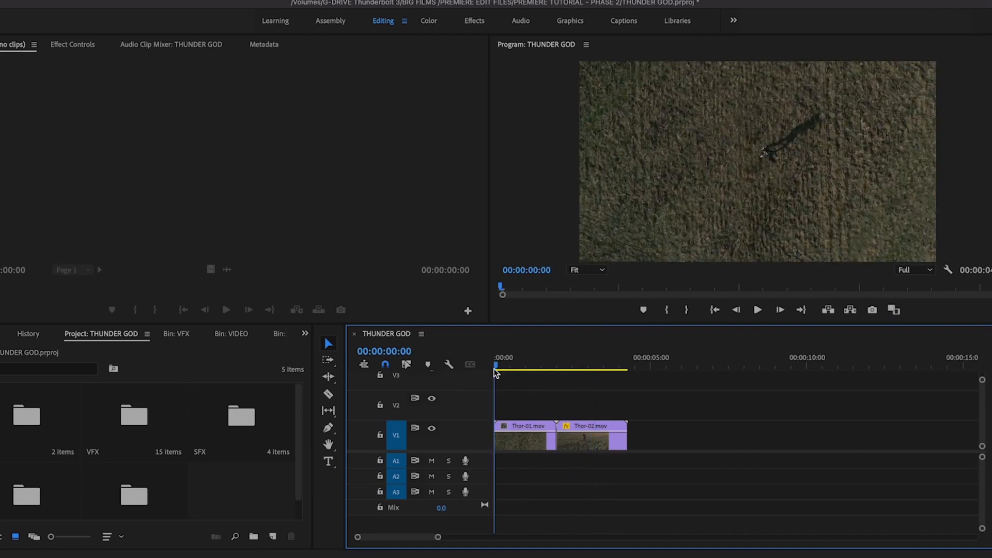
{"action": "left_click", "coordinate": [133, 415]}
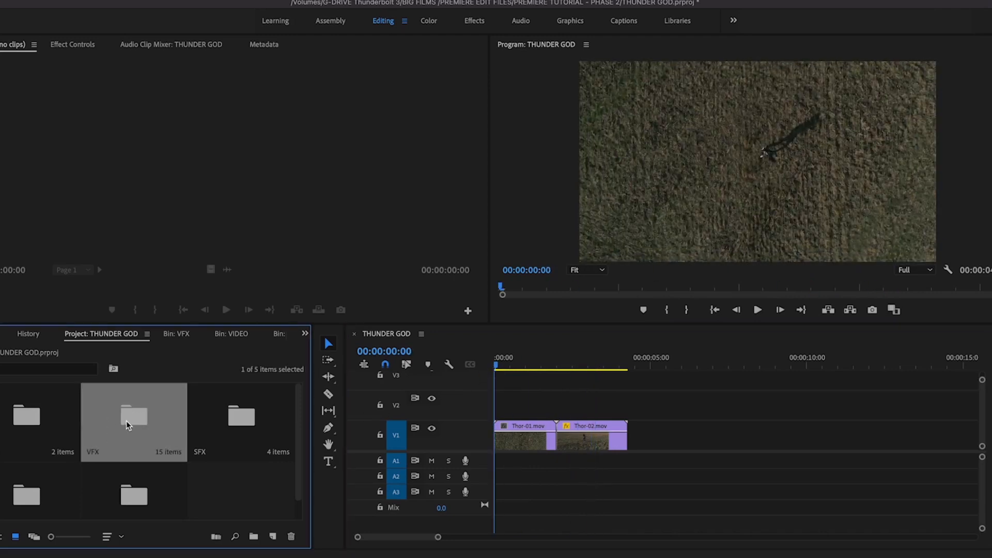
{"action": "double_click", "coordinate": [126, 421]}
{"action": "mouse_move", "coordinate": [296, 409]}
{"action": "left_mouse_down"}
{"action": "mouse_move", "coordinate": [299, 448]}
{"action": "mouse_move", "coordinate": [301, 402]}
{"action": "left_mouse_up"}
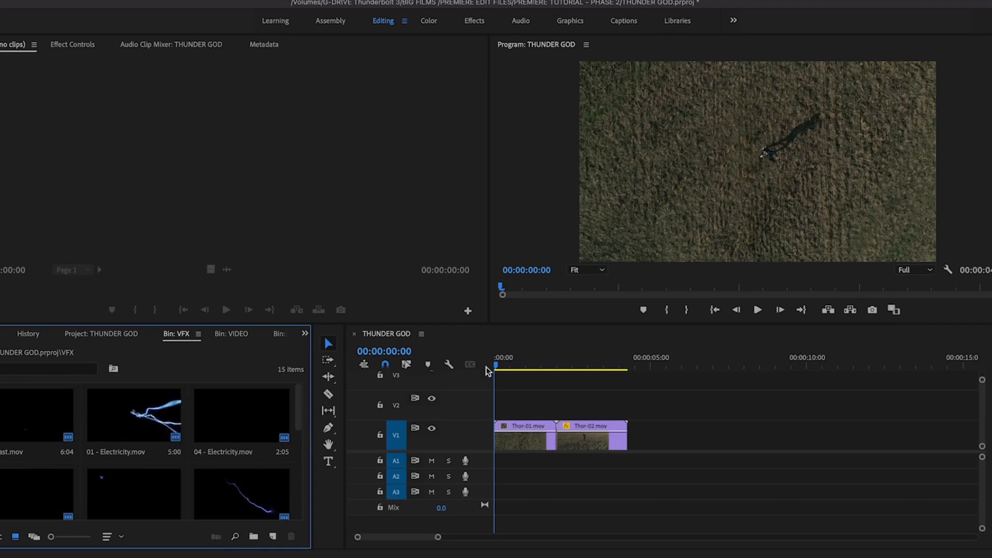
{"action": "left_click_drag", "start_coordinate": [504, 360], "coordinate": [487, 378]}
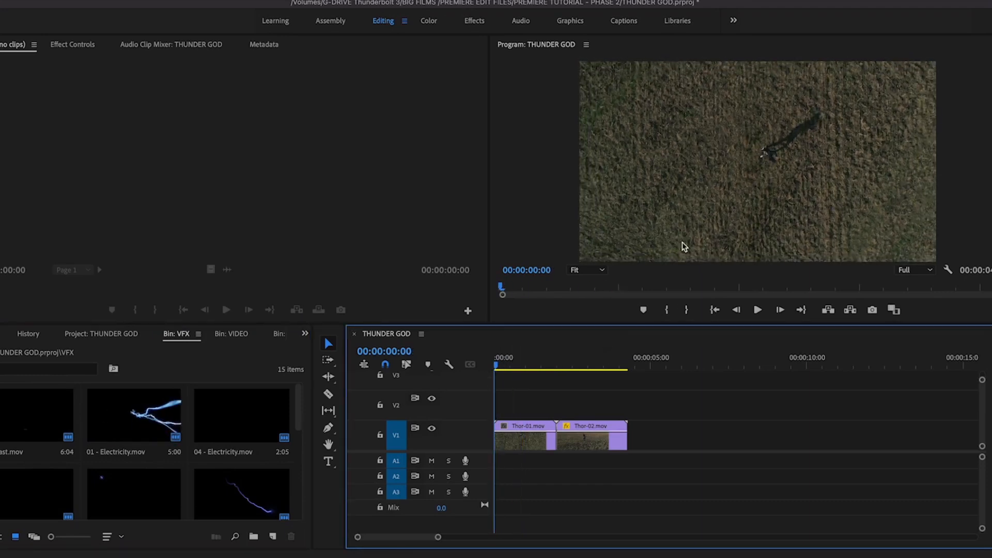
{"action": "double_click", "coordinate": [110, 408]}
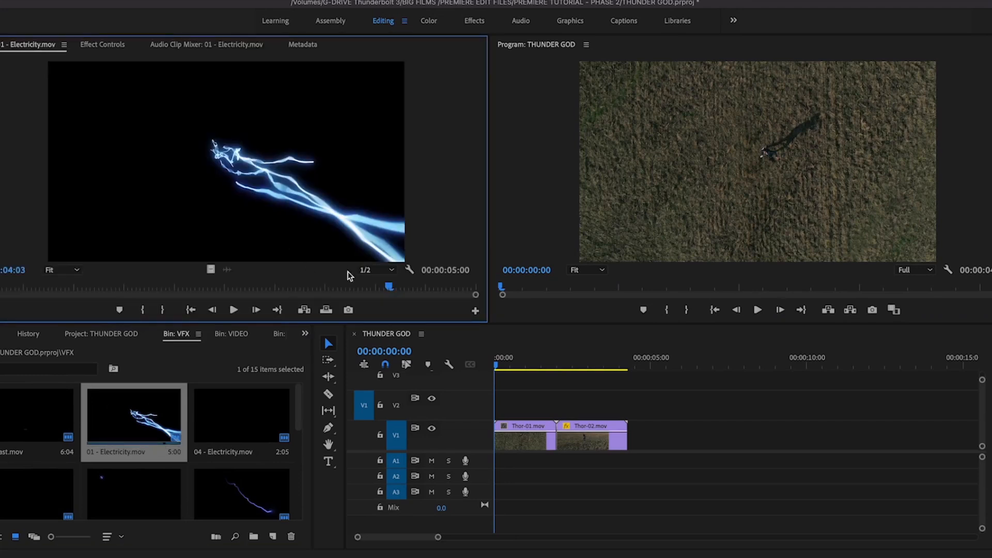
{"action": "left_click_drag", "start_coordinate": [389, 288], "coordinate": [257, 292]}
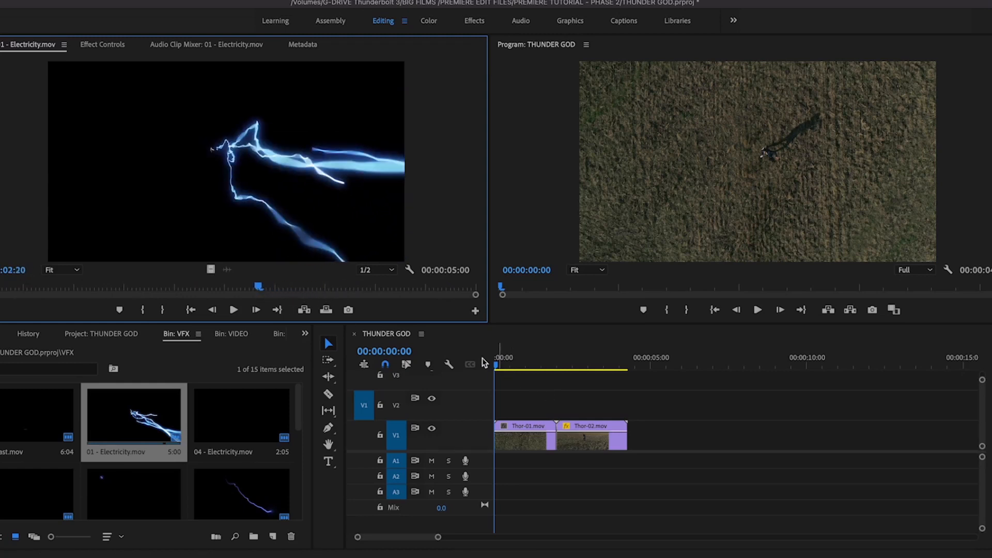
Place the video of 01 - Electricity.mov on track V2 at 00:00:00:09 and trim its end to the end of Thor-01.mov
{"action": "left_click_drag", "start_coordinate": [497, 365], "coordinate": [507, 365]}
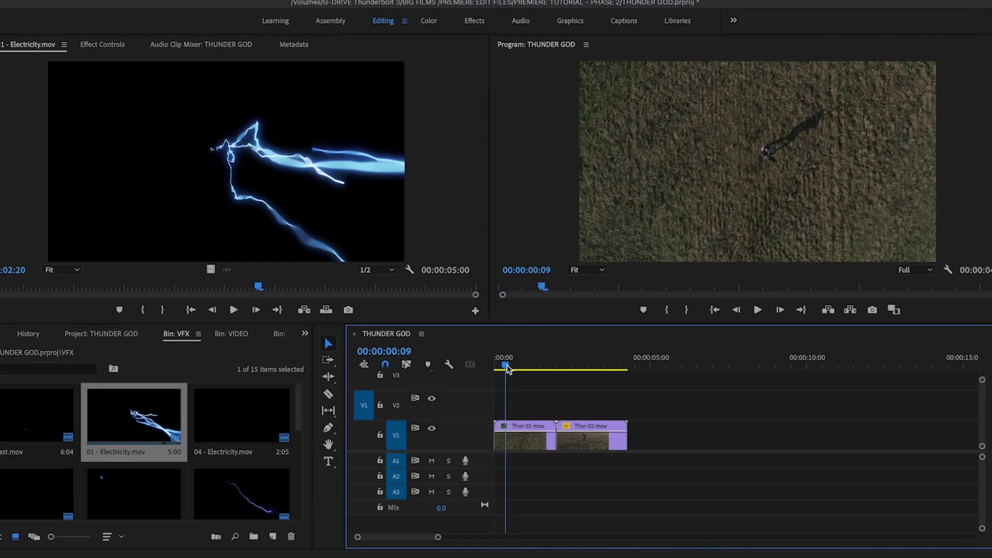
{"action": "left_click_drag", "start_coordinate": [211, 270], "coordinate": [555, 398]}
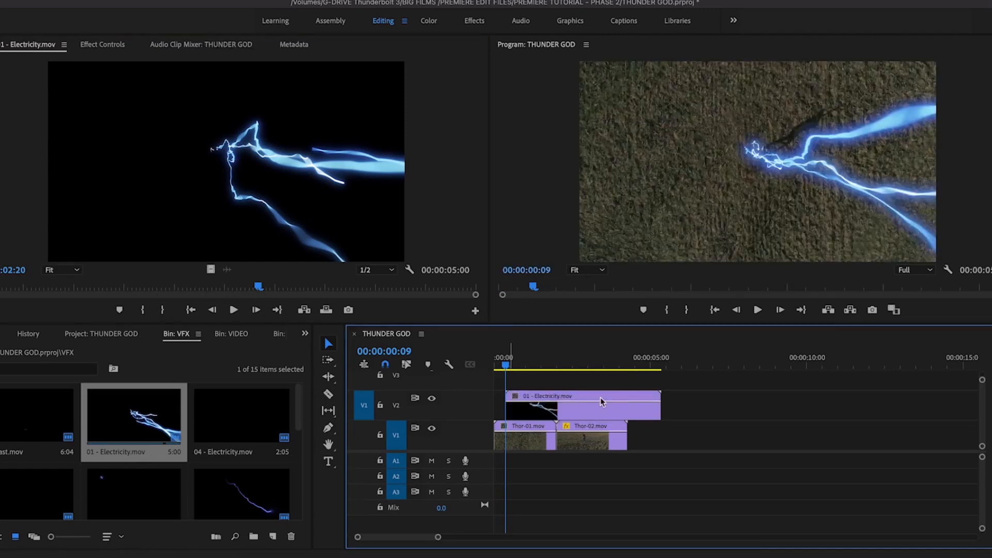
{"action": "left_click_drag", "start_coordinate": [661, 396], "coordinate": [557, 397]}
Set the V2 electricity clip's rotation to -181° and its scale to 127
{"action": "left_click", "coordinate": [501, 362]}
{"action": "left_click_drag", "start_coordinate": [501, 362], "coordinate": [518, 365]}
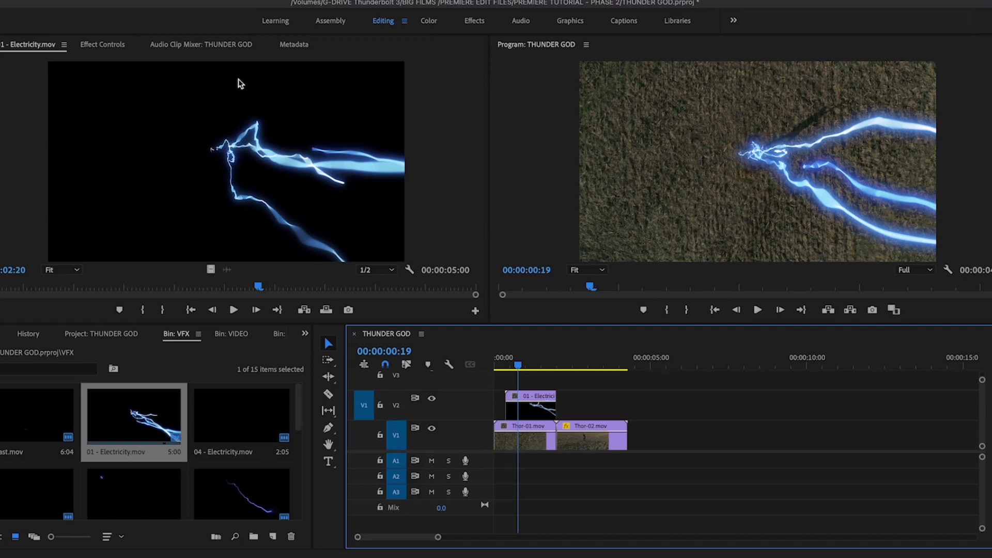
{"action": "left_click", "coordinate": [103, 45]}
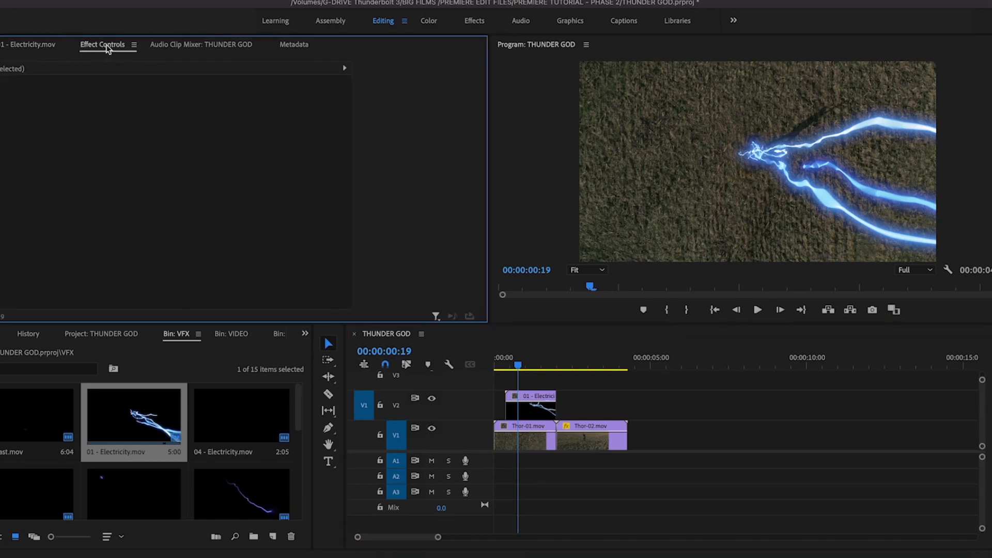
{"action": "left_click", "coordinate": [538, 416]}
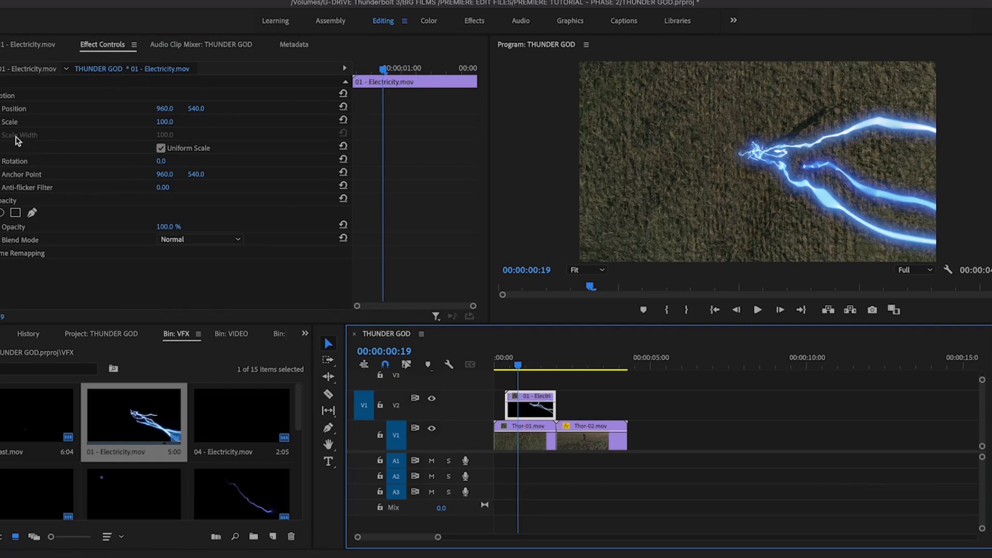
{"action": "left_click_drag", "start_coordinate": [160, 165], "coordinate": [68, 165]}
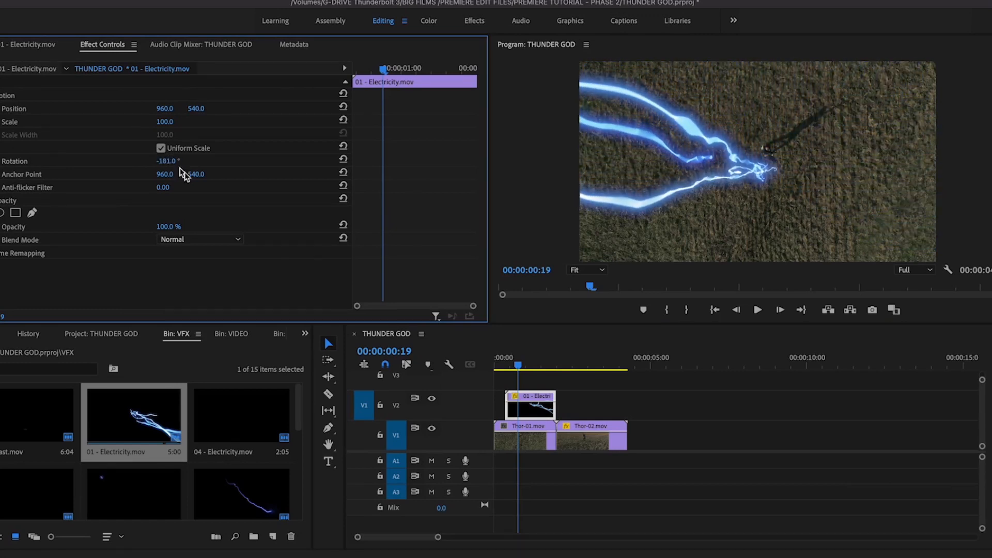
{"action": "left_click_drag", "start_coordinate": [165, 121], "coordinate": [179, 122]}
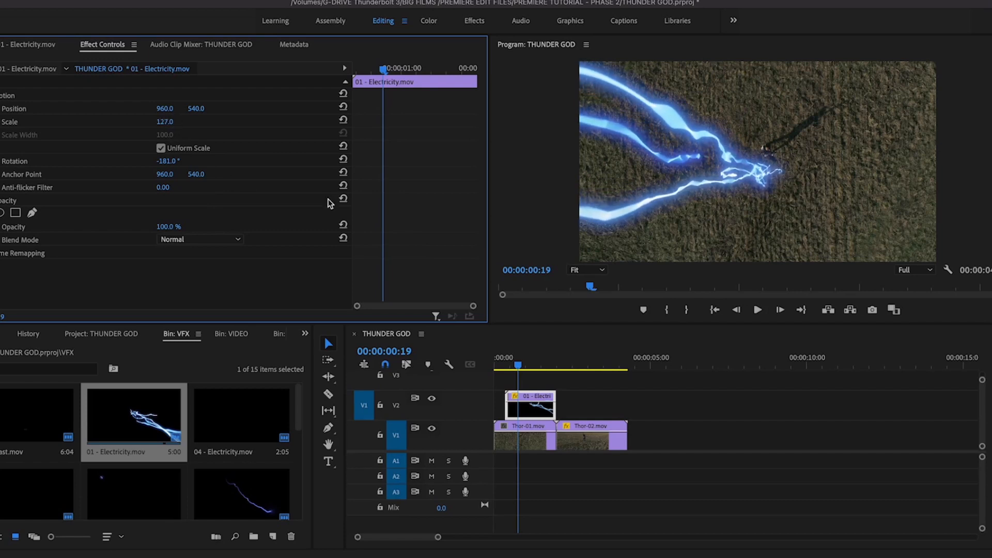
Move the V2 electricity clip to position 946.5, 435.7 so the lightning meets the man, and check the alignment across frames
{"action": "left_click", "coordinate": [728, 193]}
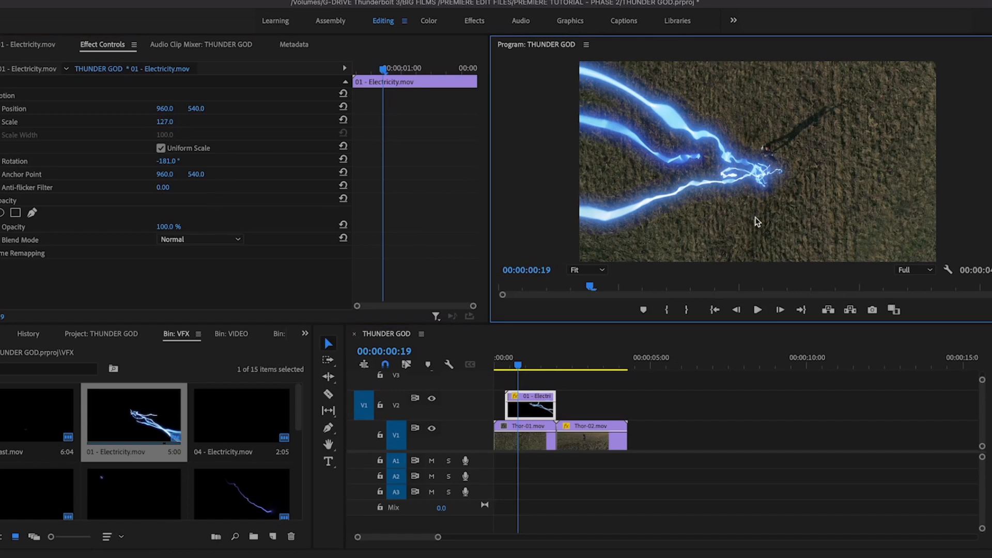
{"action": "left_click", "coordinate": [730, 216]}
{"action": "left_click_drag", "start_coordinate": [731, 218], "coordinate": [726, 198]}
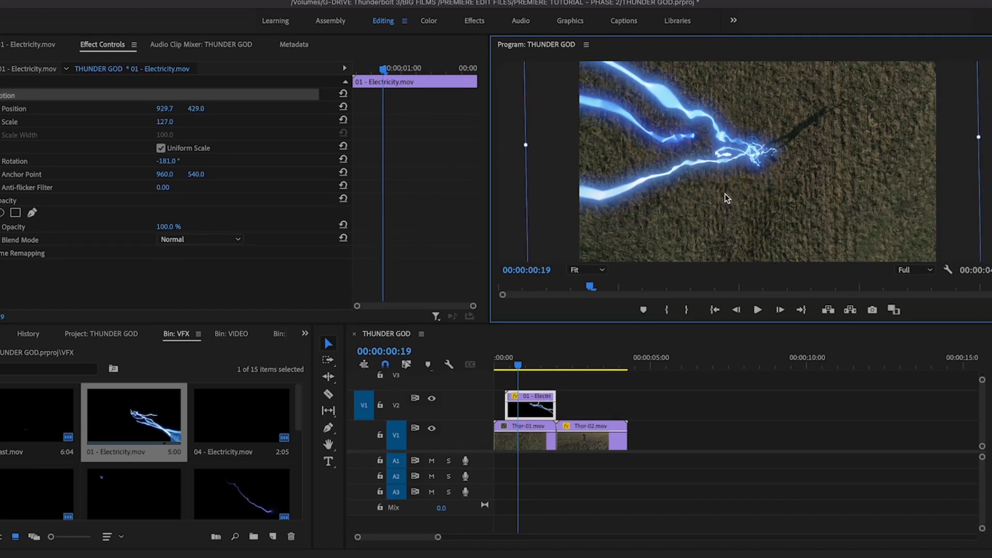
{"action": "left_click_drag", "start_coordinate": [767, 187], "coordinate": [764, 182]}
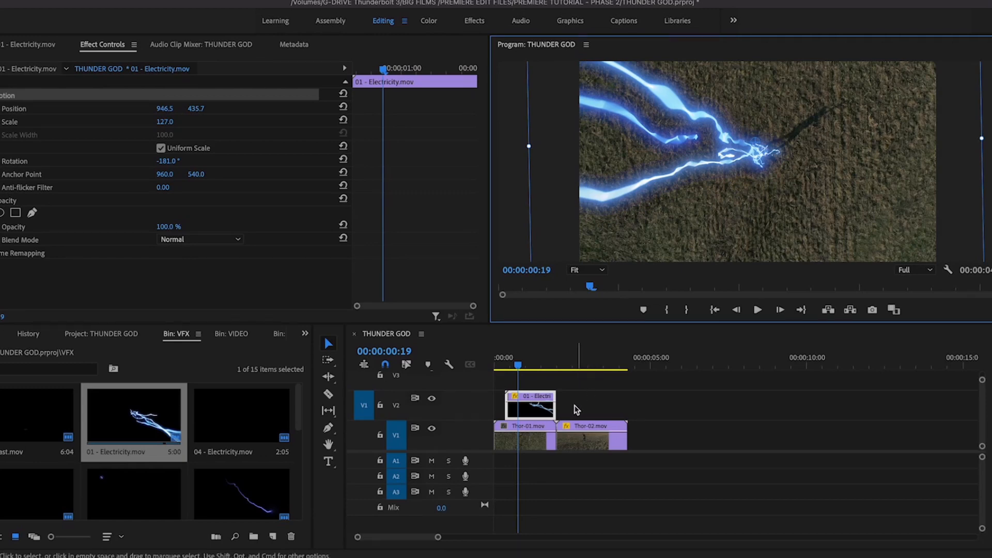
{"action": "left_click", "coordinate": [504, 366]}
{"action": "left_click_drag", "start_coordinate": [504, 367], "coordinate": [525, 365]}
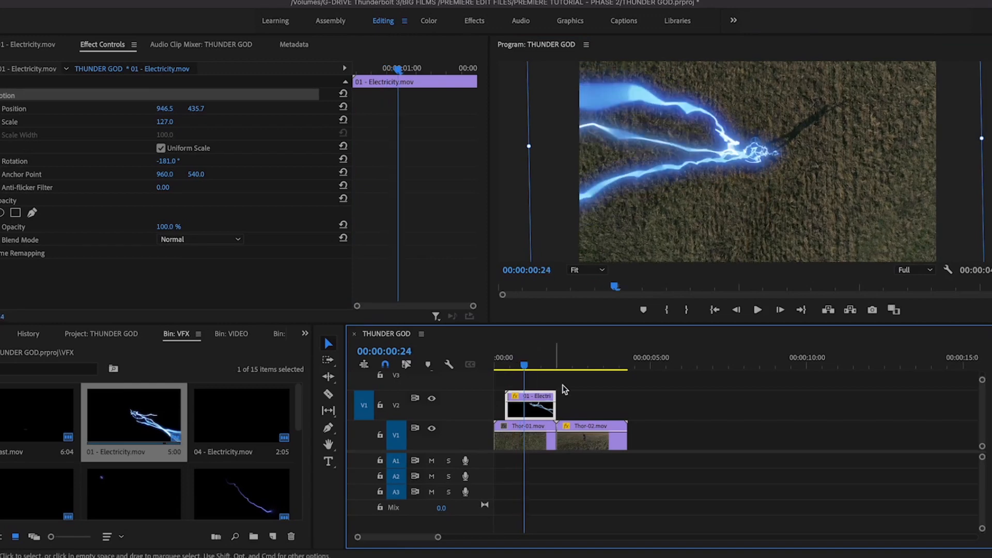
{"action": "left_click", "coordinate": [581, 380]}
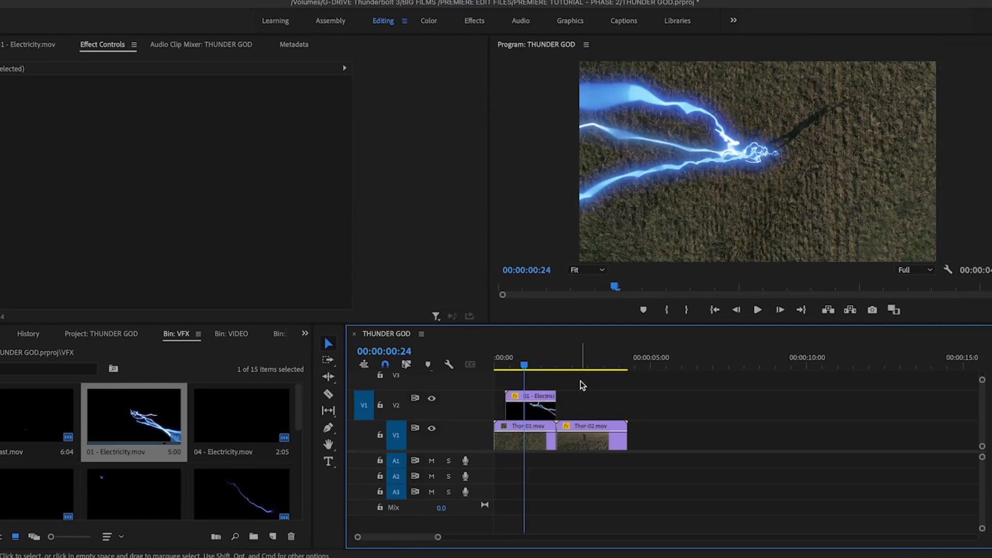
{"action": "mouse_move", "coordinate": [524, 366]}
{"action": "left_mouse_down"}
{"action": "mouse_move", "coordinate": [501, 366]}
{"action": "mouse_move", "coordinate": [520, 367]}
{"action": "left_mouse_up"}
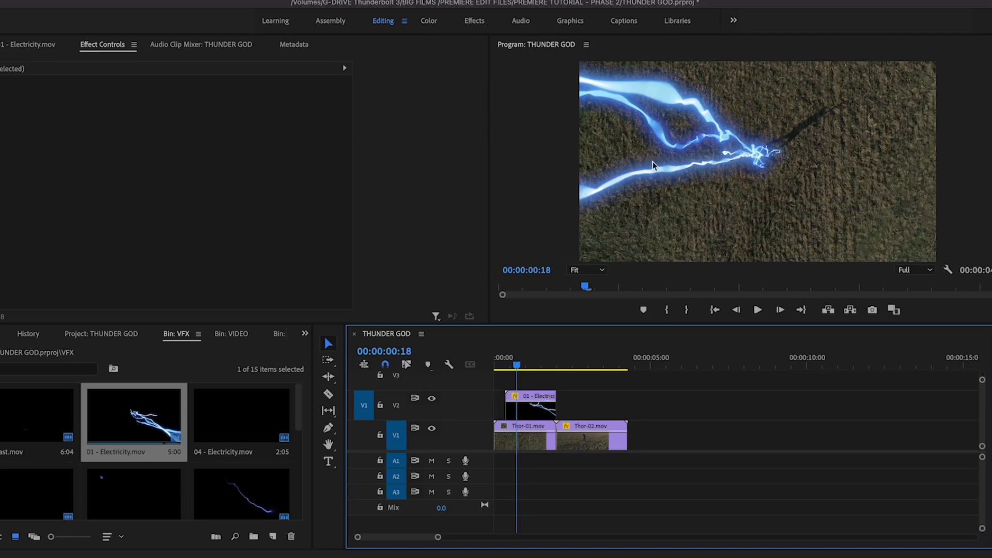
Set the V2 electricity clip's blend mode to Screen and check the result over several frames
{"action": "left_click", "coordinate": [540, 408]}
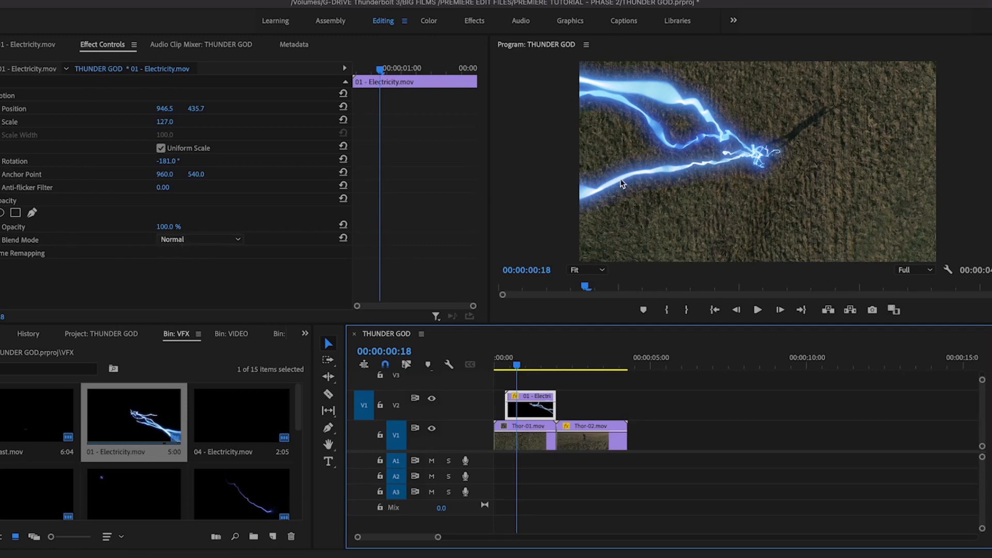
{"action": "left_click", "coordinate": [200, 246]}
{"action": "left_click", "coordinate": [199, 370]}
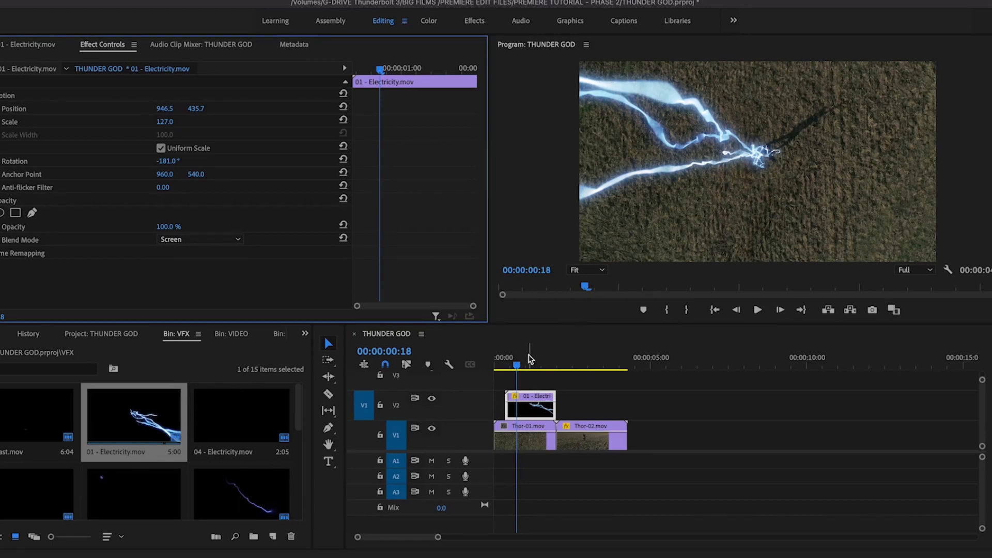
{"action": "mouse_move", "coordinate": [519, 367]}
{"action": "left_mouse_down"}
{"action": "mouse_move", "coordinate": [529, 367]}
{"action": "mouse_move", "coordinate": [509, 366]}
{"action": "left_mouse_up"}
{"action": "mouse_move", "coordinate": [519, 367]}
{"action": "left_mouse_down"}
{"action": "mouse_move", "coordinate": [538, 369]}
{"action": "mouse_move", "coordinate": [515, 367]}
{"action": "left_mouse_up"}
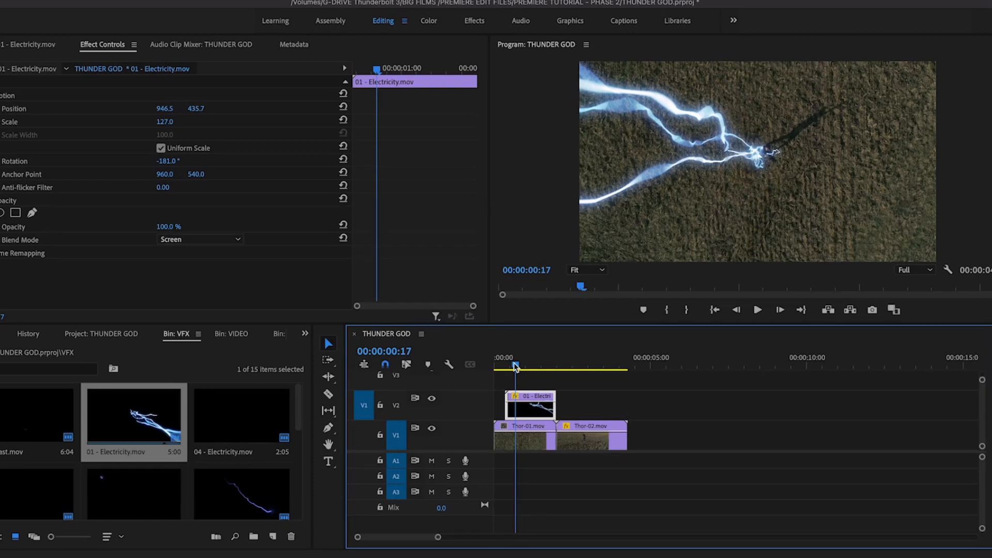
Switch the V2 electricity clip's blend mode to Normal and back to Screen to compare the two looks
{"action": "left_click", "coordinate": [218, 240]}
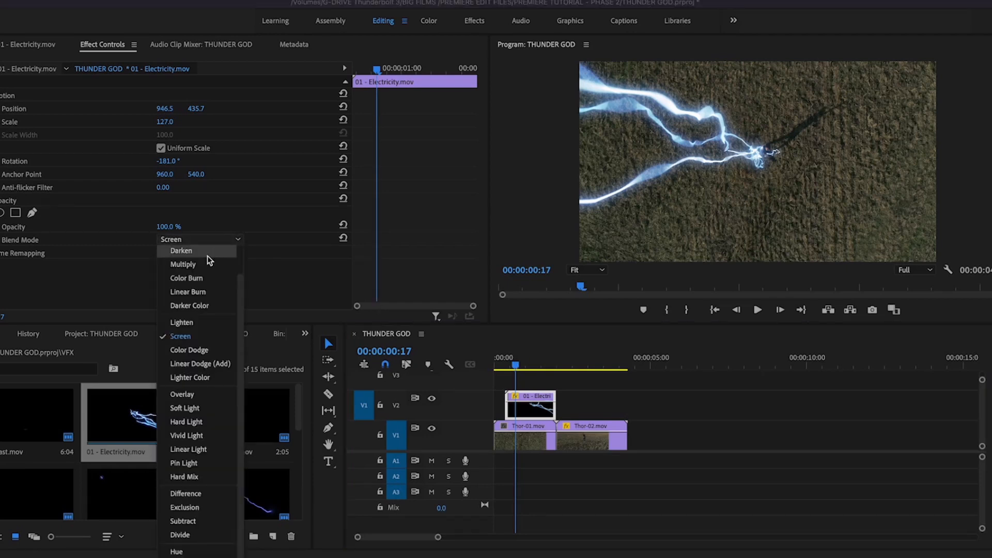
{"action": "left_click", "coordinate": [205, 252]}
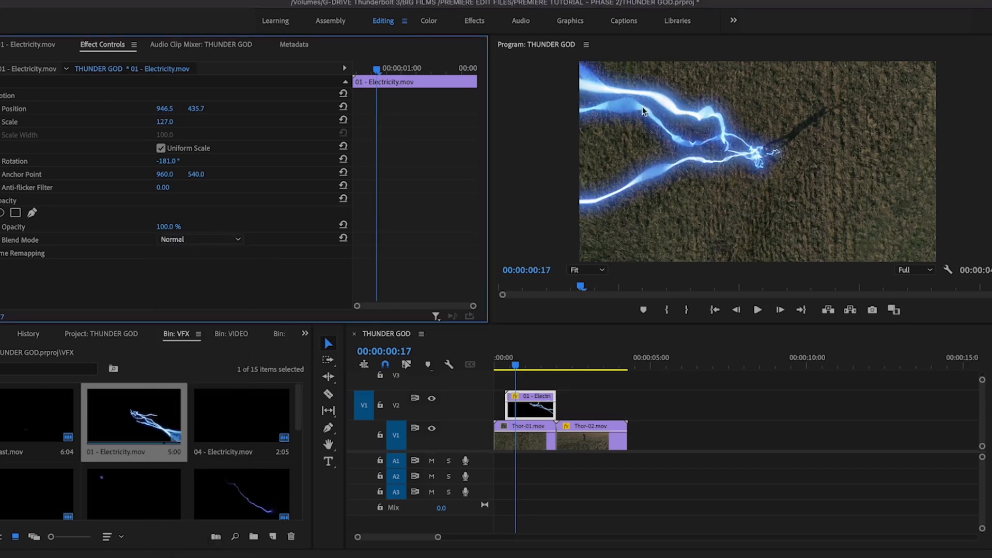
{"action": "left_click", "coordinate": [215, 240]}
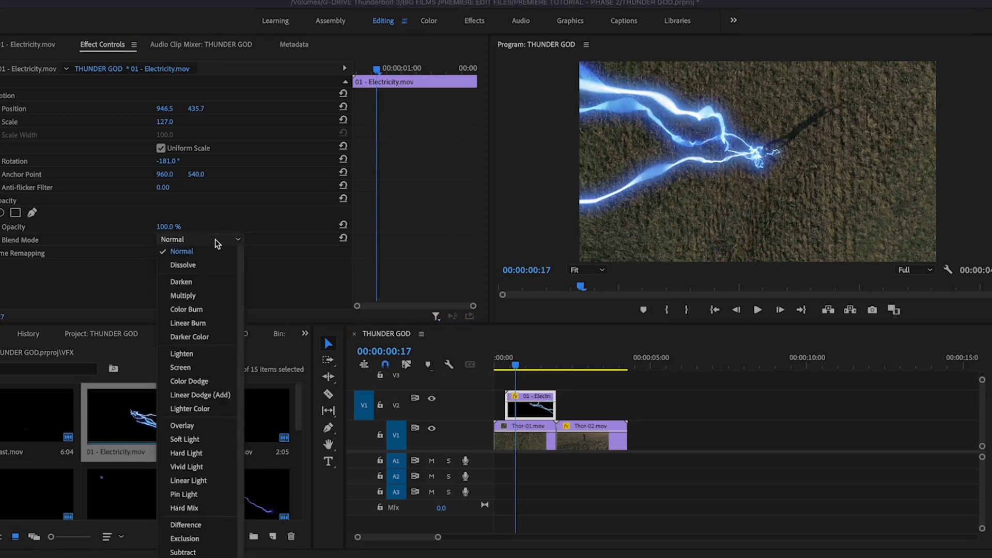
{"action": "left_click", "coordinate": [213, 367]}
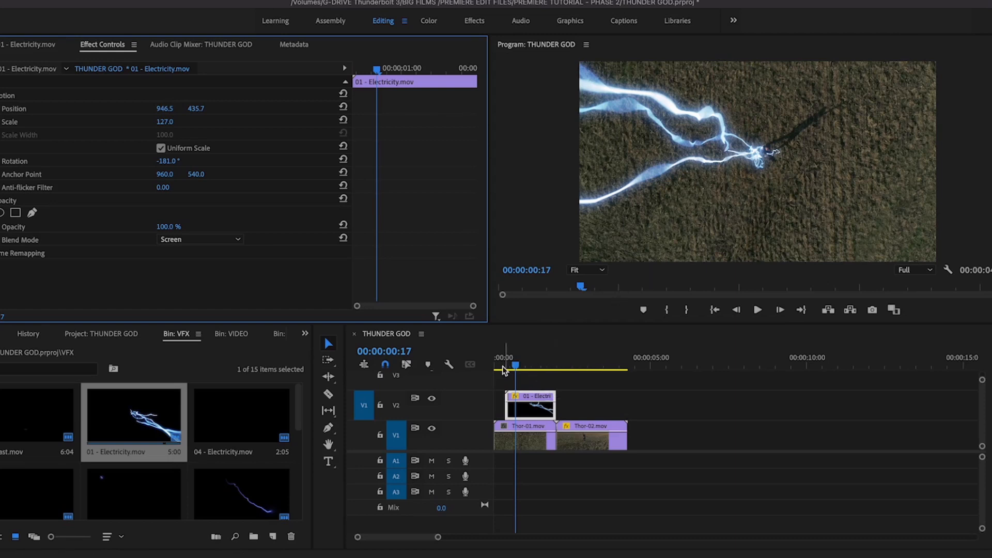
Preview 19 - Electricity.mov and place its video on track V3 at 00:00:00:12, ending with the Thor-01.mov shot
{"action": "mouse_move", "coordinate": [519, 366]}
{"action": "left_mouse_down"}
{"action": "mouse_move", "coordinate": [530, 366]}
{"action": "mouse_move", "coordinate": [499, 366]}
{"action": "mouse_move", "coordinate": [540, 365]}
{"action": "mouse_move", "coordinate": [496, 365]}
{"action": "mouse_move", "coordinate": [532, 366]}
{"action": "mouse_move", "coordinate": [499, 366]}
{"action": "mouse_move", "coordinate": [511, 371]}
{"action": "left_mouse_up"}
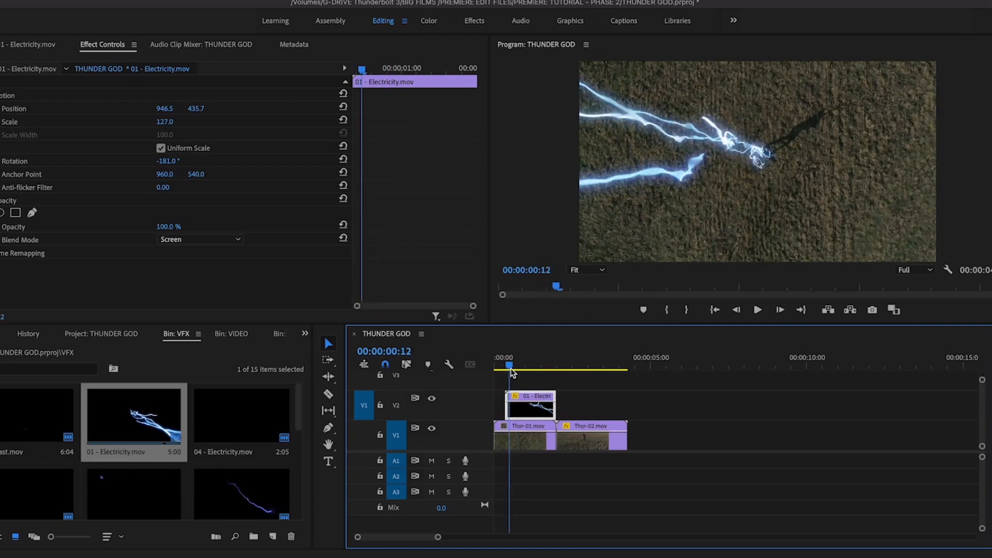
{"action": "left_click_drag", "start_coordinate": [298, 423], "coordinate": [294, 464]}
{"action": "double_click", "coordinate": [33, 451]}
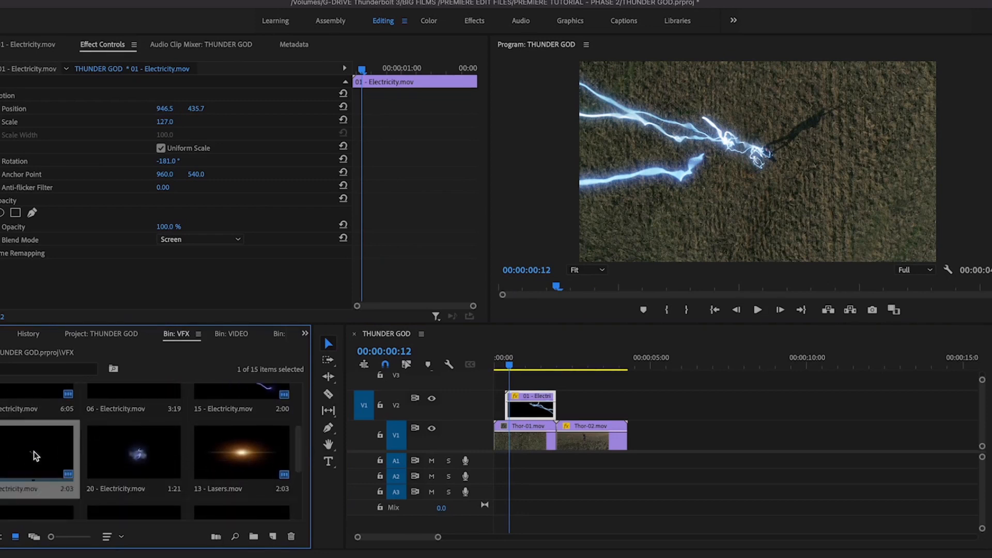
{"action": "left_click_drag", "start_coordinate": [263, 287], "coordinate": [42, 287]}
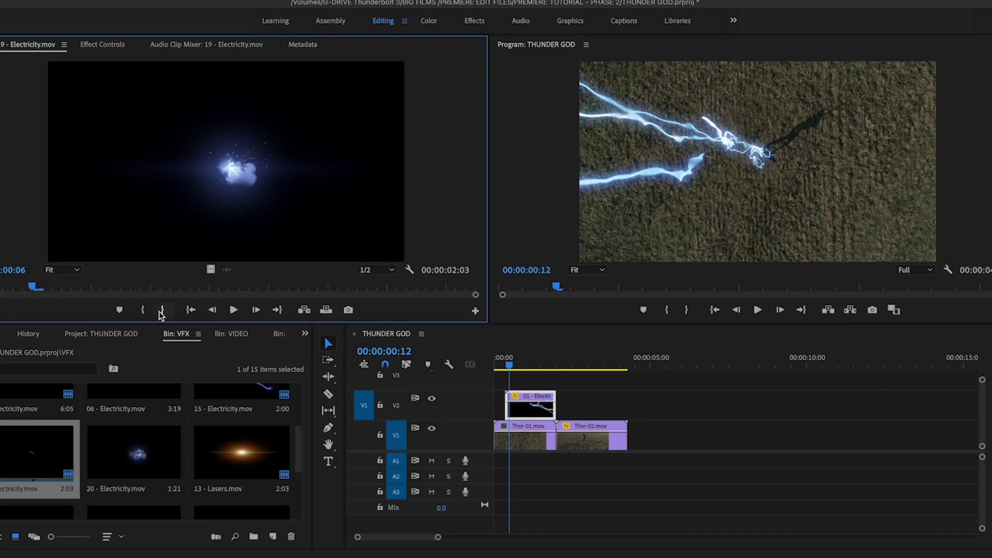
{"action": "left_click_drag", "start_coordinate": [33, 288], "coordinate": [82, 296]}
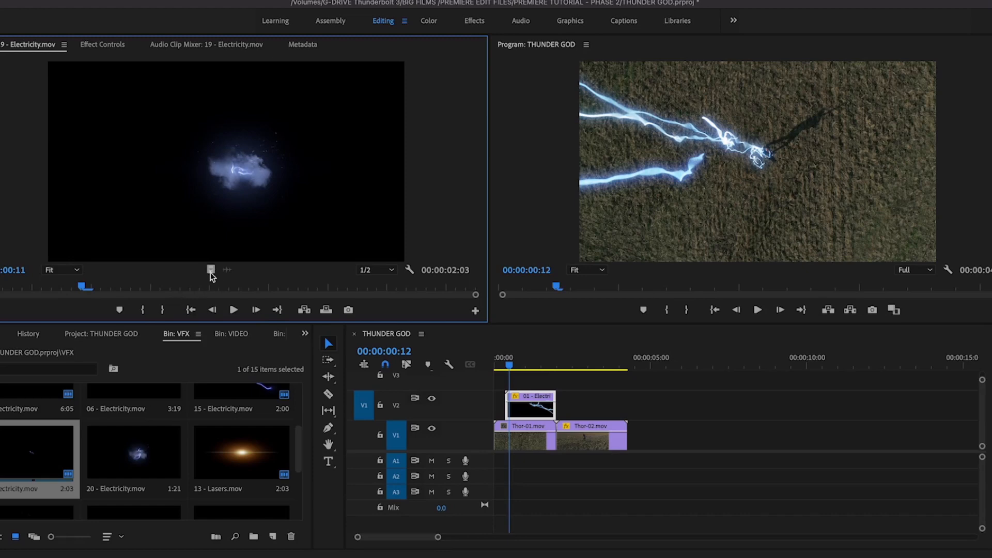
{"action": "left_click_drag", "start_coordinate": [210, 269], "coordinate": [518, 361]}
Move the V3 electricity burst onto the man where the lightning strikes, scale it down, and check it at 00:00:00:20
{"action": "left_click", "coordinate": [514, 361]}
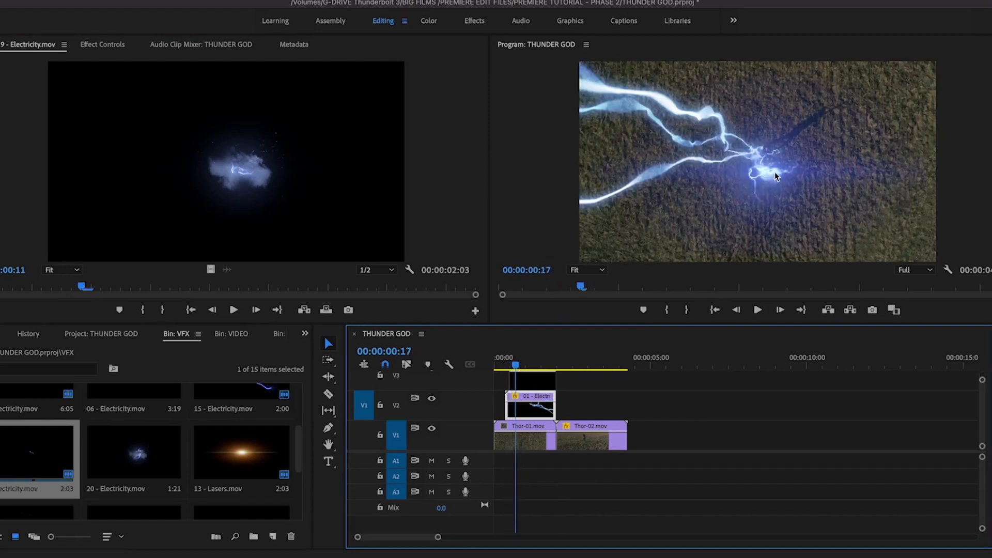
{"action": "left_click", "coordinate": [544, 383]}
{"action": "left_click", "coordinate": [761, 195]}
{"action": "left_click_drag", "start_coordinate": [748, 203], "coordinate": [739, 184]}
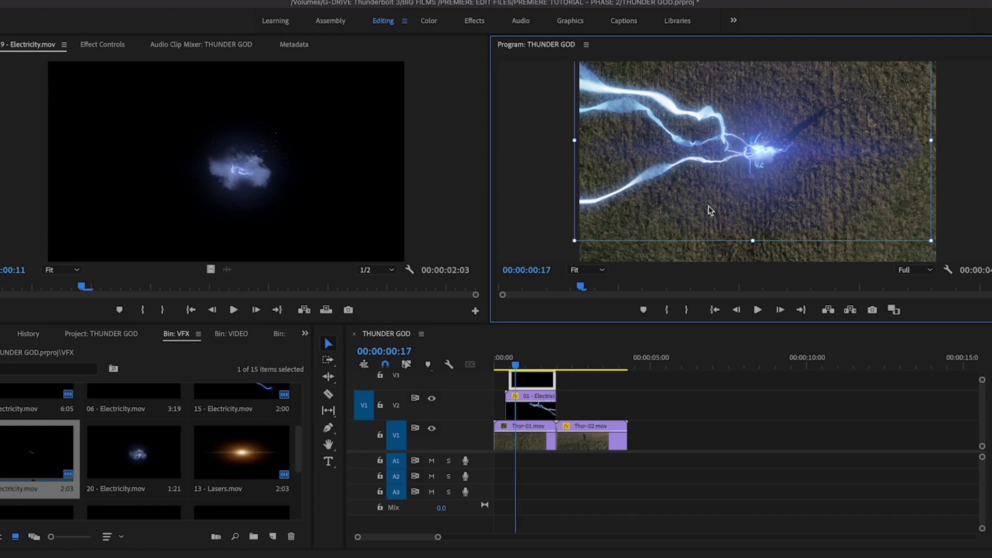
{"action": "left_click_drag", "start_coordinate": [575, 241], "coordinate": [688, 204]}
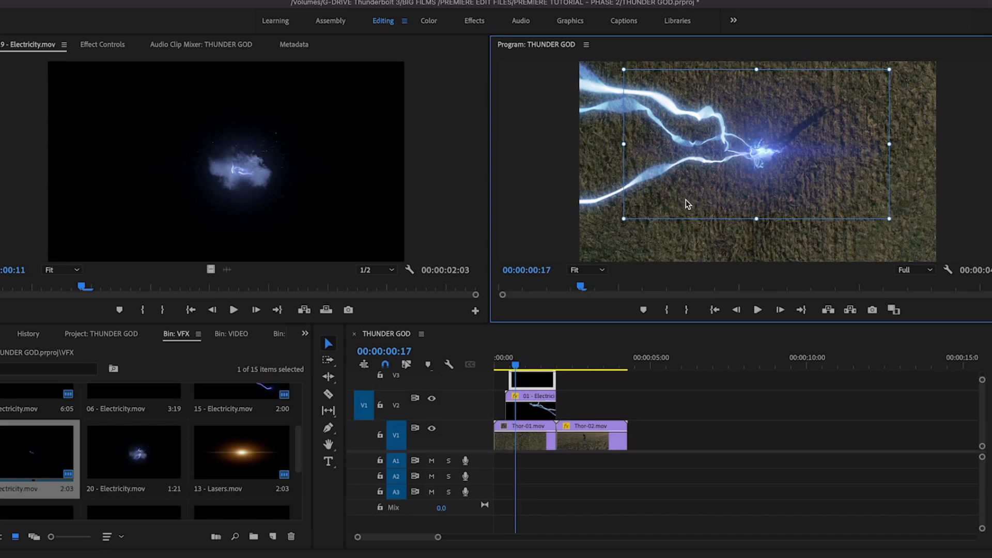
{"action": "mouse_move", "coordinate": [515, 366]}
{"action": "left_mouse_down"}
{"action": "mouse_move", "coordinate": [533, 367]}
{"action": "mouse_move", "coordinate": [501, 366]}
{"action": "mouse_move", "coordinate": [523, 367]}
{"action": "left_mouse_up"}
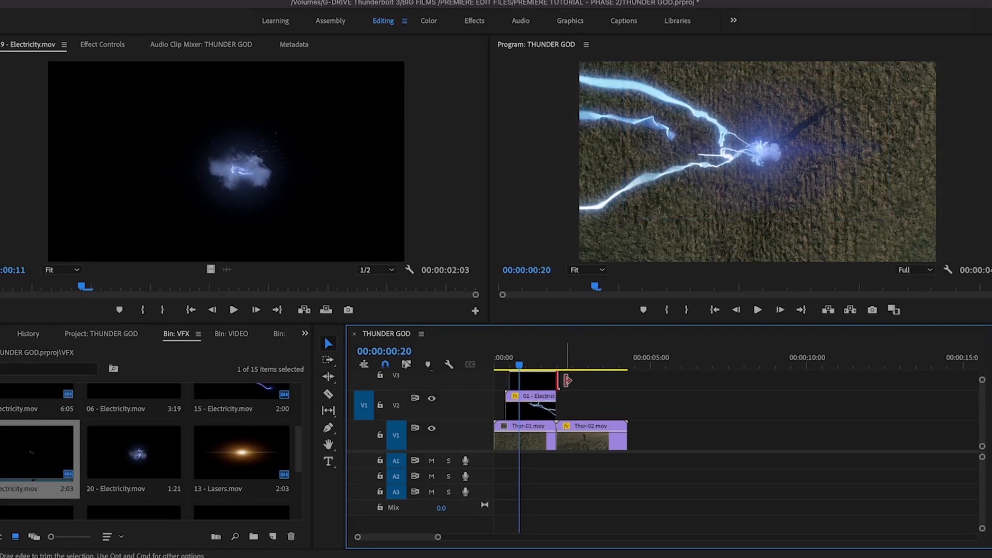
Set the V3 electricity burst's blend mode to Screen and check the blend over several frames up to 00:00:00:24
{"action": "mouse_move", "coordinate": [519, 366]}
{"action": "left_mouse_down"}
{"action": "mouse_move", "coordinate": [531, 365]}
{"action": "mouse_move", "coordinate": [515, 365]}
{"action": "left_mouse_up"}
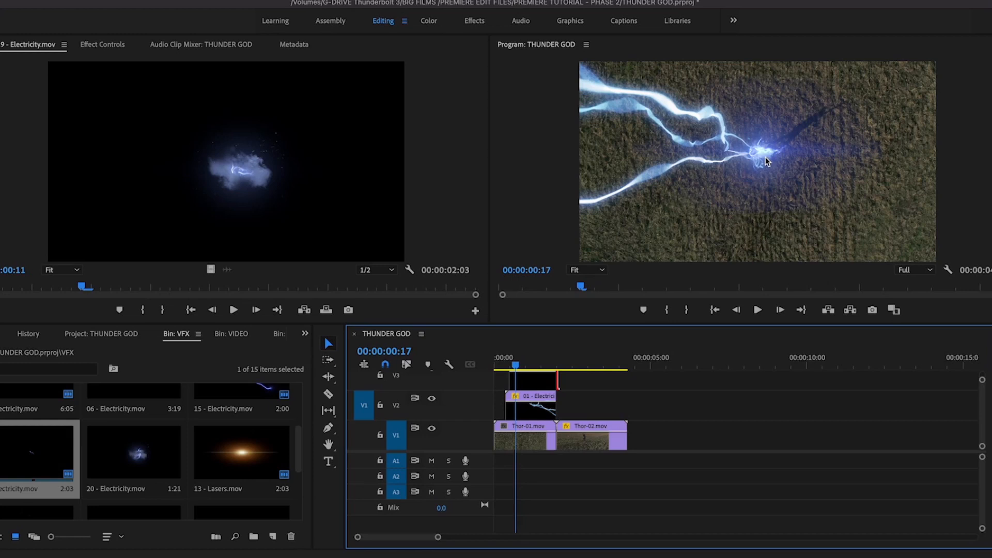
{"action": "left_click_drag", "start_coordinate": [527, 409], "coordinate": [528, 385]}
{"action": "left_click", "coordinate": [106, 44]}
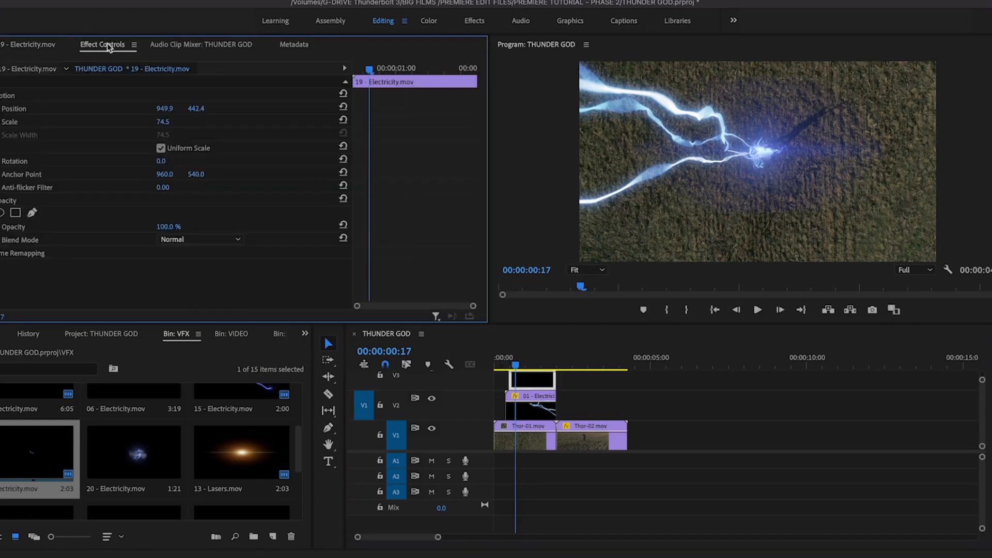
{"action": "left_click", "coordinate": [166, 241]}
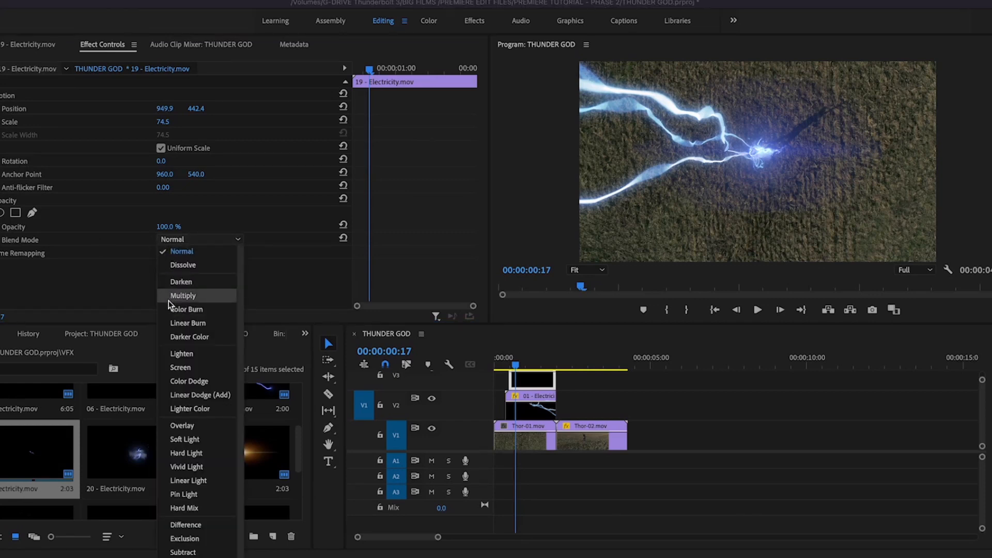
{"action": "left_click", "coordinate": [182, 368]}
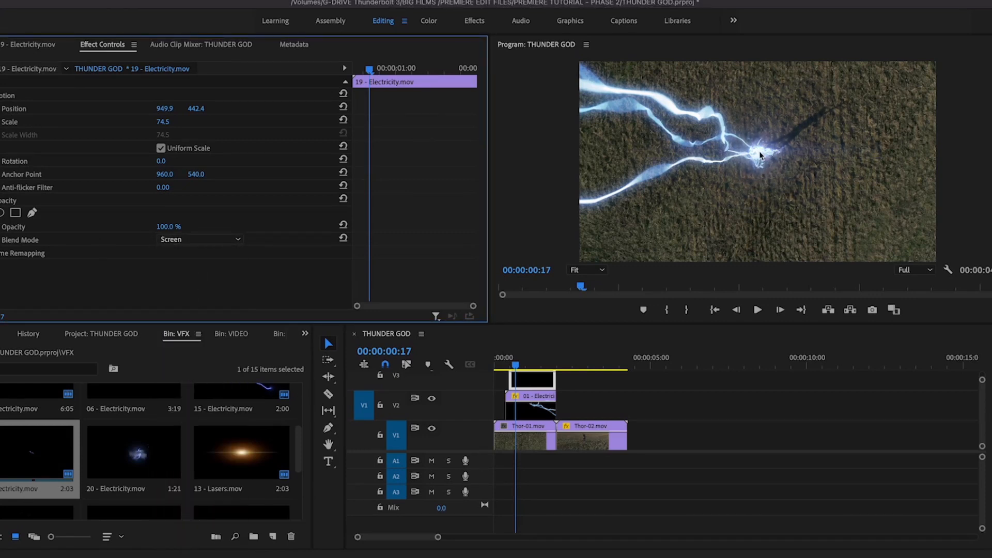
{"action": "mouse_move", "coordinate": [516, 365]}
{"action": "left_mouse_down"}
{"action": "mouse_move", "coordinate": [498, 366]}
{"action": "mouse_move", "coordinate": [520, 367]}
{"action": "left_mouse_up"}
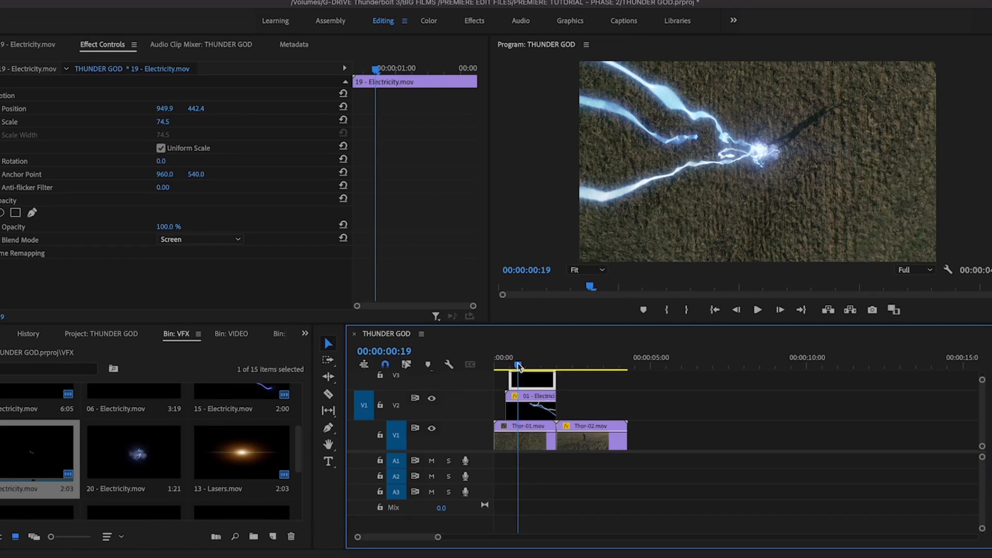
{"action": "scroll", "coordinate": [537, 412], "scroll_direction": "up", "scroll_amount": 2}
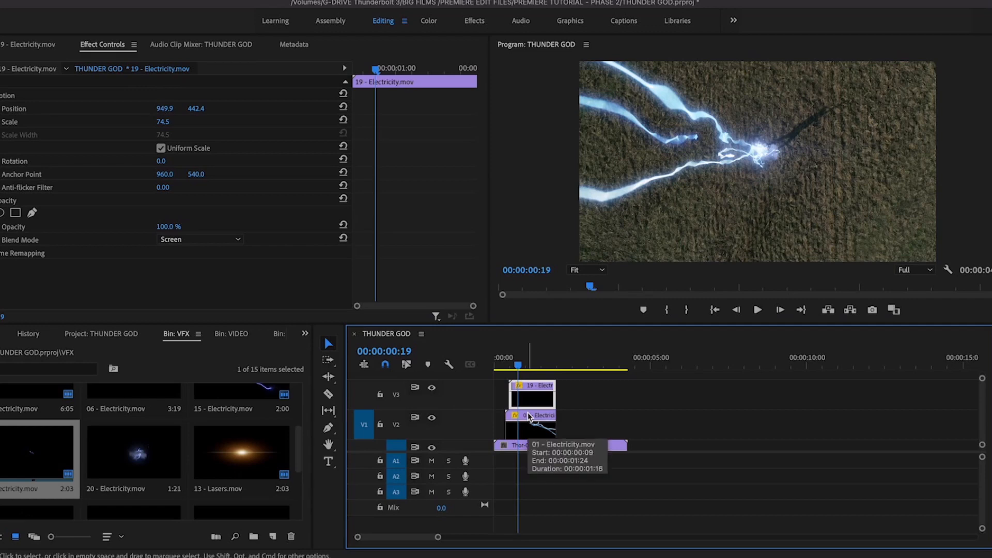
{"action": "mouse_move", "coordinate": [521, 366]}
{"action": "left_mouse_down"}
{"action": "mouse_move", "coordinate": [532, 367]}
{"action": "mouse_move", "coordinate": [506, 367]}
{"action": "mouse_move", "coordinate": [526, 368]}
{"action": "left_mouse_up"}
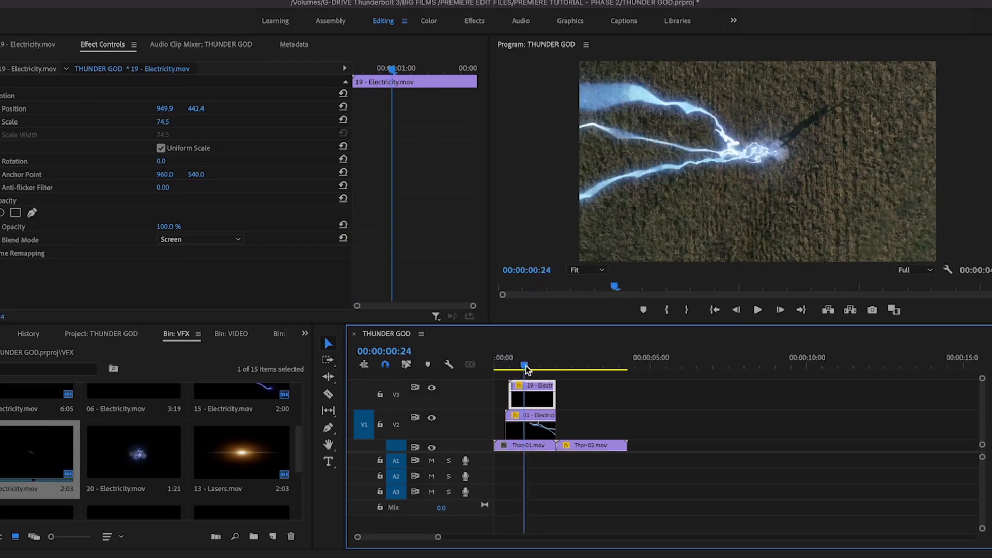
Preview 13 - Lasers.mov and place its video on new track V4, ending with the Thor-01.mov shot
{"action": "double_click", "coordinate": [257, 448]}
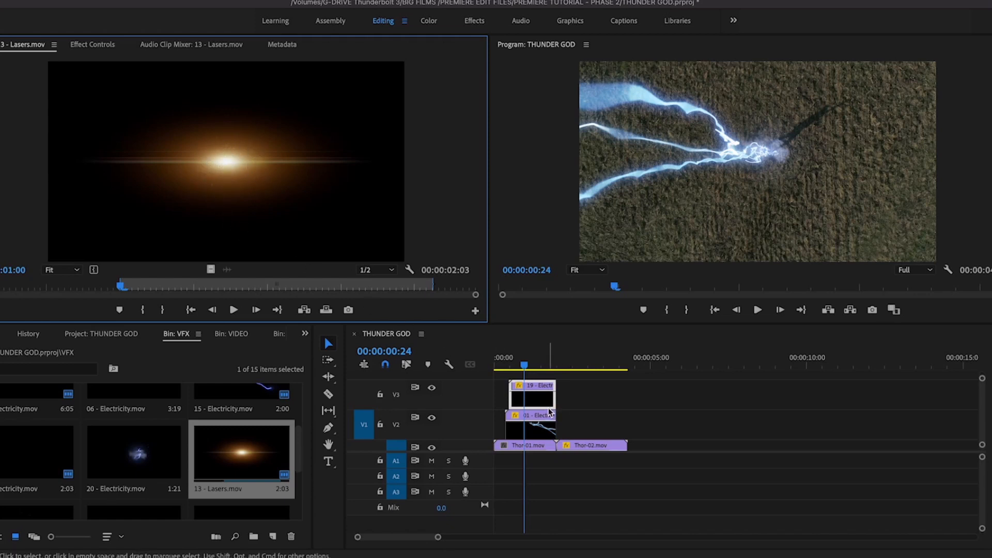
{"action": "left_click_drag", "start_coordinate": [210, 270], "coordinate": [530, 365]}
{"action": "left_click", "coordinate": [538, 390]}
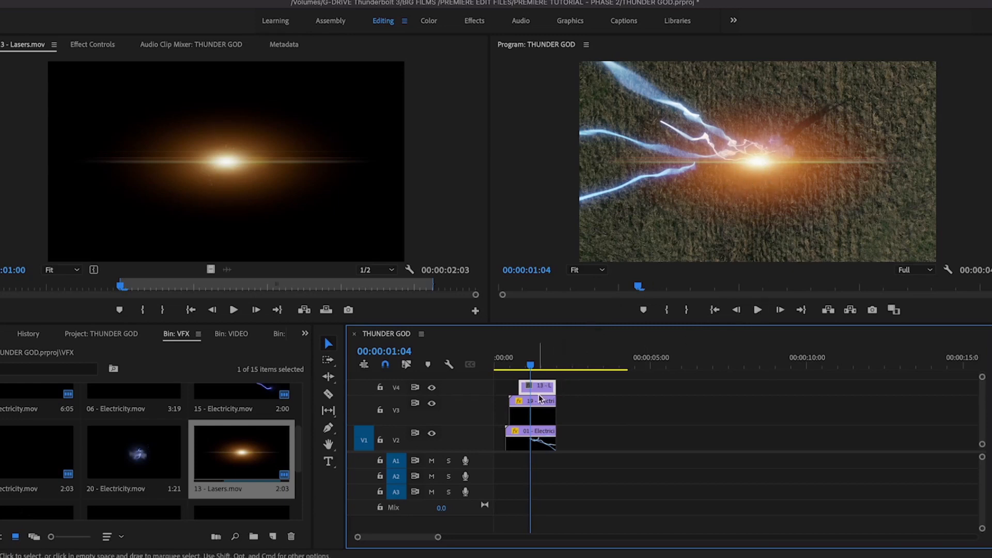
Move the V4 laser flare onto the man at the lightning's impact point and scale it down at 00:00:01:04
{"action": "double_click", "coordinate": [745, 159]}
{"action": "left_click_drag", "start_coordinate": [739, 175], "coordinate": [749, 166]}
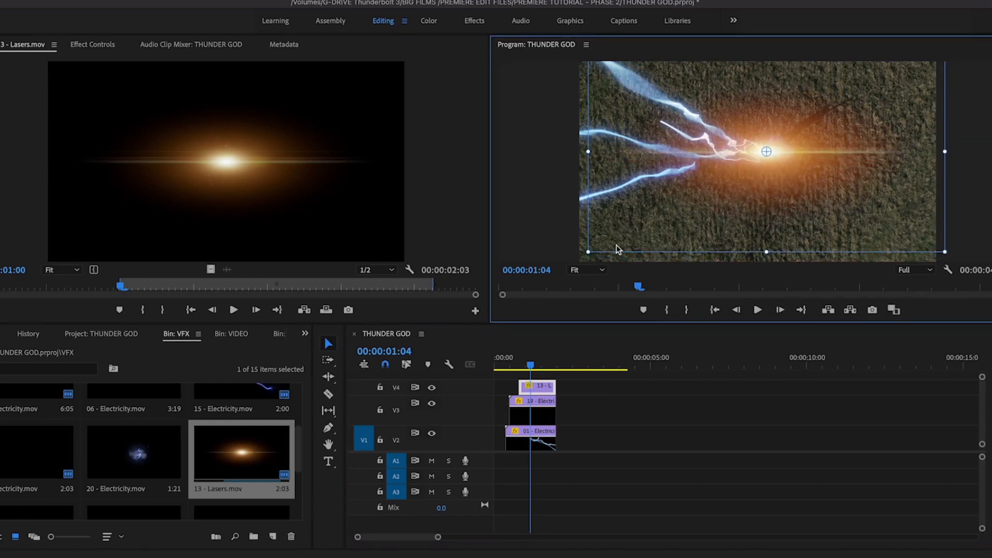
{"action": "left_click_drag", "start_coordinate": [591, 252], "coordinate": [595, 249]}
{"action": "left_click_drag", "start_coordinate": [623, 235], "coordinate": [645, 228]}
{"action": "left_click_drag", "start_coordinate": [744, 194], "coordinate": [746, 195]}
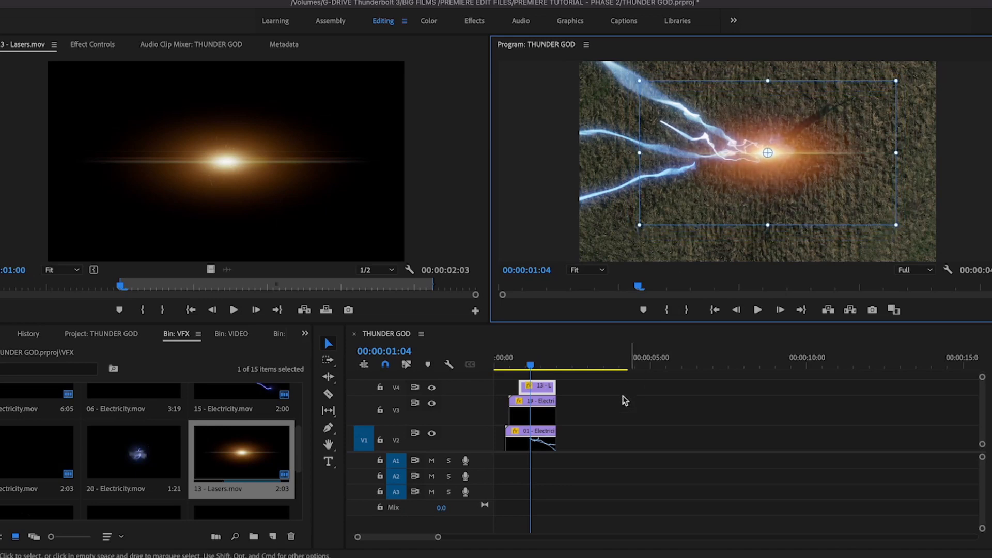
Hide tracks V3 and V2, center the laser flare on the man at a scale of about 62, and show both tracks again
{"action": "scroll", "coordinate": [581, 406], "scroll_direction": "down", "scroll_amount": 1}
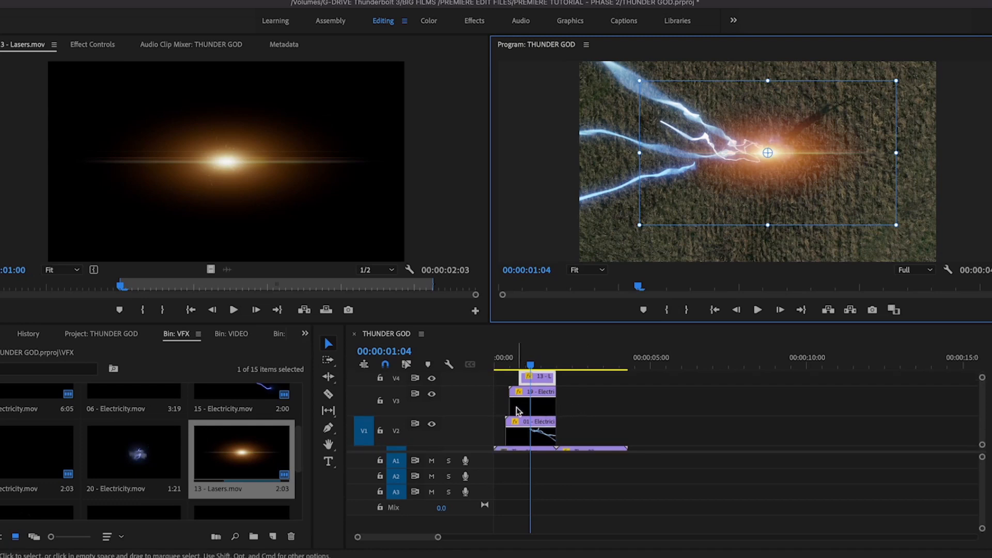
{"action": "left_click", "coordinate": [432, 394]}
{"action": "left_click", "coordinate": [431, 425]}
{"action": "mouse_move", "coordinate": [727, 191]}
{"action": "left_mouse_down"}
{"action": "mouse_move", "coordinate": [724, 218]}
{"action": "mouse_move", "coordinate": [726, 194]}
{"action": "left_mouse_up"}
{"action": "left_click_drag", "start_coordinate": [640, 226], "coordinate": [667, 217]}
{"action": "mouse_move", "coordinate": [722, 198]}
{"action": "left_mouse_down"}
{"action": "mouse_move", "coordinate": [727, 219]}
{"action": "mouse_move", "coordinate": [726, 194]}
{"action": "left_mouse_up"}
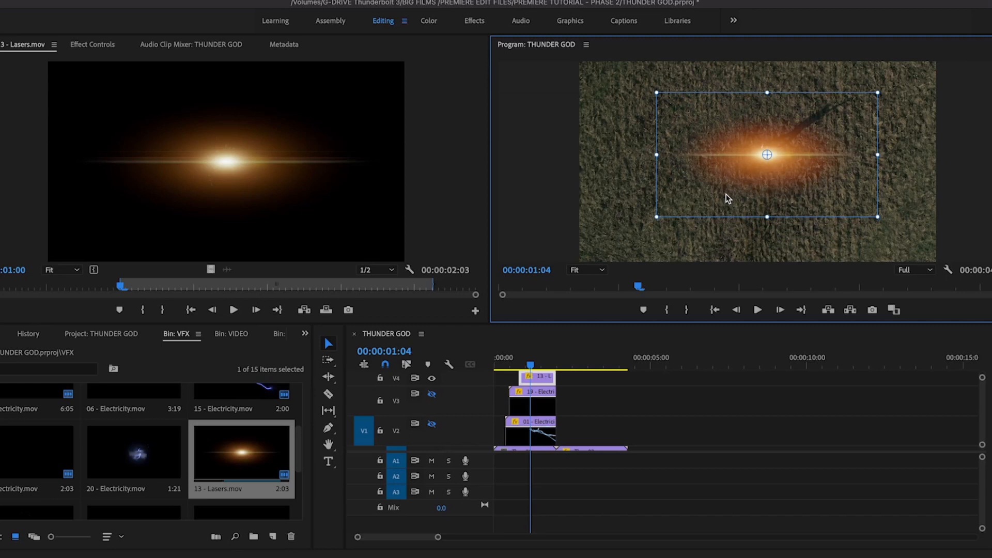
{"action": "left_click", "coordinate": [434, 425]}
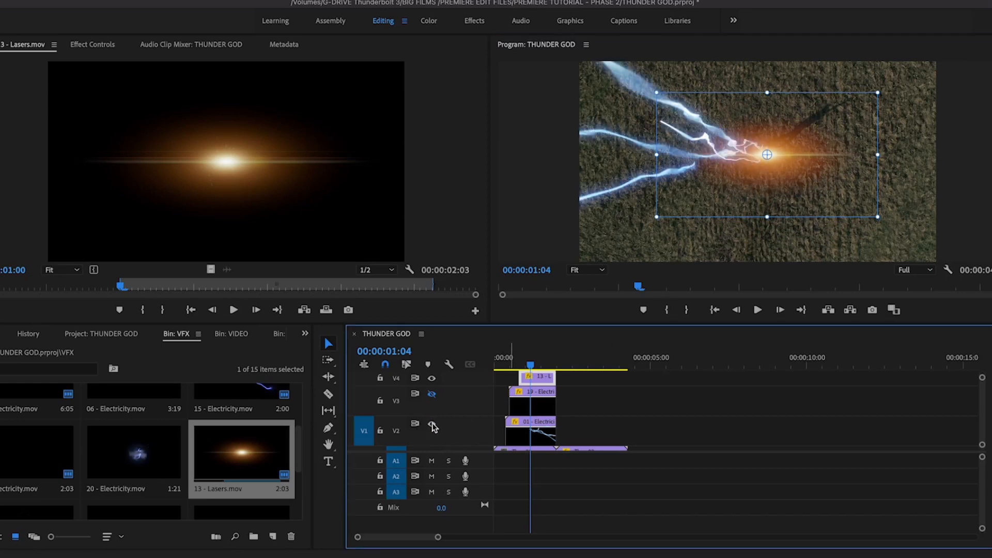
{"action": "left_click", "coordinate": [432, 394]}
{"action": "mouse_move", "coordinate": [531, 361]}
{"action": "left_mouse_down"}
{"action": "mouse_move", "coordinate": [508, 364]}
{"action": "mouse_move", "coordinate": [530, 365]}
{"action": "left_mouse_up"}
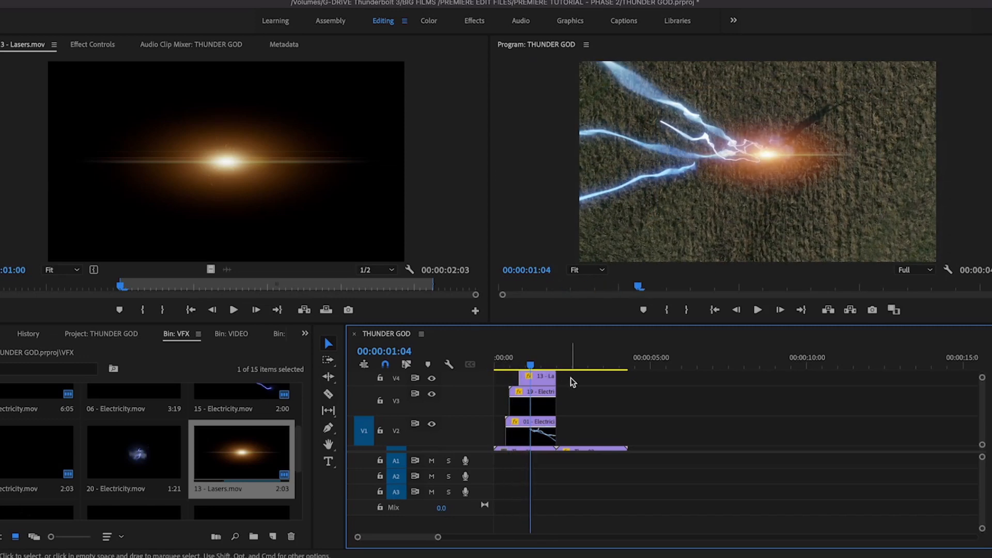
Set the V4 laser flare's blend mode to Screen and check the result up to 00:00:01:13
{"action": "mouse_move", "coordinate": [525, 366]}
{"action": "left_mouse_down"}
{"action": "mouse_move", "coordinate": [506, 366]}
{"action": "mouse_move", "coordinate": [536, 367]}
{"action": "left_mouse_up"}
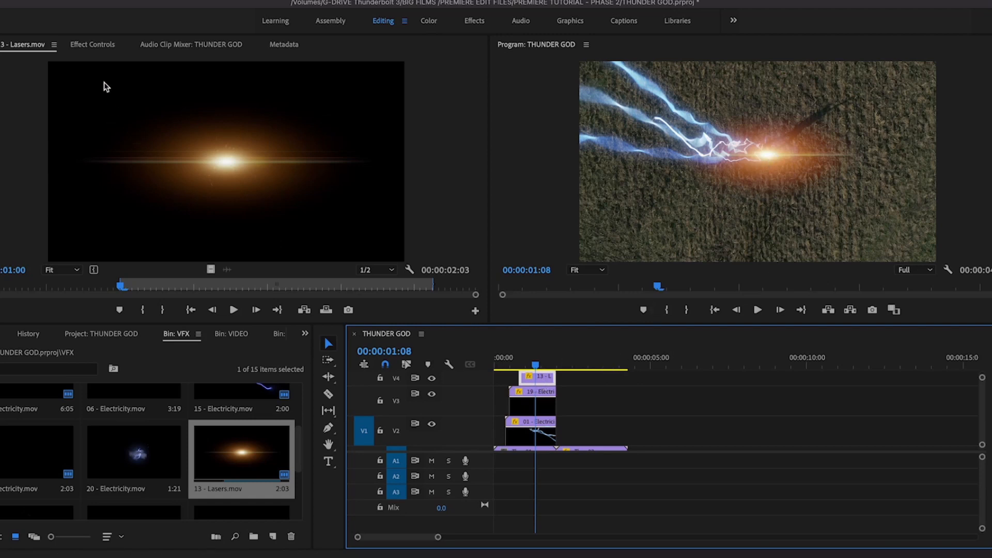
{"action": "left_click", "coordinate": [93, 44]}
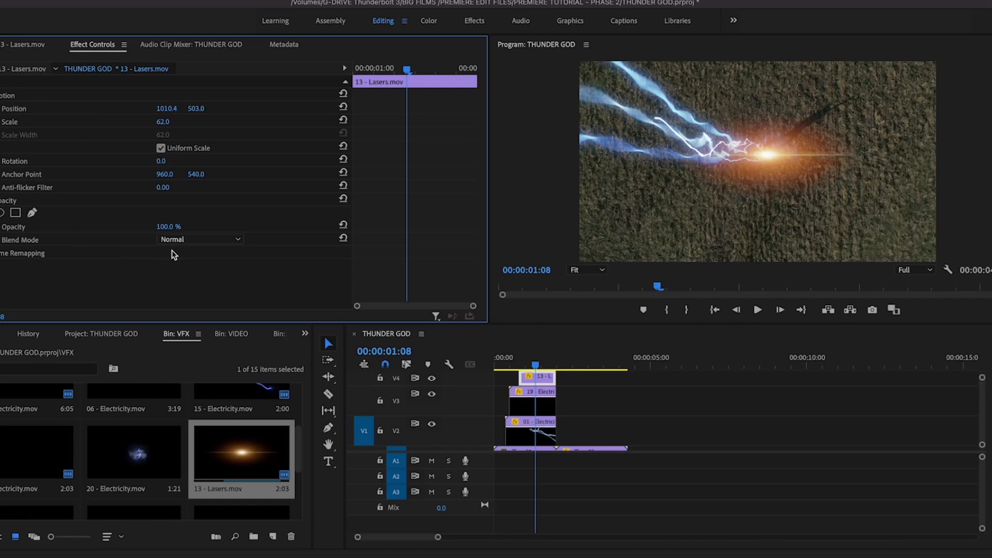
{"action": "left_click", "coordinate": [185, 239]}
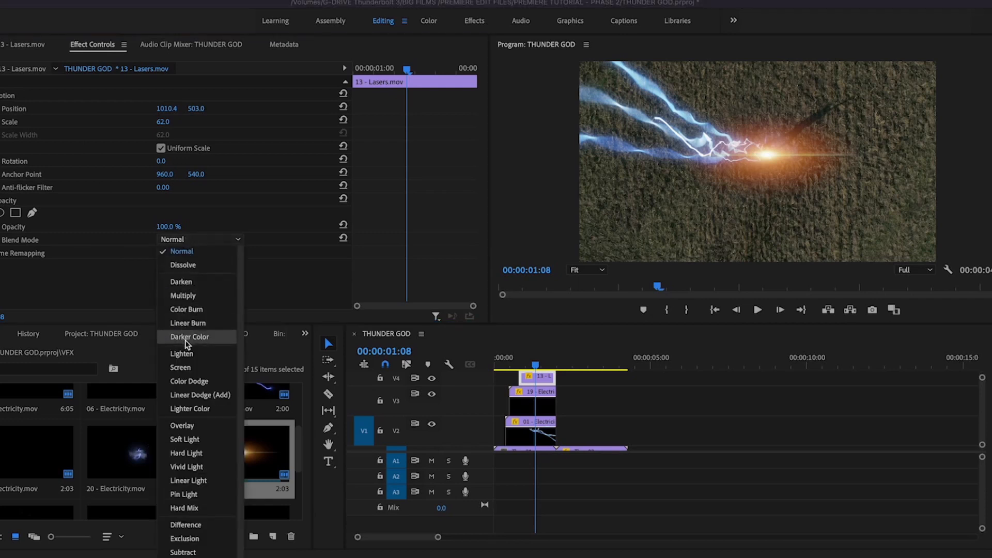
{"action": "left_click", "coordinate": [181, 368]}
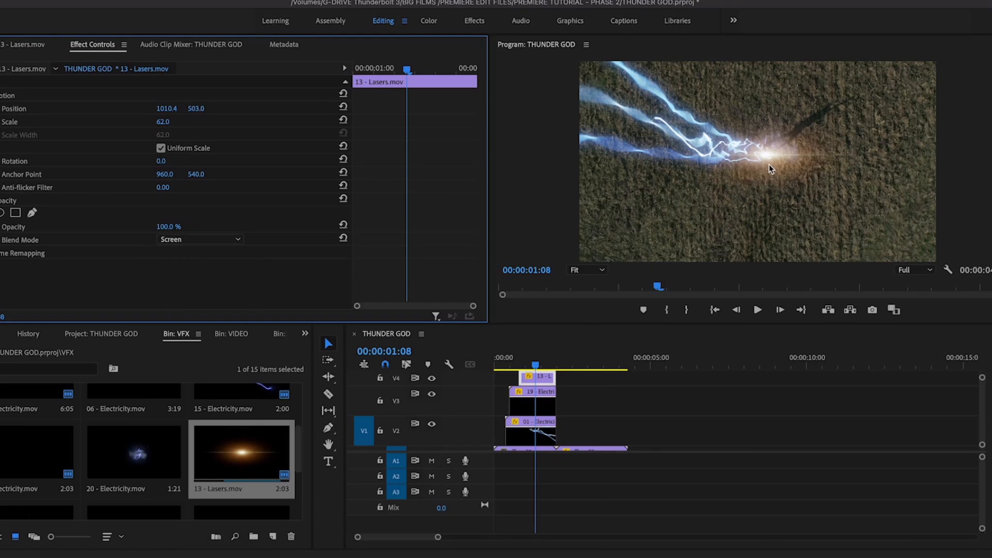
{"action": "mouse_move", "coordinate": [537, 365]}
{"action": "left_mouse_down"}
{"action": "mouse_move", "coordinate": [496, 365]}
{"action": "mouse_move", "coordinate": [545, 365]}
{"action": "left_mouse_up"}
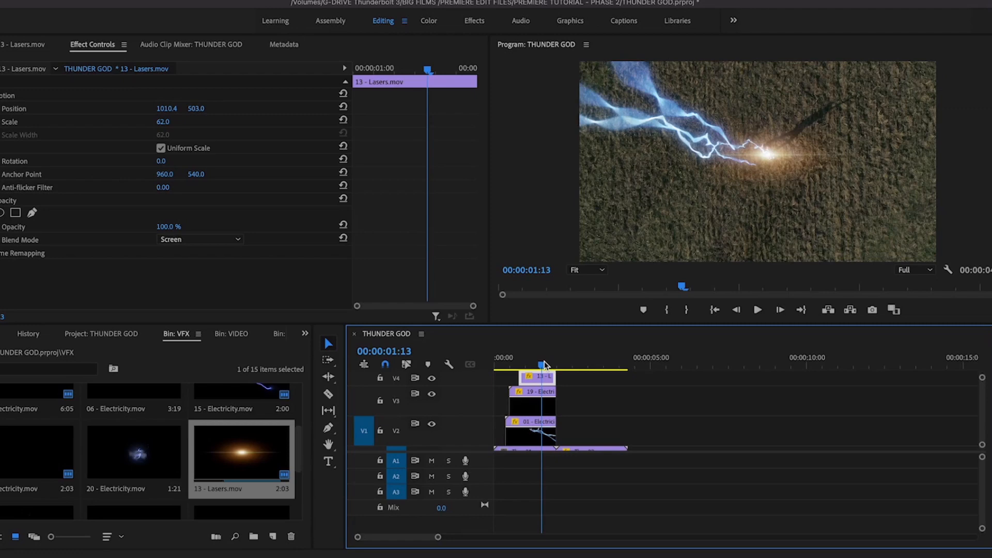
Review the Thor-02.mov shot, preview 15 - Electricity.mov, and place it on track V2 above that shot, starting at 00:00:02:00
{"action": "left_click_drag", "start_coordinate": [543, 366], "coordinate": [562, 364]}
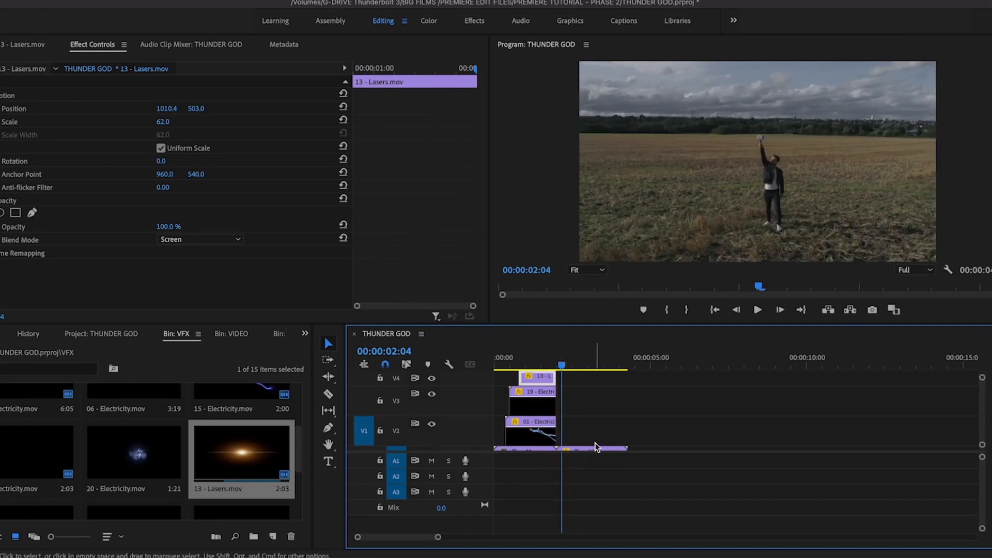
{"action": "scroll", "coordinate": [595, 439], "scroll_direction": "down", "scroll_amount": 2}
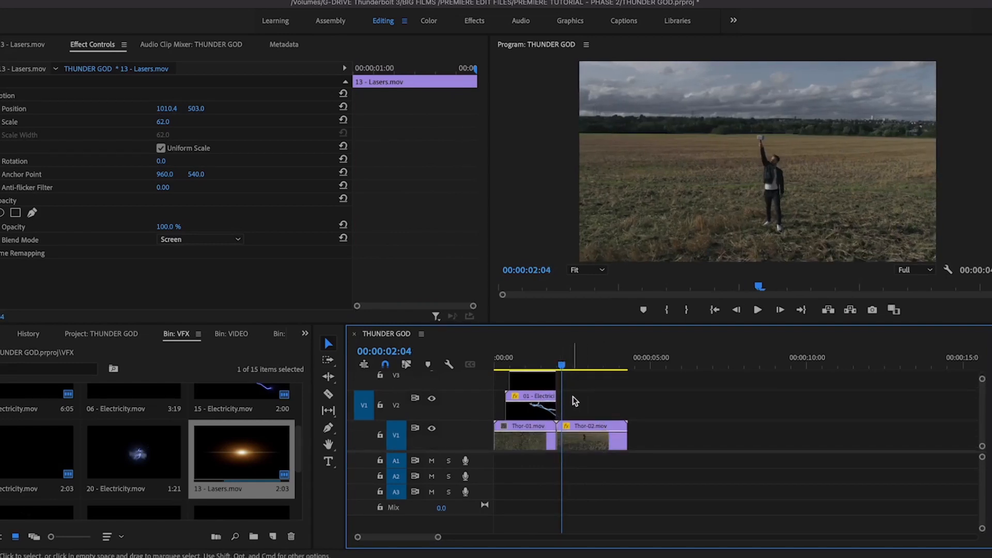
{"action": "scroll", "coordinate": [573, 396], "scroll_direction": "up", "scroll_amount": 2}
{"action": "mouse_move", "coordinate": [563, 366]}
{"action": "left_mouse_down"}
{"action": "mouse_move", "coordinate": [606, 366]}
{"action": "mouse_move", "coordinate": [561, 369]}
{"action": "left_mouse_up"}
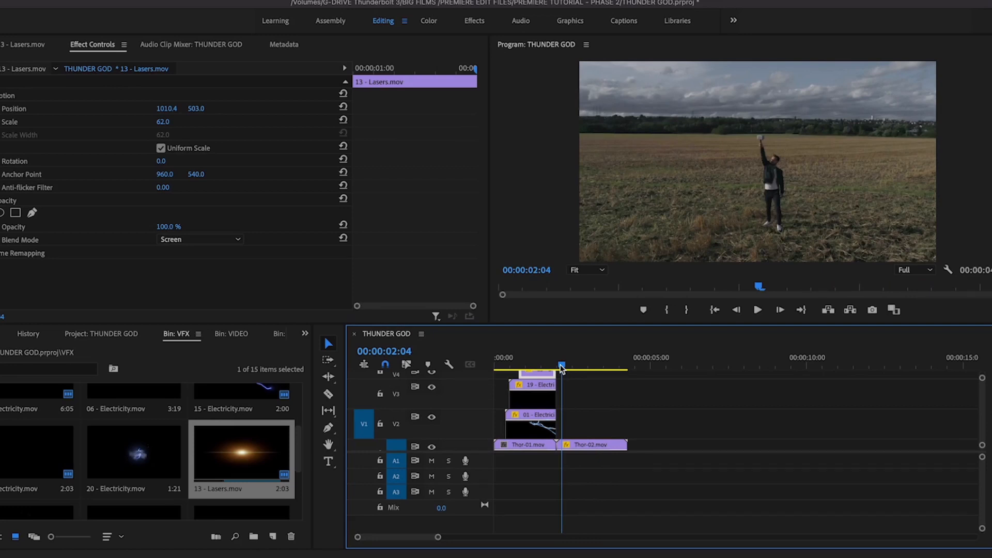
{"action": "left_click_drag", "start_coordinate": [562, 369], "coordinate": [594, 368]}
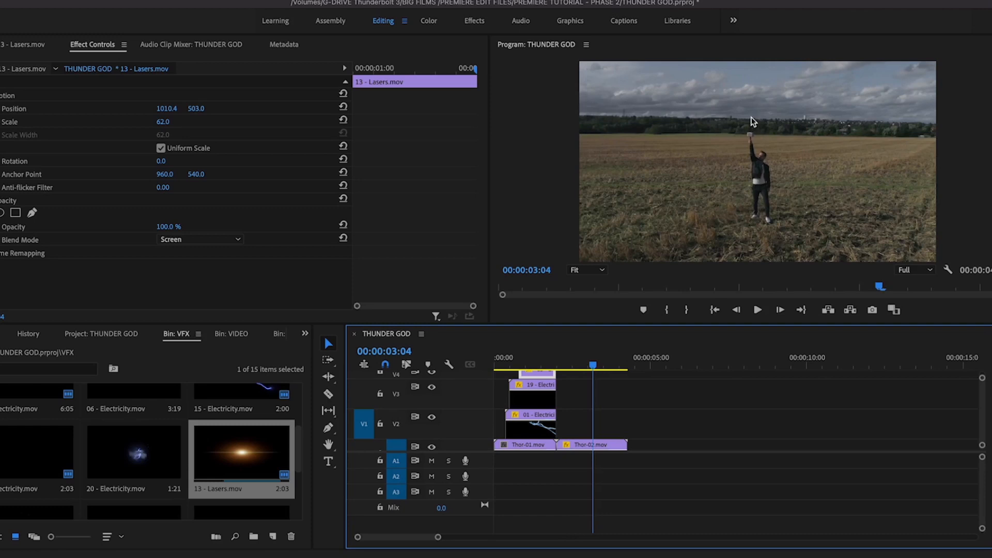
{"action": "left_click_drag", "start_coordinate": [589, 370], "coordinate": [561, 374]}
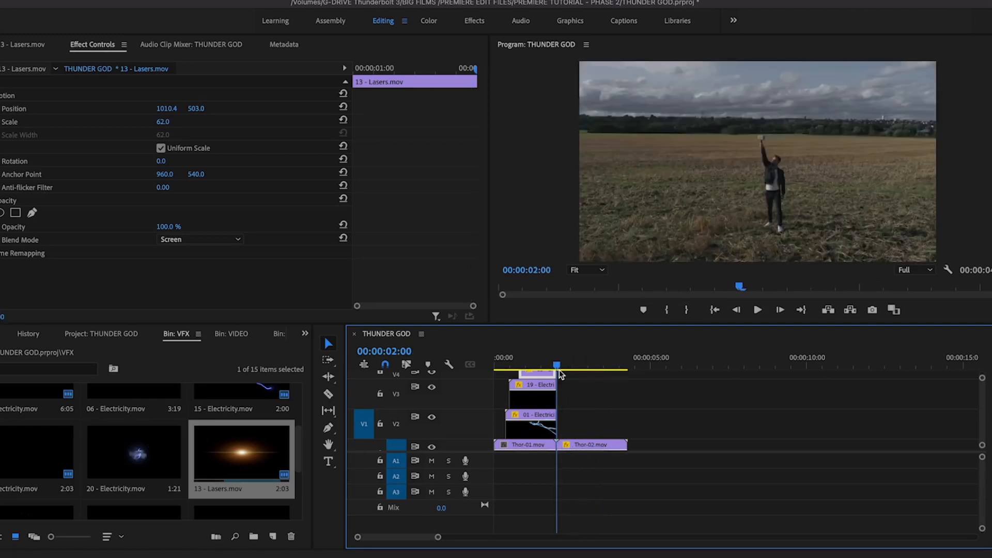
{"action": "left_click_drag", "start_coordinate": [296, 463], "coordinate": [300, 440]}
{"action": "double_click", "coordinate": [250, 432]}
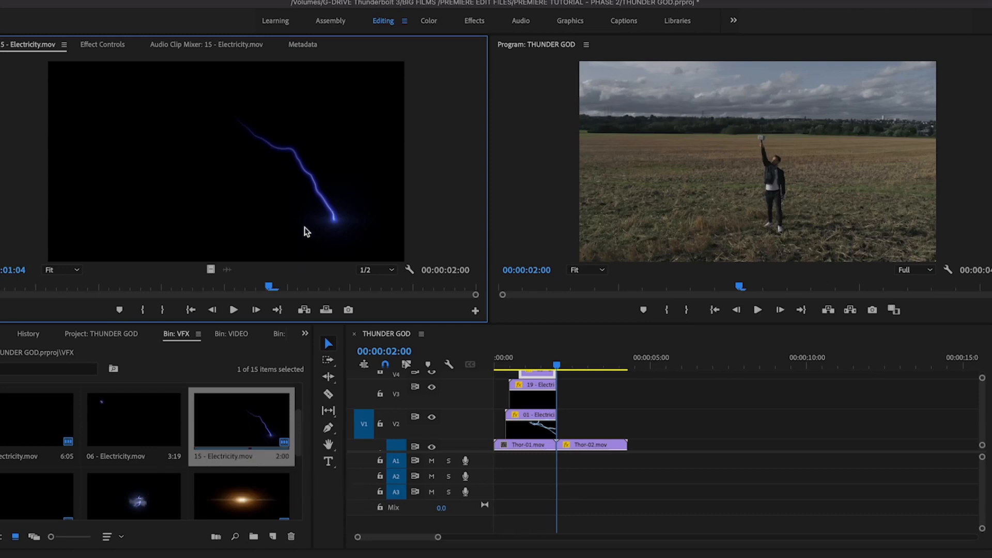
{"action": "left_click", "coordinate": [270, 410]}
{"action": "left_click_drag", "start_coordinate": [270, 410], "coordinate": [574, 414]}
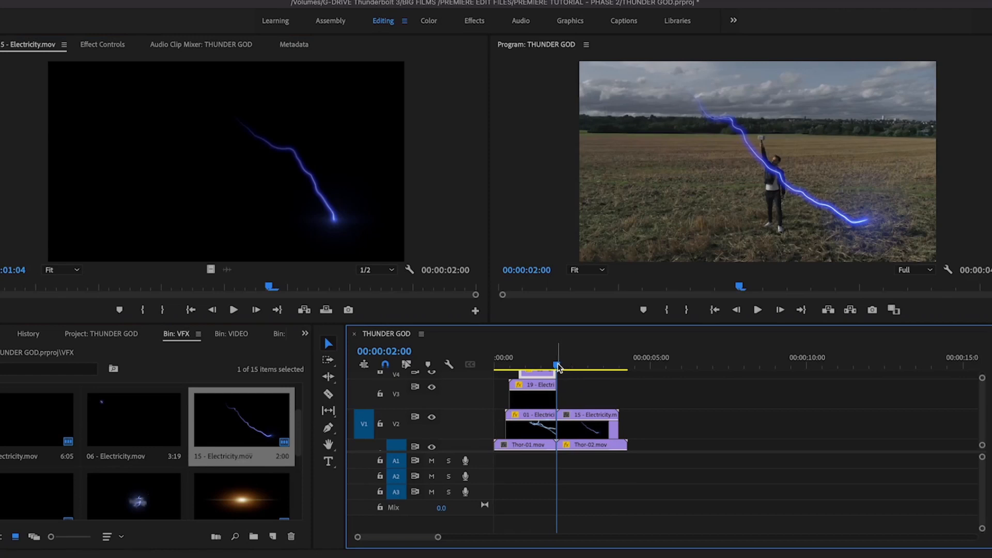
At 00:00:02:08, move and rotate the 15 - Electricity.mov bolt so it descends from the sky onto the man's raised hand
{"action": "left_click_drag", "start_coordinate": [559, 367], "coordinate": [569, 367]}
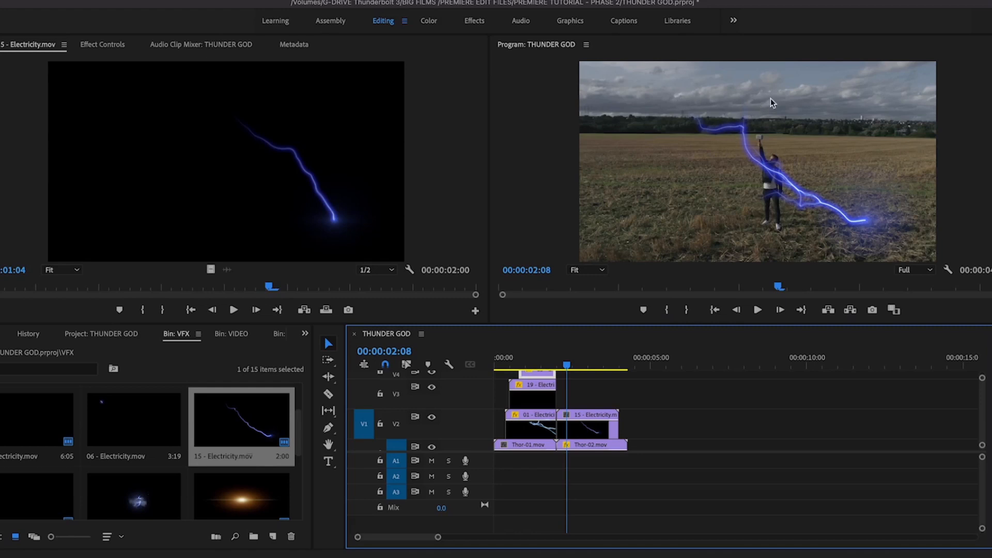
{"action": "left_click", "coordinate": [589, 429]}
{"action": "left_click", "coordinate": [754, 214]}
{"action": "left_click_drag", "start_coordinate": [771, 225], "coordinate": [664, 134]}
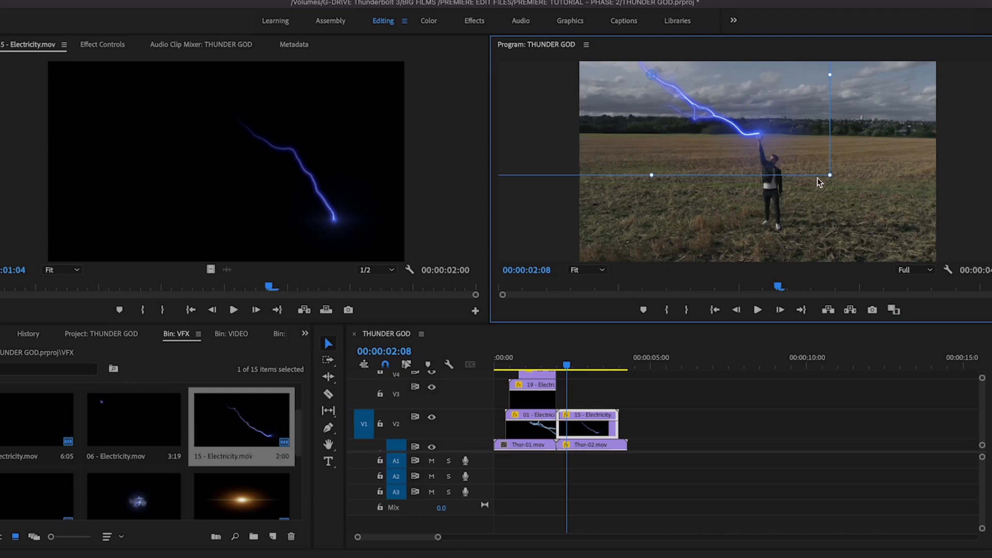
{"action": "left_click_drag", "start_coordinate": [835, 178], "coordinate": [779, 148]}
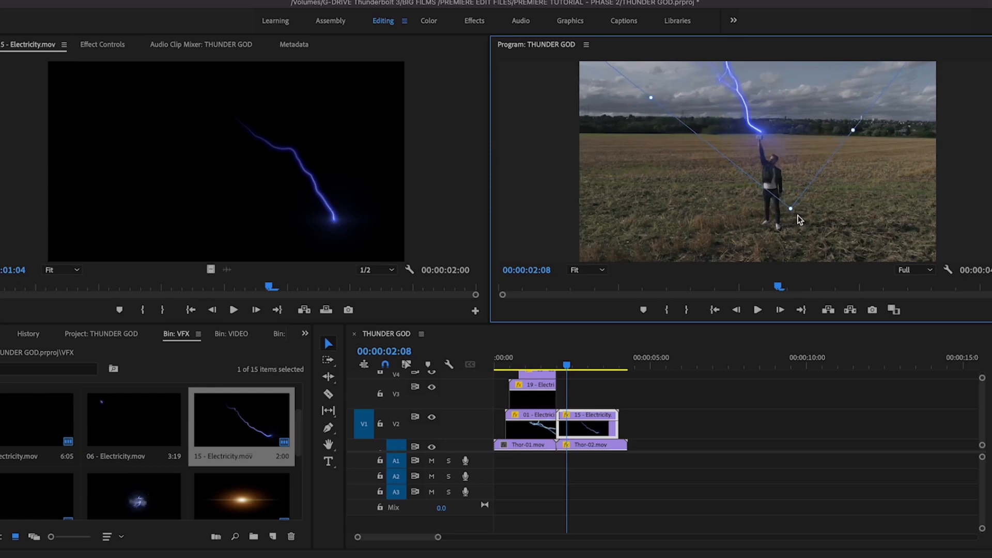
{"action": "left_click_drag", "start_coordinate": [792, 212], "coordinate": [735, 217]}
{"action": "left_click_drag", "start_coordinate": [735, 182], "coordinate": [770, 177]}
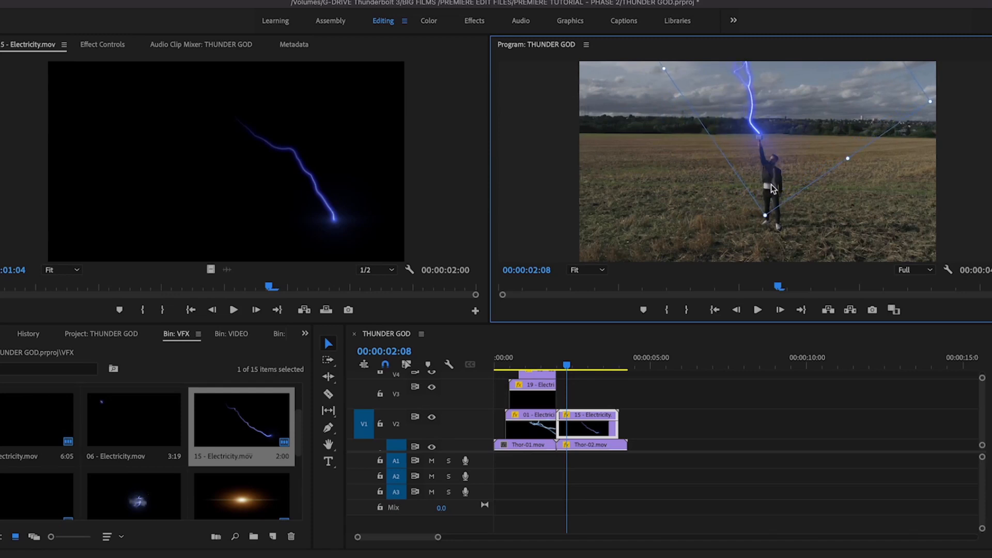
{"action": "left_click_drag", "start_coordinate": [764, 220], "coordinate": [767, 220]}
{"action": "left_click_drag", "start_coordinate": [773, 186], "coordinate": [771, 187]}
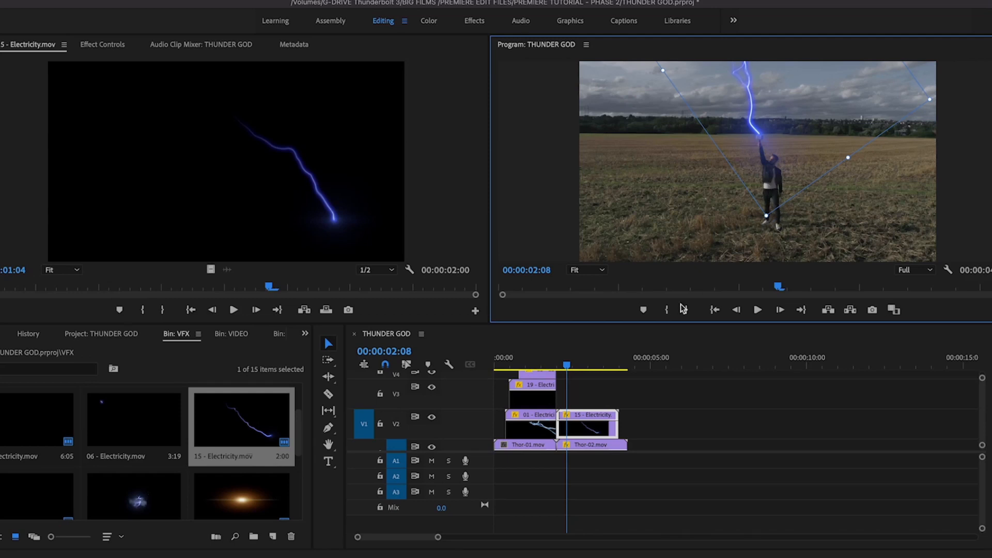
Scrub through the Thor-02.mov shot to 00:00:03:21 and examine how the bolt lines up with the moving hand
{"action": "left_click", "coordinate": [661, 395]}
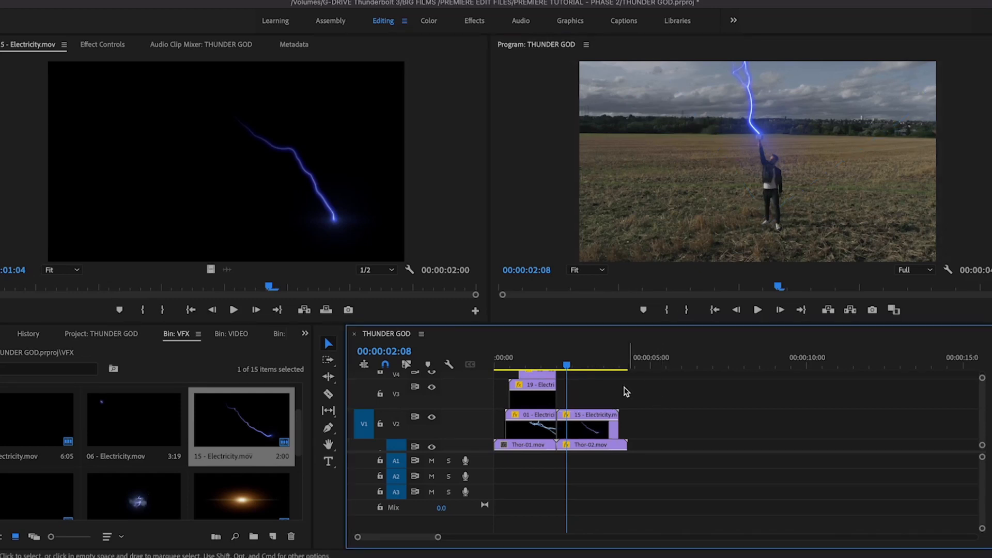
{"action": "left_click_drag", "start_coordinate": [567, 365], "coordinate": [594, 367]}
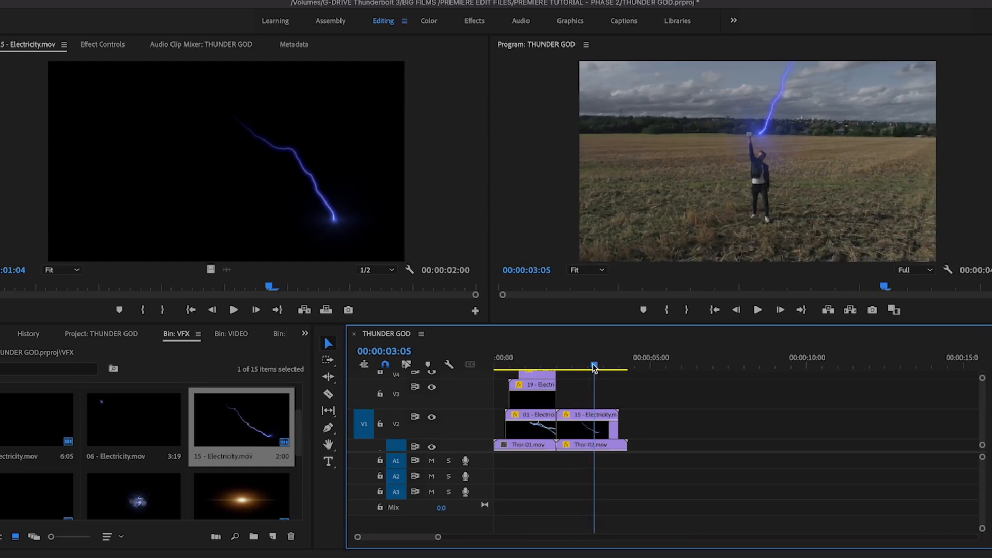
{"action": "left_click_drag", "start_coordinate": [594, 367], "coordinate": [575, 368]}
{"action": "left_click_drag", "start_coordinate": [571, 368], "coordinate": [614, 368]}
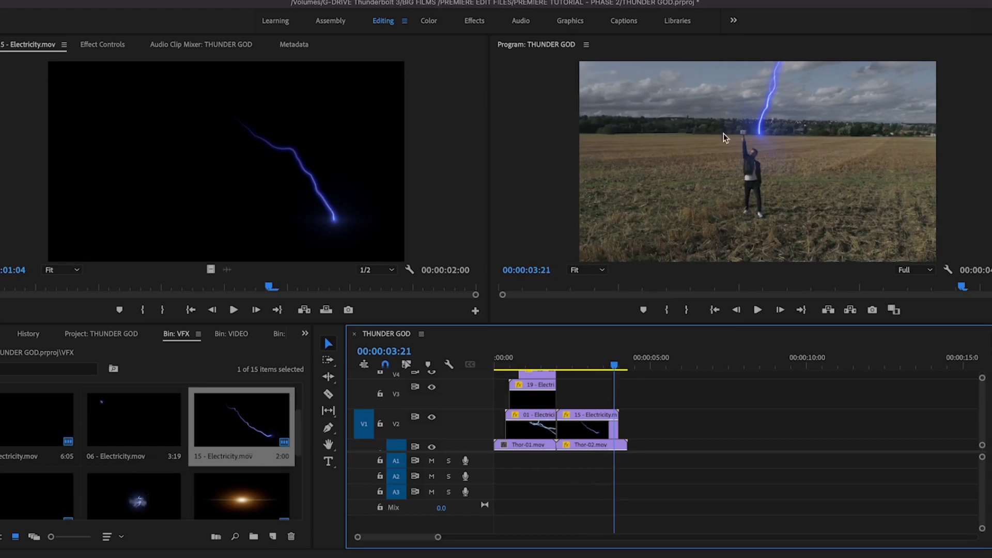
Turn on position keyframing for the V2 15 - Electricity.mov bolt at 00:00:02:01, where its tip meets the raised hand
{"action": "left_click_drag", "start_coordinate": [615, 366], "coordinate": [560, 367]}
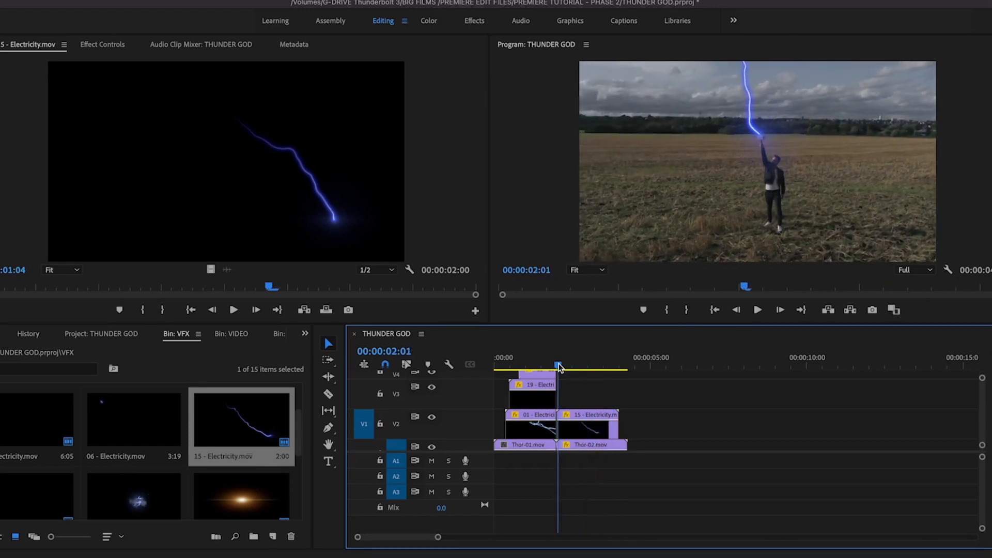
{"action": "left_click", "coordinate": [578, 418]}
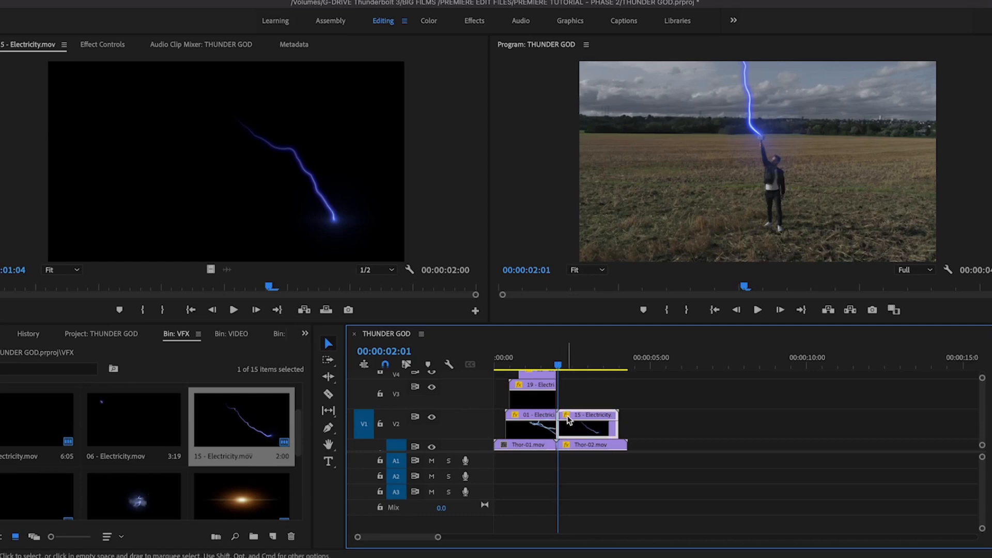
{"action": "left_click", "coordinate": [111, 45]}
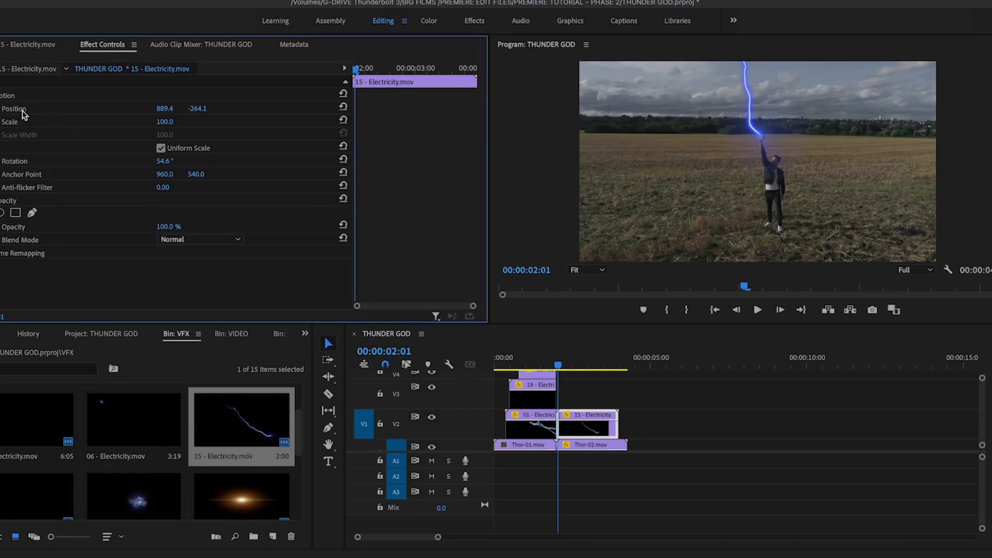
{"action": "left_click", "coordinate": [1, 109]}
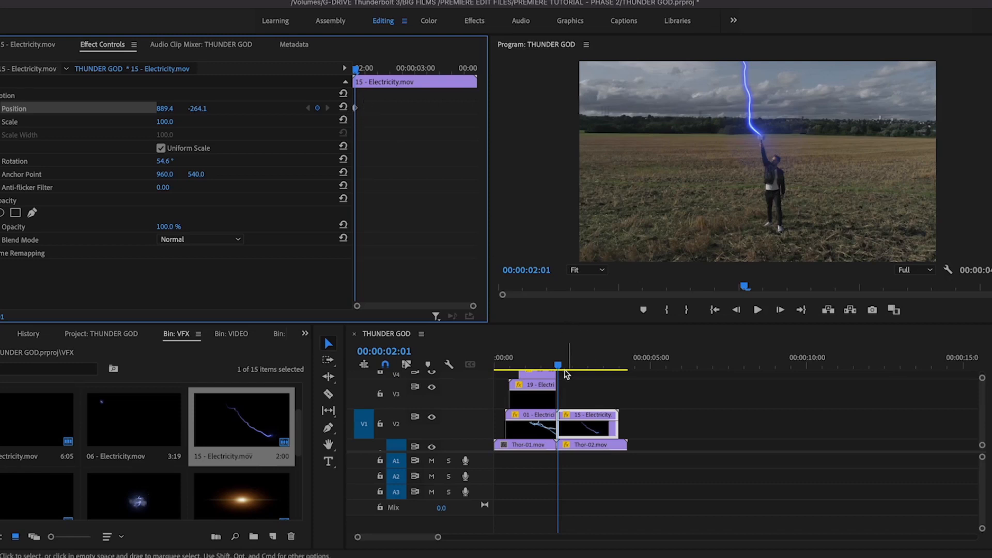
At 00:00:03:24, keyframe the bolt's position at 799.4, -291.1 so its tip meets the man's hand
{"action": "left_click_drag", "start_coordinate": [561, 369], "coordinate": [619, 369]}
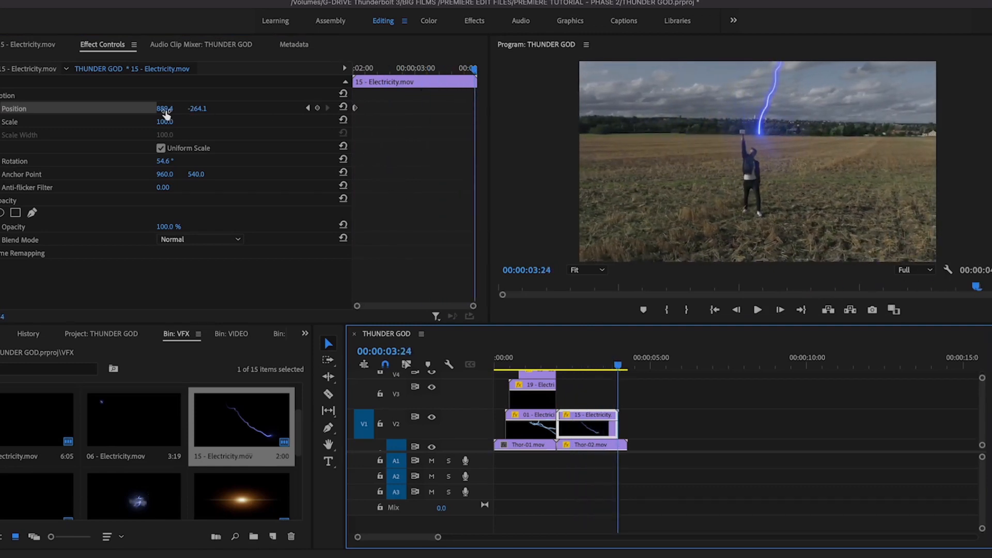
{"action": "left_click_drag", "start_coordinate": [167, 113], "coordinate": [120, 112]}
{"action": "left_click_drag", "start_coordinate": [198, 112], "coordinate": [180, 111]}
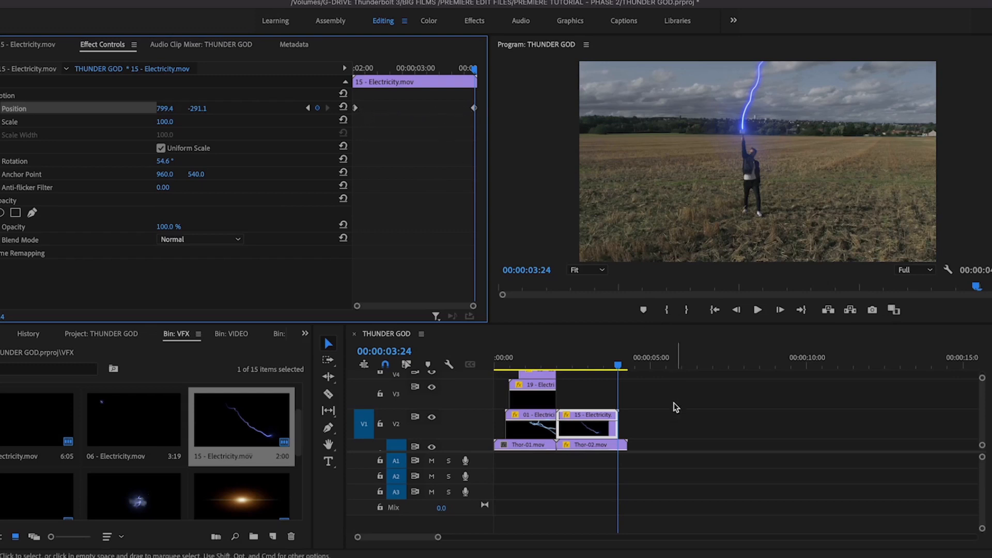
Add an in-between position keyframe at 00:00:02:17 with the bolt's horizontal position at 873.4, and check the tracking back to 00:00:02:09
{"action": "left_click", "coordinate": [621, 368]}
{"action": "left_click_drag", "start_coordinate": [620, 368], "coordinate": [578, 368]}
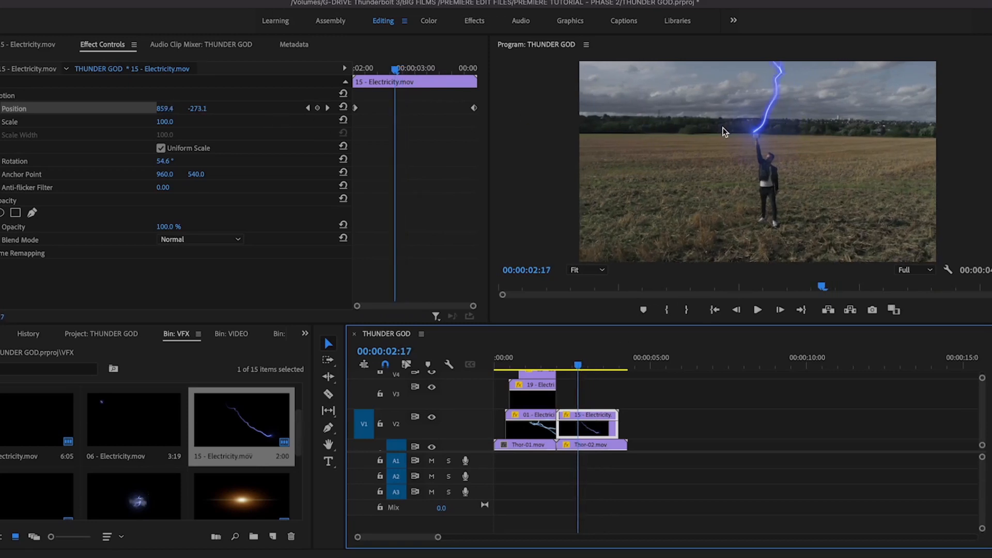
{"action": "left_click_drag", "start_coordinate": [163, 109], "coordinate": [164, 110]}
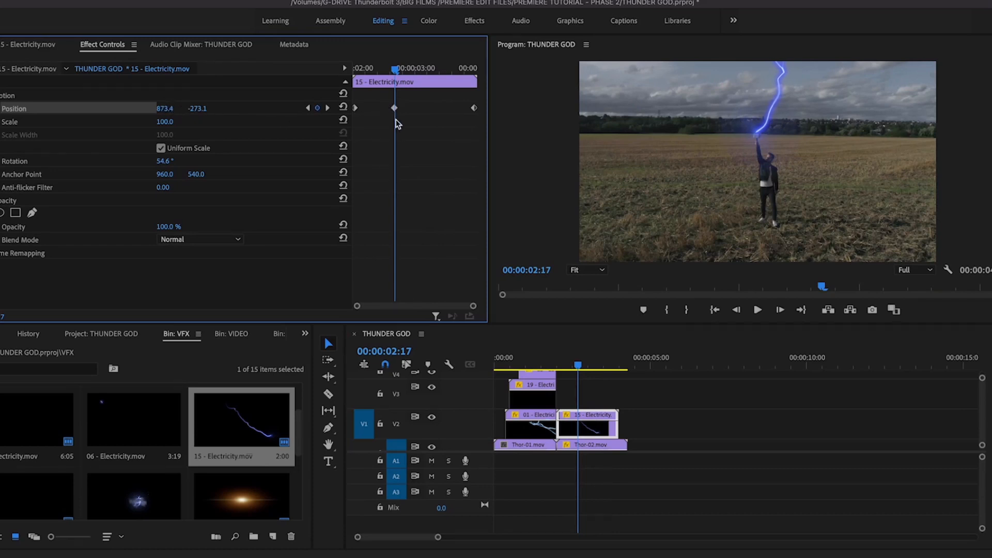
{"action": "mouse_move", "coordinate": [577, 366]}
{"action": "left_mouse_down"}
{"action": "mouse_move", "coordinate": [557, 368]}
{"action": "mouse_move", "coordinate": [615, 373]}
{"action": "mouse_move", "coordinate": [567, 373]}
{"action": "left_mouse_up"}
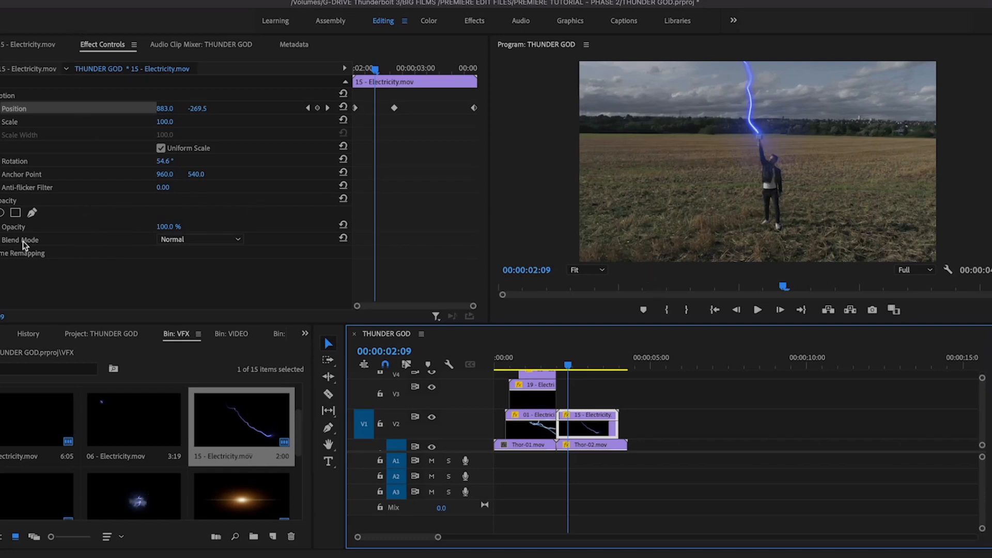
Set the 15 - Electricity.mov bolt's blend mode to Screen and review it at the start of the shot
{"action": "left_click", "coordinate": [184, 240]}
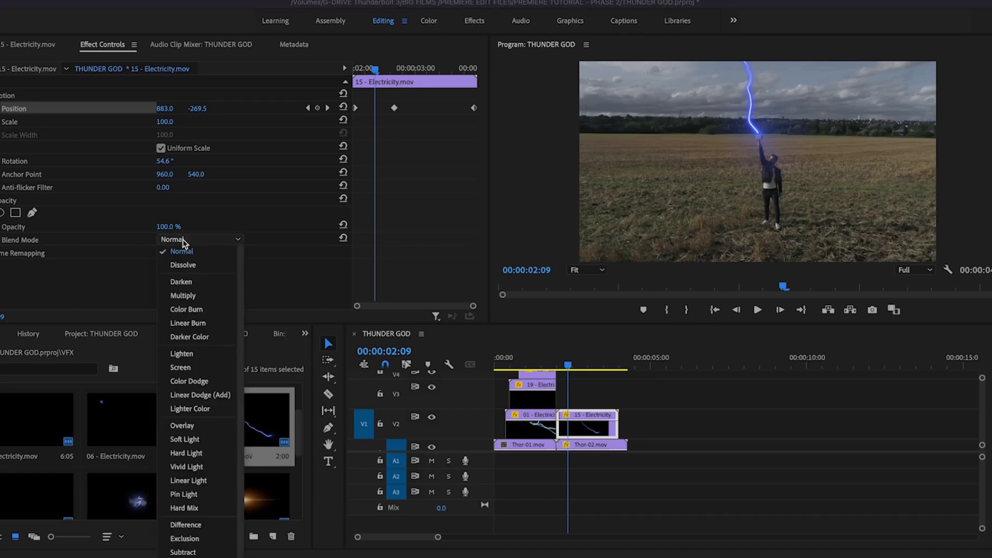
{"action": "left_click", "coordinate": [181, 367]}
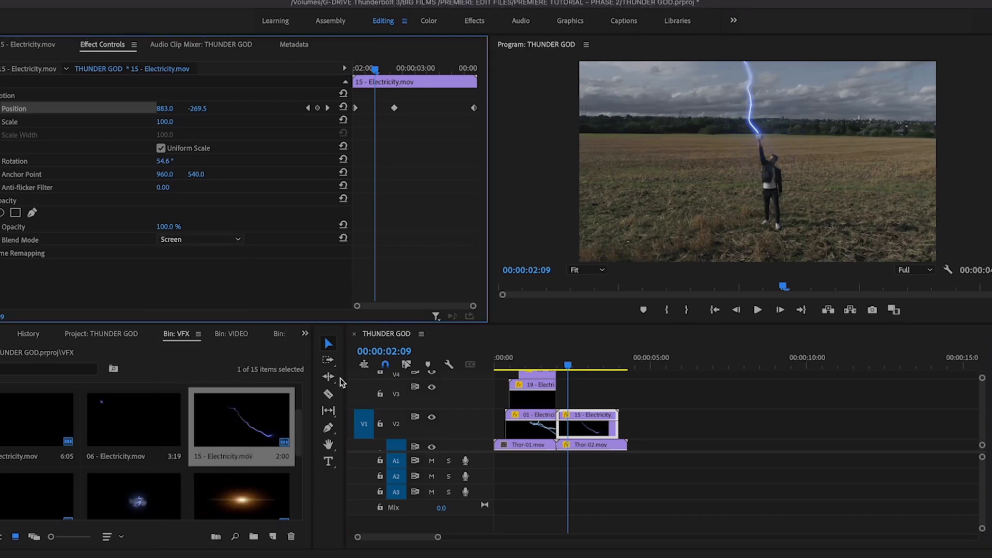
{"action": "mouse_move", "coordinate": [568, 368]}
{"action": "left_mouse_down"}
{"action": "mouse_move", "coordinate": [580, 367]}
{"action": "mouse_move", "coordinate": [538, 366]}
{"action": "mouse_move", "coordinate": [615, 365]}
{"action": "mouse_move", "coordinate": [561, 367]}
{"action": "left_mouse_up"}
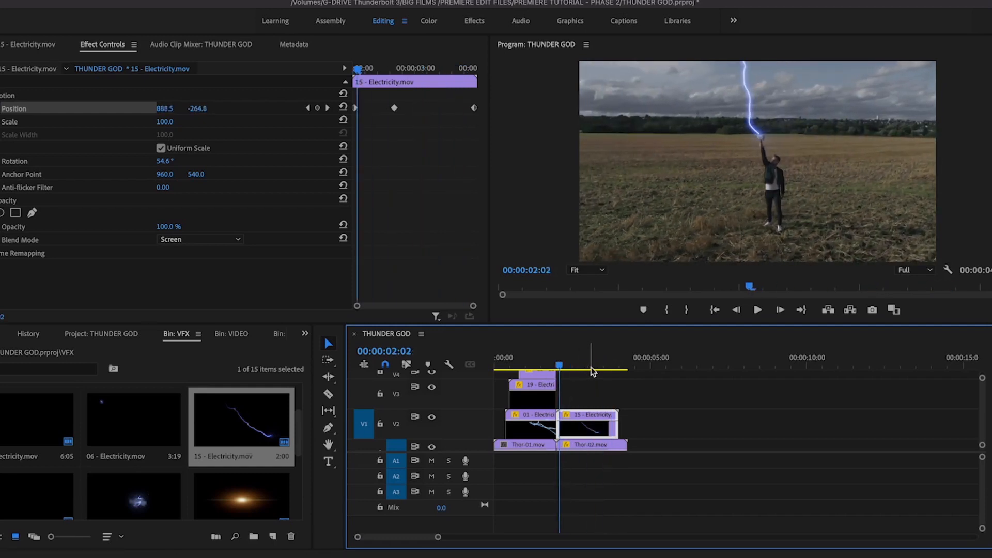
Preview 19 - Electricity.mov and place its video on track V3 directly above the 15 - Electricity.mov bolt clip
{"action": "left_click_drag", "start_coordinate": [300, 445], "coordinate": [299, 461]}
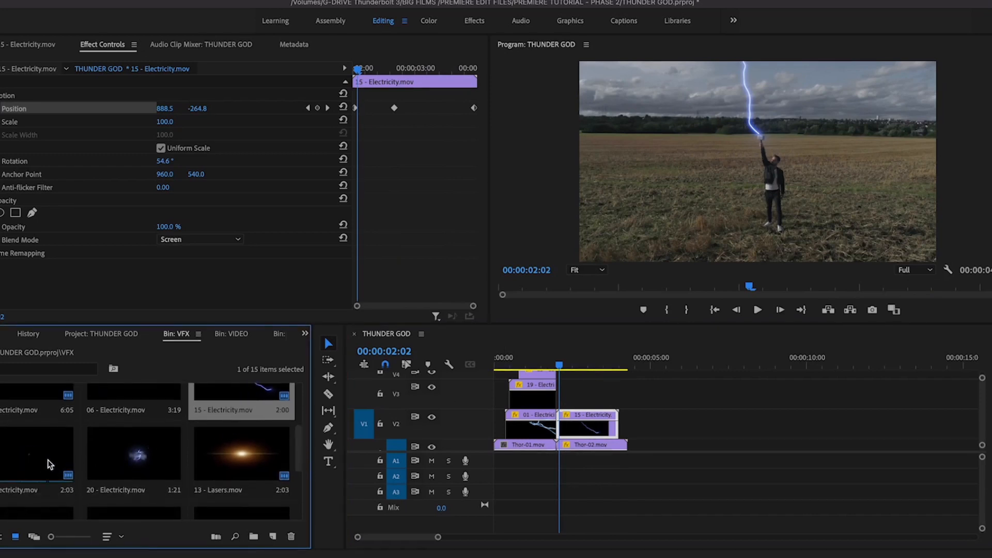
{"action": "double_click", "coordinate": [43, 462]}
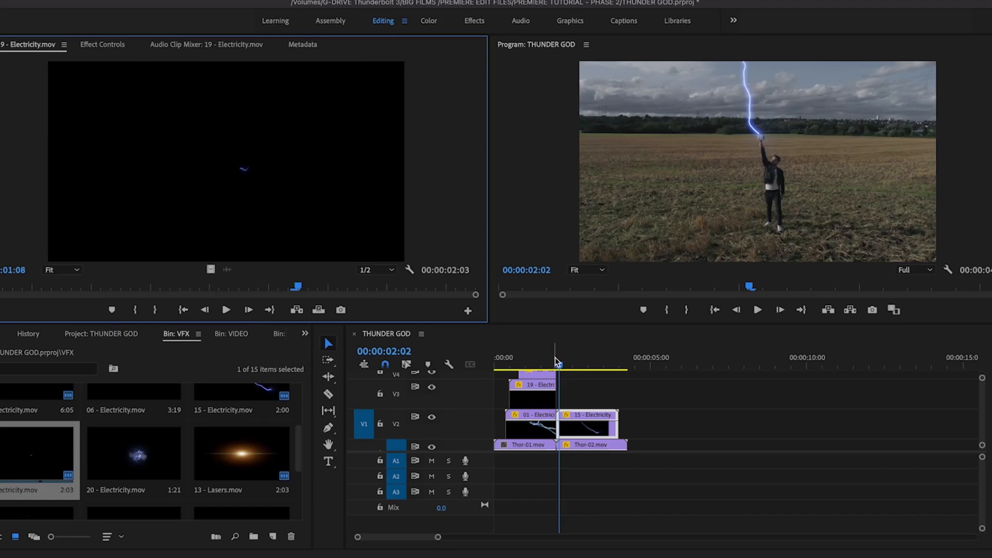
{"action": "mouse_move", "coordinate": [559, 364]}
{"action": "left_mouse_down"}
{"action": "mouse_move", "coordinate": [614, 366]}
{"action": "mouse_move", "coordinate": [559, 366]}
{"action": "left_mouse_up"}
{"action": "left_click_drag", "start_coordinate": [298, 290], "coordinate": [134, 290]}
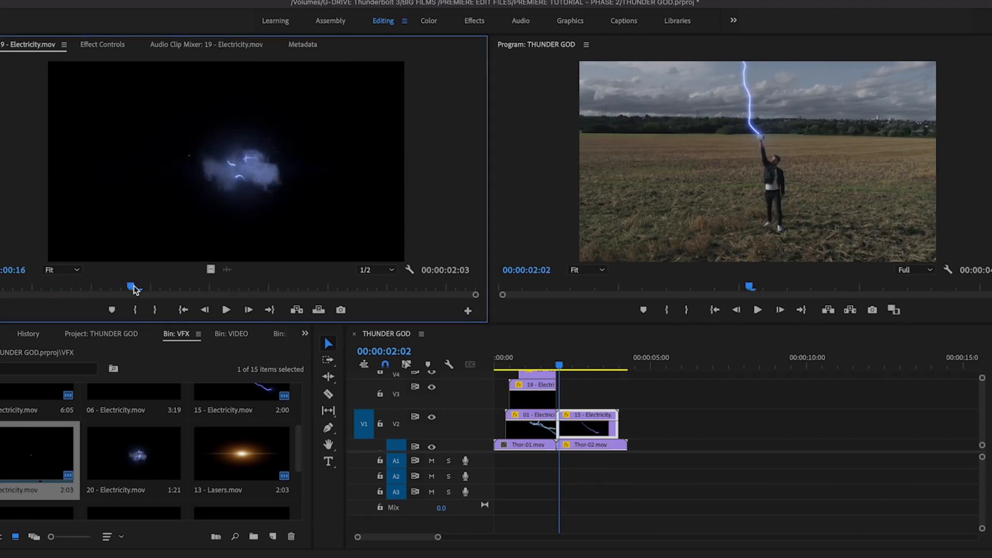
{"action": "left_click_drag", "start_coordinate": [212, 276], "coordinate": [561, 398]}
Trim the ends of the new V3 electricity clip and Thor-02.mov to match the end of the V2 bolt clip
{"action": "left_click_drag", "start_coordinate": [625, 397], "coordinate": [618, 385]}
{"action": "left_click_drag", "start_coordinate": [627, 445], "coordinate": [619, 445]}
Move the V3 electricity cloud onto the raised hand at about 930, 365 and scale it down to about 84%, aligning it at 00:00:02:07
{"action": "left_click_drag", "start_coordinate": [560, 366], "coordinate": [571, 367]}
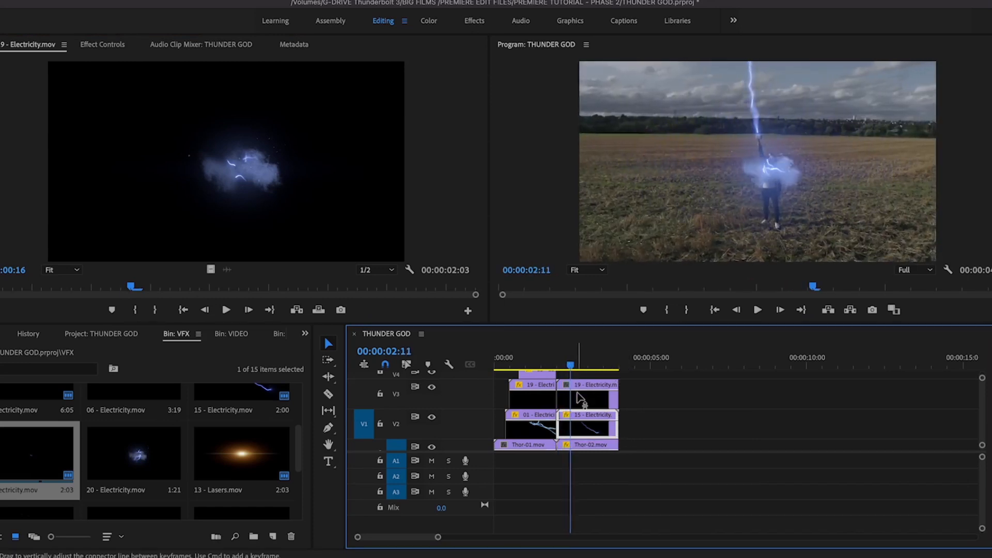
{"action": "left_click", "coordinate": [743, 193]}
{"action": "left_click_drag", "start_coordinate": [737, 210], "coordinate": [724, 173]}
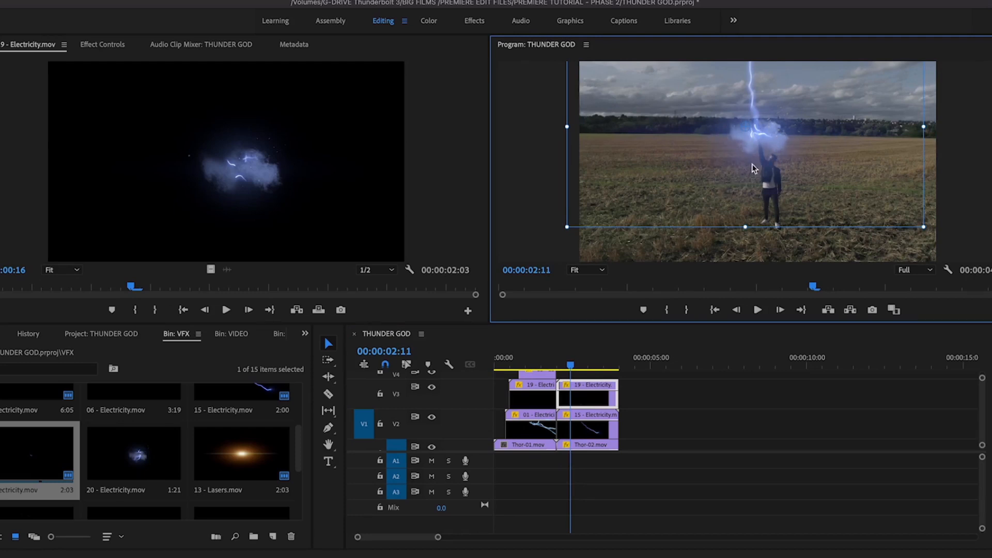
{"action": "left_click_drag", "start_coordinate": [567, 228], "coordinate": [623, 211]}
{"action": "left_click_drag", "start_coordinate": [676, 184], "coordinate": [673, 183]}
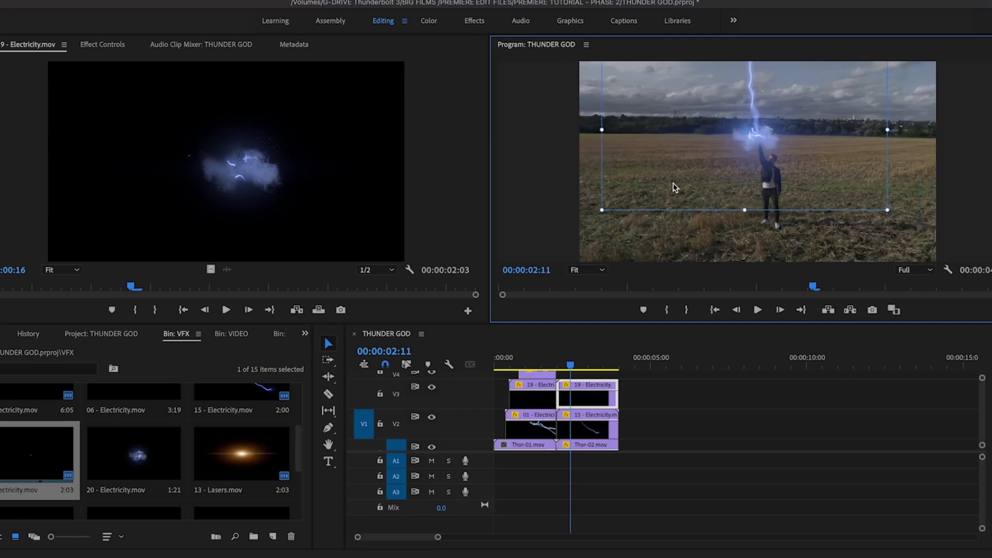
{"action": "mouse_move", "coordinate": [571, 366]}
{"action": "left_mouse_down"}
{"action": "mouse_move", "coordinate": [582, 366]}
{"action": "mouse_move", "coordinate": [566, 365]}
{"action": "left_mouse_up"}
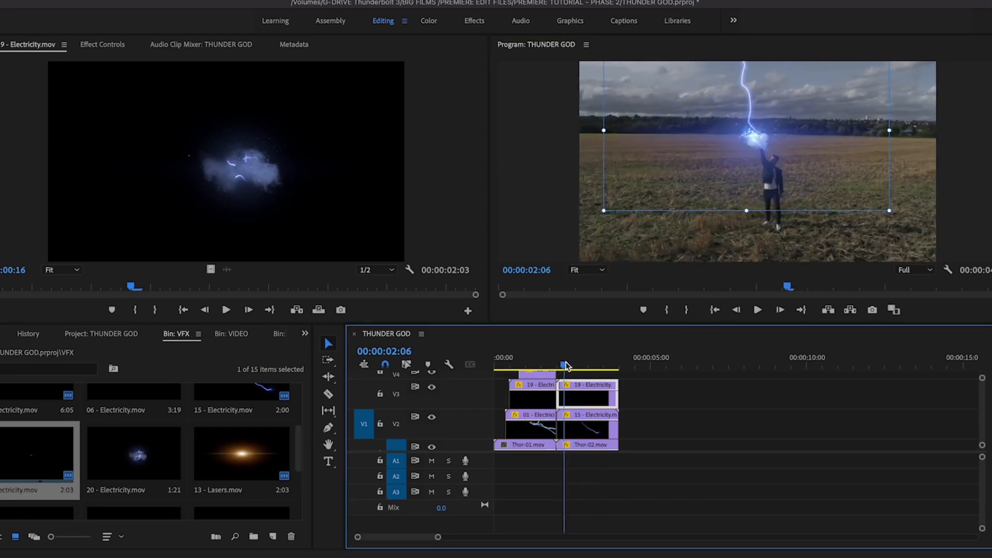
{"action": "left_click_drag", "start_coordinate": [727, 150], "coordinate": [734, 148]}
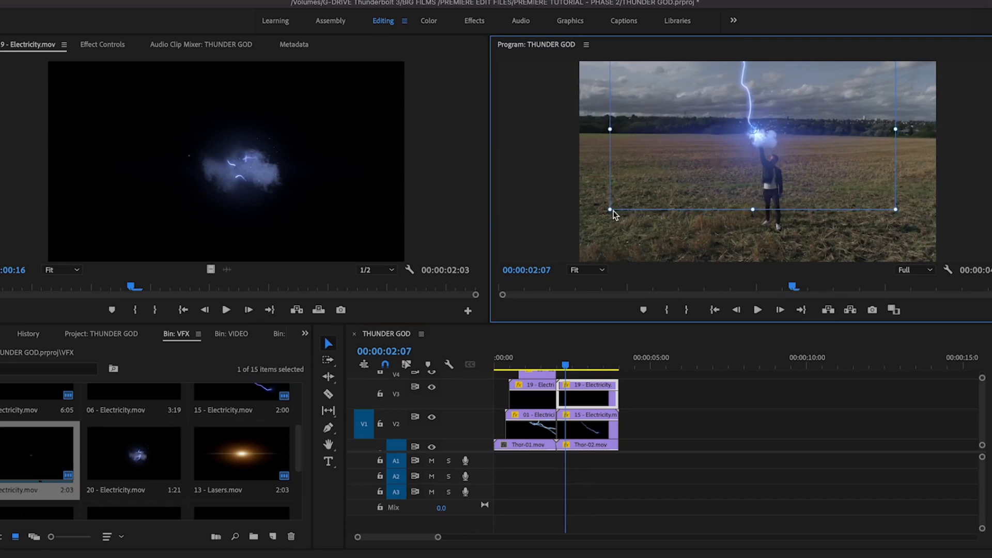
{"action": "left_click_drag", "start_coordinate": [613, 209], "coordinate": [602, 214]}
{"action": "left_click_drag", "start_coordinate": [635, 195], "coordinate": [634, 194]}
Set the blend mode of the V3 19 - Electricity.mov clip over the second shot to Screen
{"action": "left_click", "coordinate": [594, 399]}
{"action": "left_click", "coordinate": [659, 404]}
{"action": "left_click", "coordinate": [597, 399]}
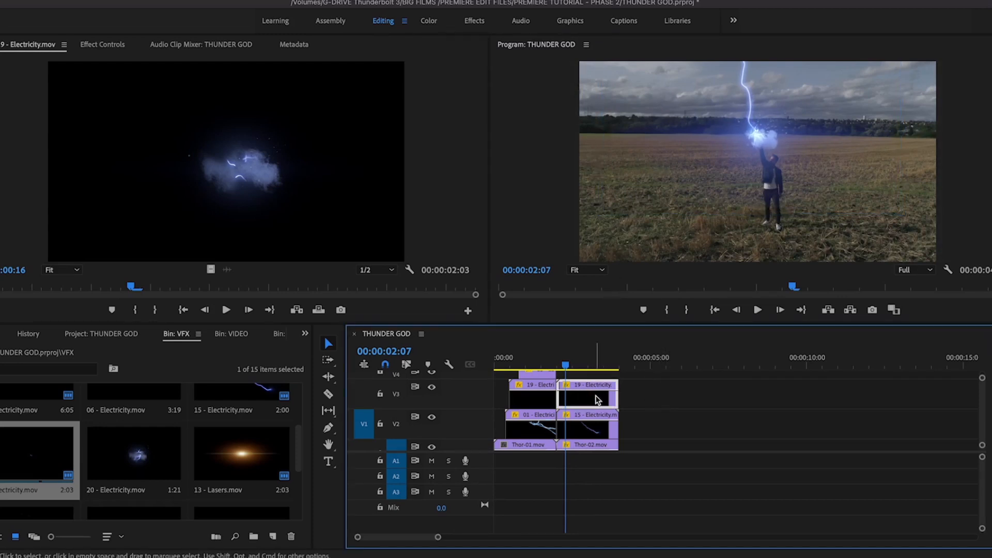
{"action": "left_click", "coordinate": [115, 48]}
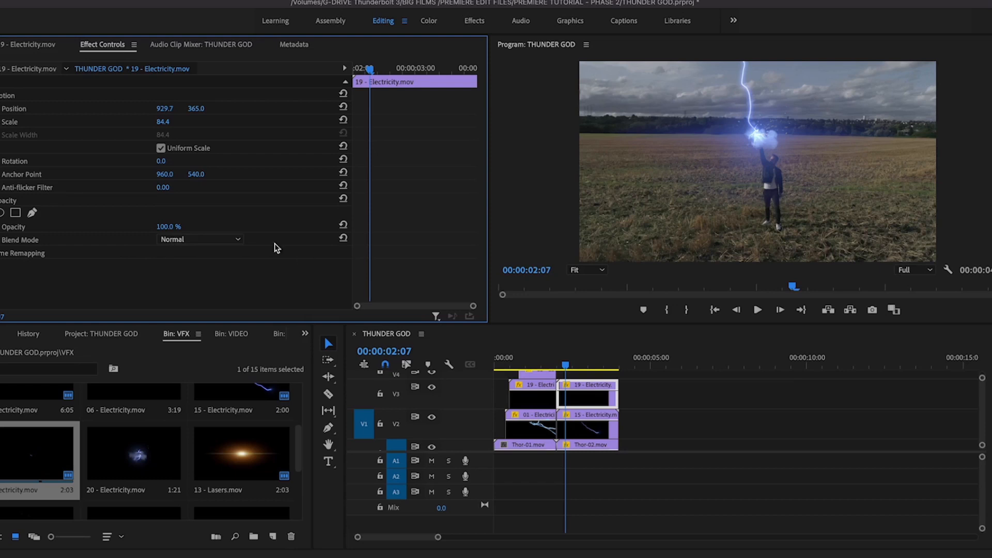
{"action": "left_click", "coordinate": [199, 241]}
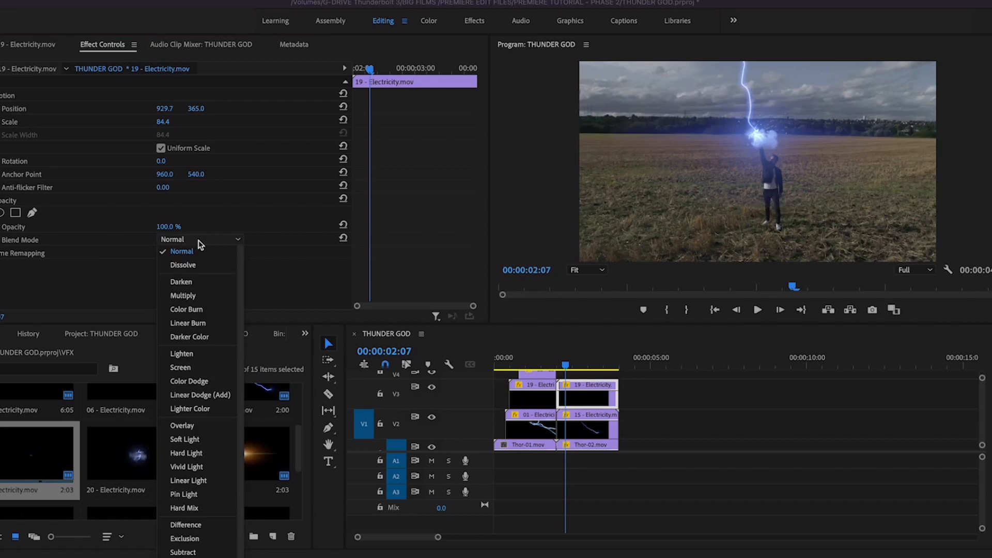
{"action": "left_click", "coordinate": [210, 368]}
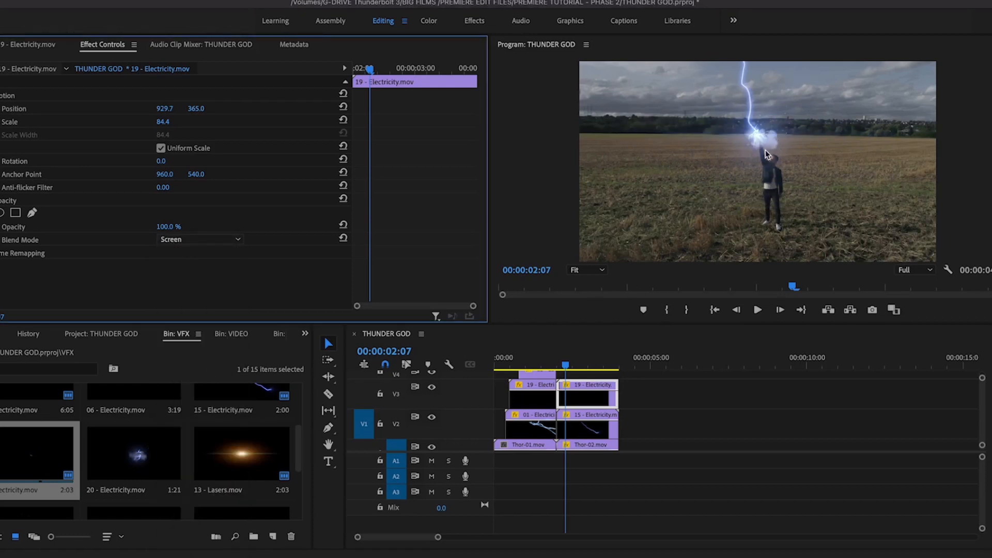
{"action": "mouse_move", "coordinate": [566, 365]}
{"action": "left_mouse_down"}
{"action": "mouse_move", "coordinate": [607, 368]}
{"action": "mouse_move", "coordinate": [567, 368]}
{"action": "left_mouse_up"}
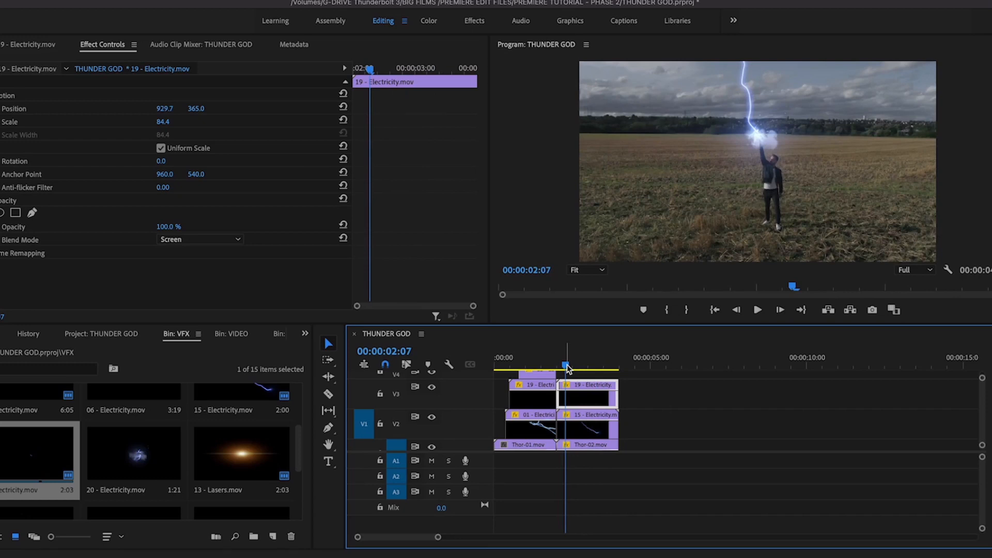
Preview 13 - Lasers.mov and place it on track V4 above the second shot, ending it with the electricity clips
{"action": "scroll", "coordinate": [587, 412], "scroll_direction": "up", "scroll_amount": 1}
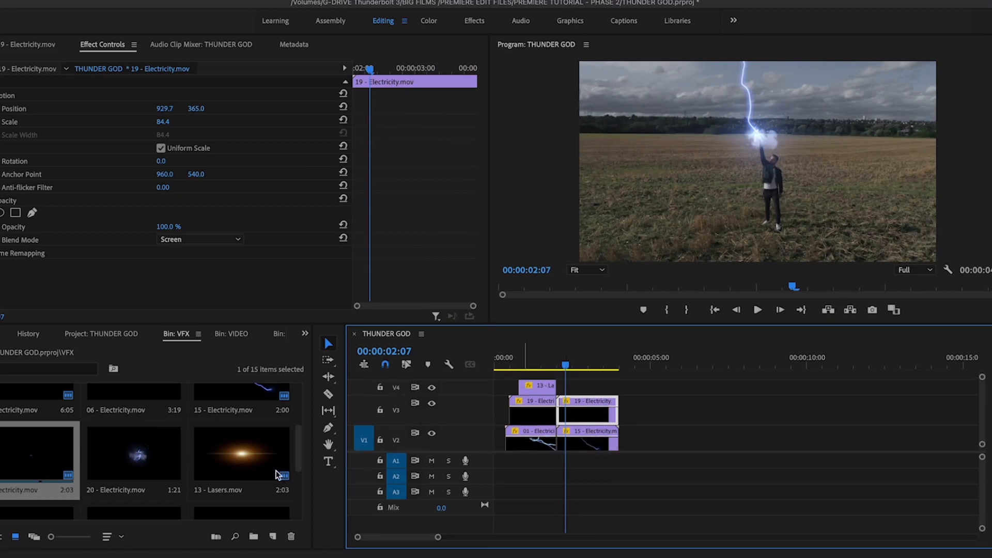
{"action": "double_click", "coordinate": [262, 463]}
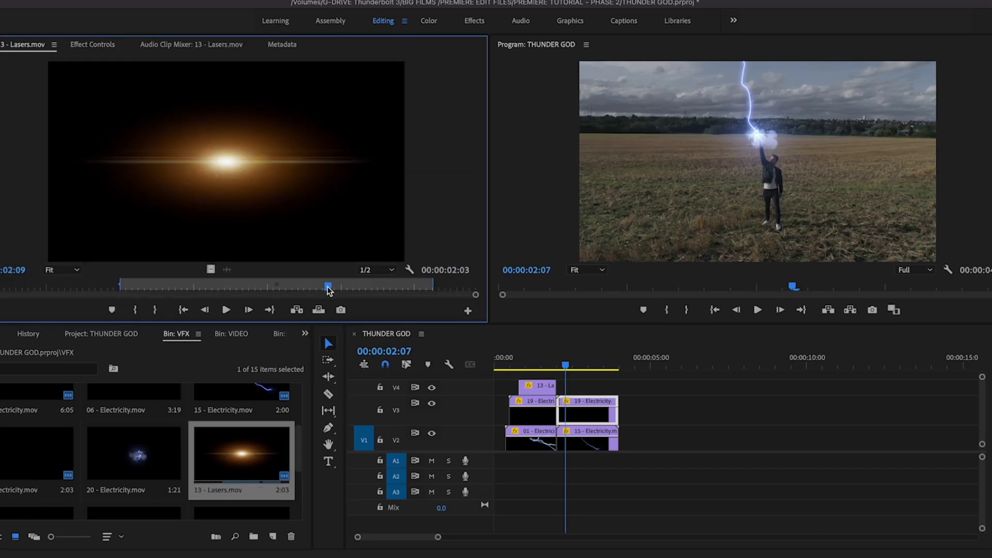
{"action": "left_click_drag", "start_coordinate": [327, 286], "coordinate": [251, 288]}
{"action": "left_click_drag", "start_coordinate": [573, 359], "coordinate": [617, 385]}
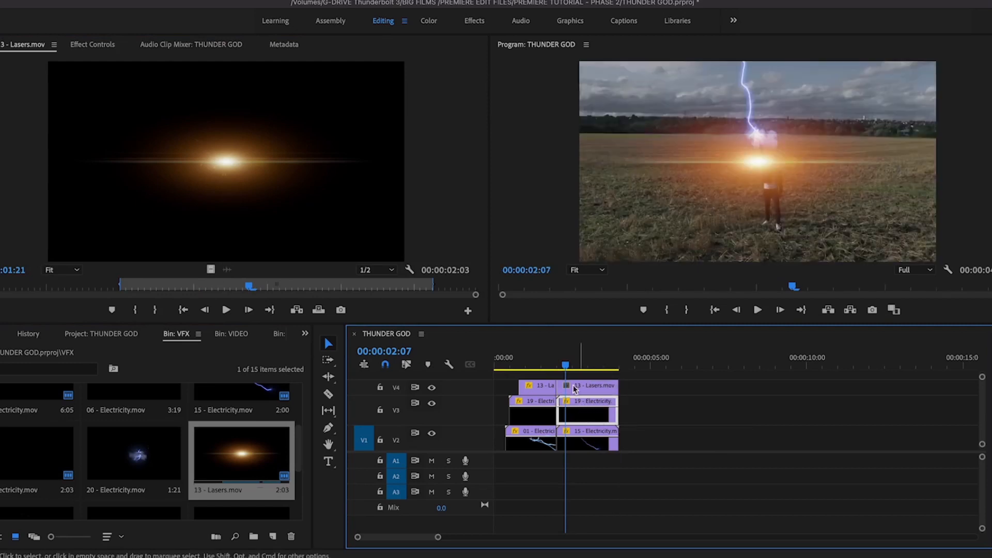
Move the new V4 laser flare up onto the raised hand and scale it down slightly around that point
{"action": "left_click", "coordinate": [605, 387]}
{"action": "left_click", "coordinate": [782, 163]}
{"action": "left_click_drag", "start_coordinate": [741, 191], "coordinate": [739, 165]}
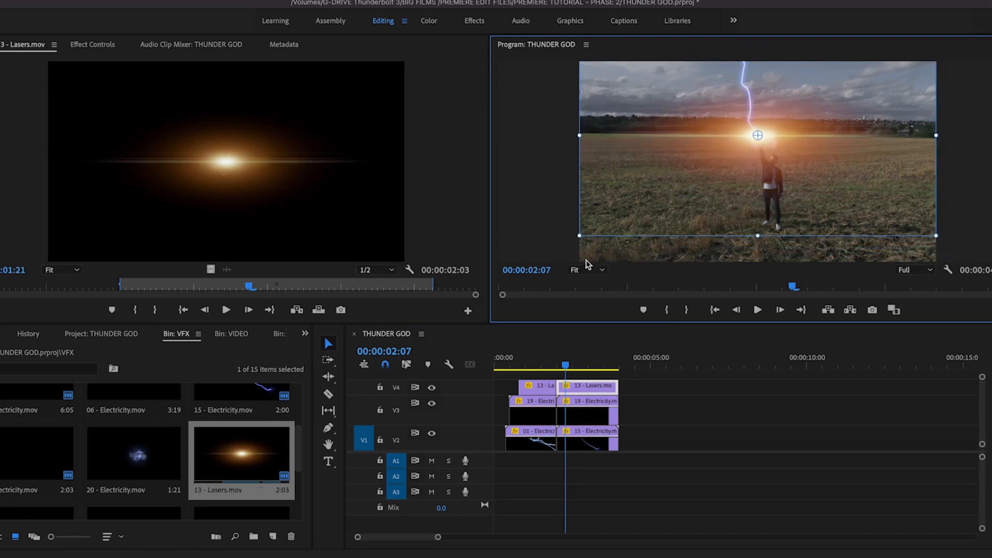
{"action": "left_click_drag", "start_coordinate": [579, 235], "coordinate": [618, 222]}
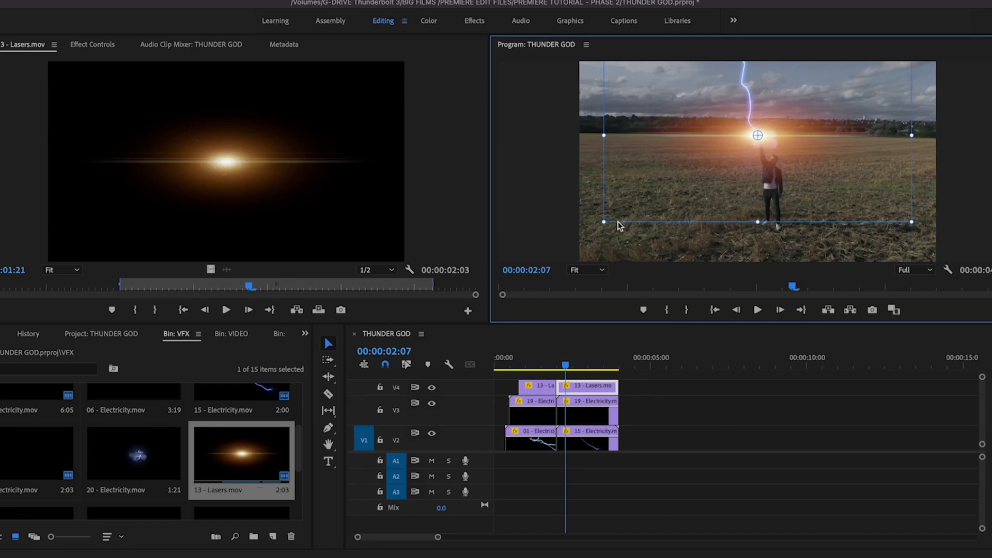
{"action": "mouse_move", "coordinate": [566, 363]}
{"action": "left_mouse_down"}
{"action": "mouse_move", "coordinate": [551, 364]}
{"action": "mouse_move", "coordinate": [568, 365]}
{"action": "left_mouse_up"}
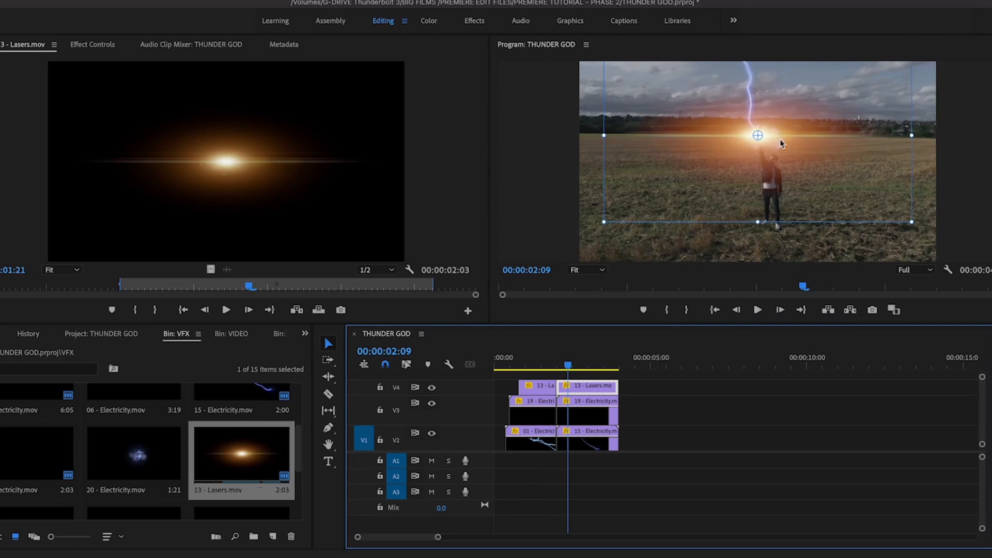
{"action": "left_click_drag", "start_coordinate": [605, 223], "coordinate": [628, 226]}
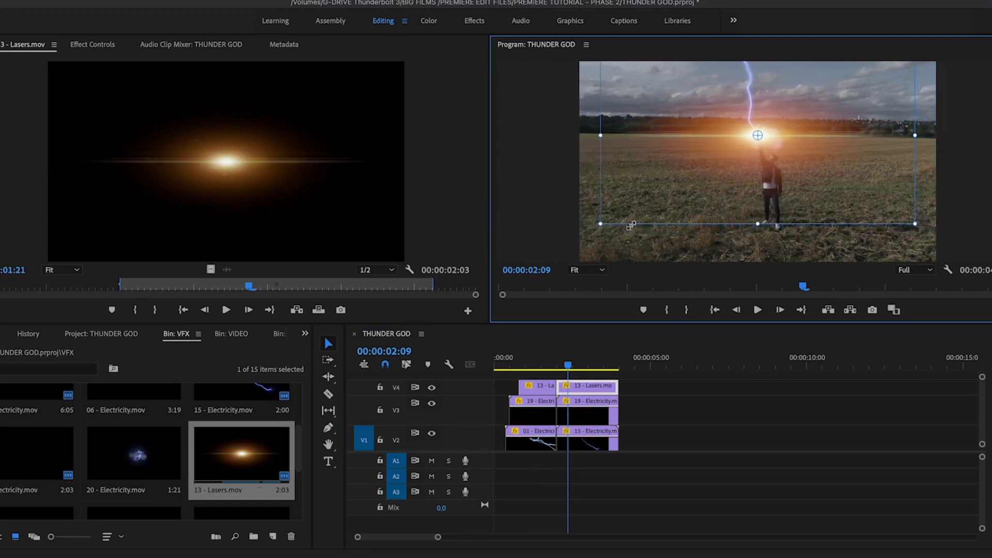
Hide tracks V2 and V3 and nudge the laser flare onto the man's hand at 00:00:02:17
{"action": "mouse_move", "coordinate": [570, 365]}
{"action": "left_mouse_down"}
{"action": "mouse_move", "coordinate": [602, 367]}
{"action": "mouse_move", "coordinate": [581, 367]}
{"action": "left_mouse_up"}
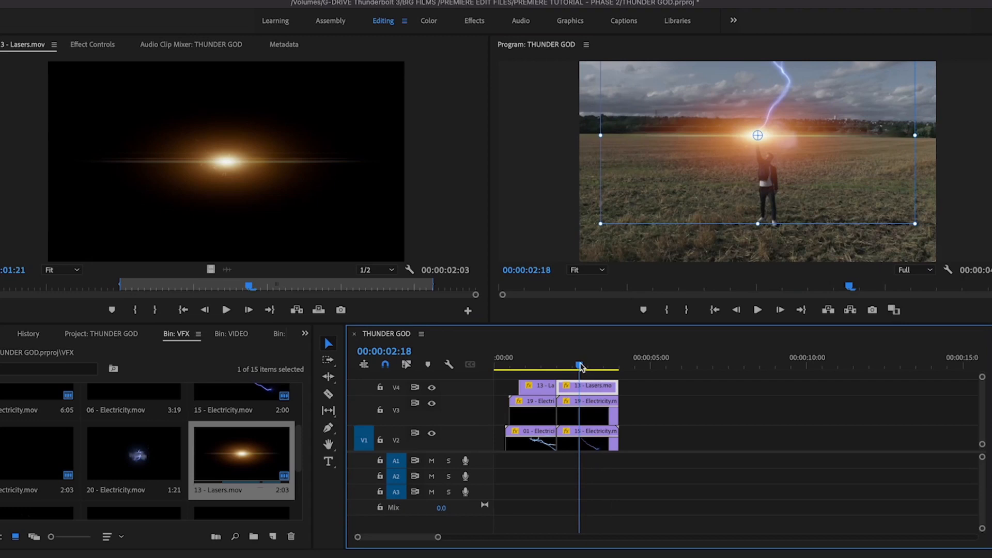
{"action": "left_click", "coordinate": [433, 435]}
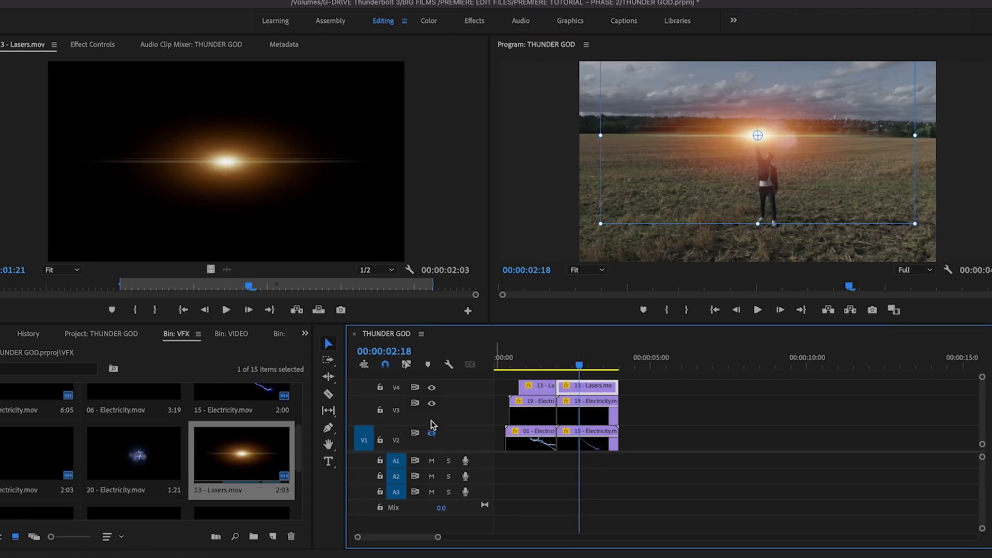
{"action": "left_click", "coordinate": [432, 404]}
{"action": "mouse_move", "coordinate": [581, 365]}
{"action": "left_mouse_down"}
{"action": "mouse_move", "coordinate": [613, 363]}
{"action": "mouse_move", "coordinate": [553, 365]}
{"action": "mouse_move", "coordinate": [578, 364]}
{"action": "left_mouse_up"}
{"action": "mouse_move", "coordinate": [748, 156]}
{"action": "left_mouse_down"}
{"action": "mouse_move", "coordinate": [734, 147]}
{"action": "mouse_move", "coordinate": [744, 142]}
{"action": "mouse_move", "coordinate": [746, 156]}
{"action": "left_mouse_up"}
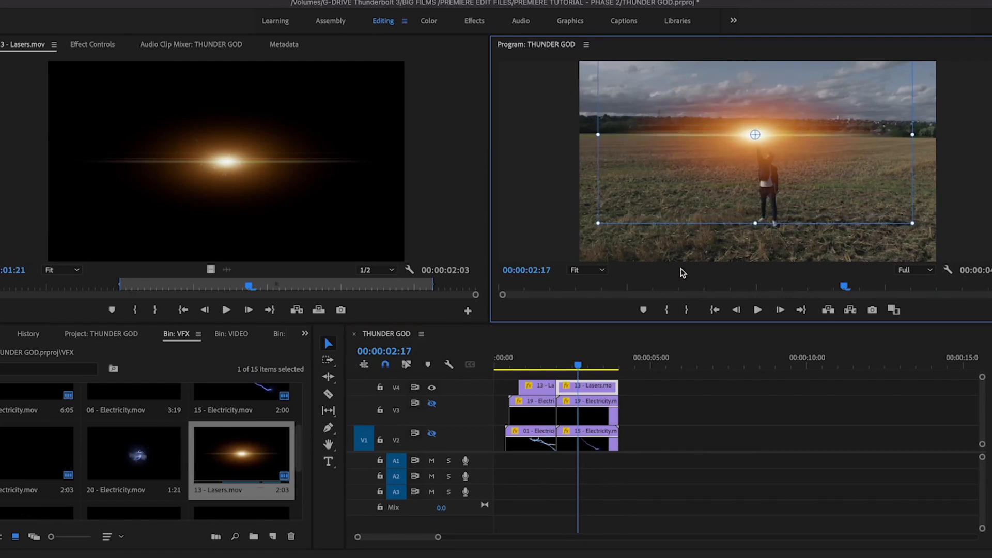
At 00:00:02:01, align the V4 laser flare with the raised hand and start keyframing its Position at 980.2, 392.0
{"action": "left_click_drag", "start_coordinate": [578, 365], "coordinate": [558, 358]}
{"action": "left_click_drag", "start_coordinate": [718, 185], "coordinate": [724, 185]}
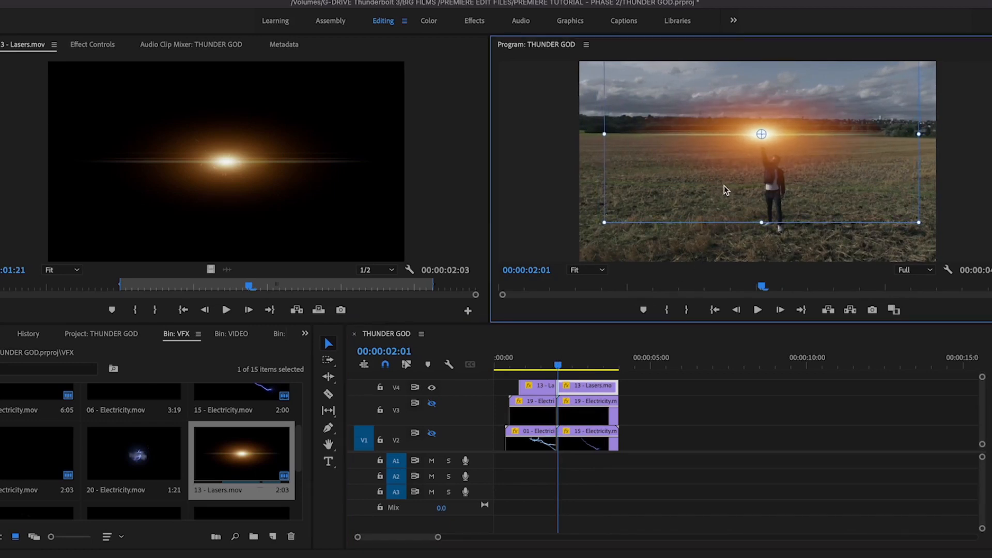
{"action": "left_click", "coordinate": [93, 45]}
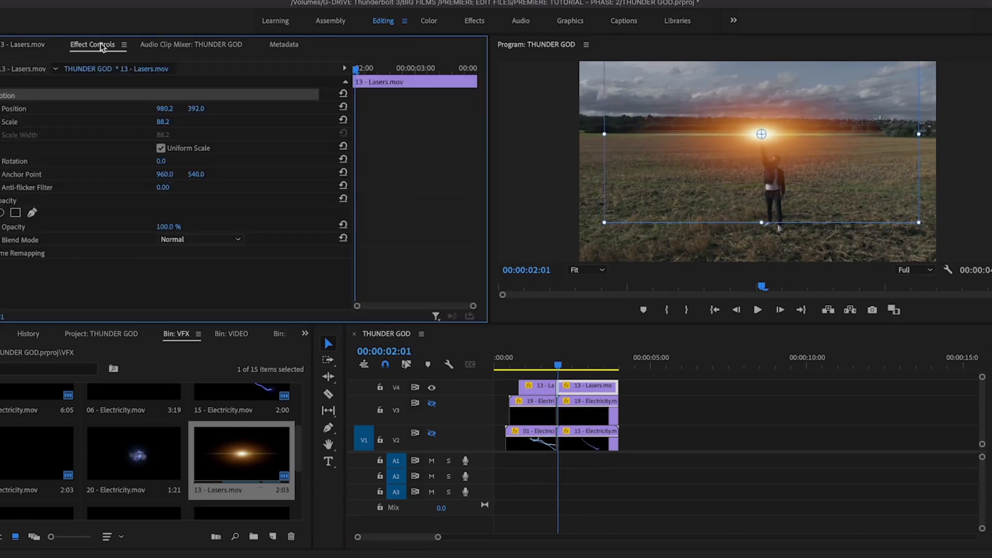
{"action": "left_click", "coordinate": [1, 109]}
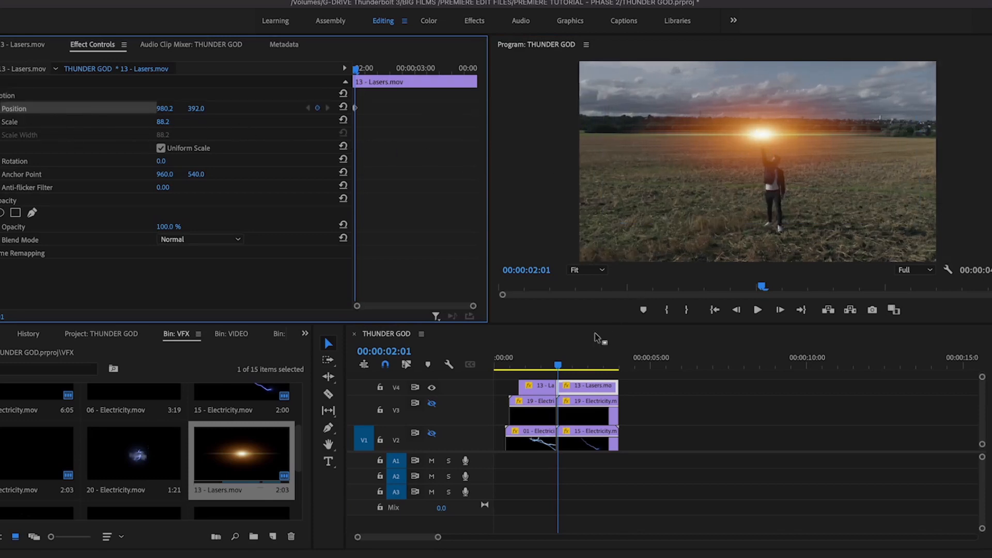
Add an end Position keyframe of 886.2, 366.0 to the laser flare at 00:00:03:23, over the raised hand
{"action": "left_click_drag", "start_coordinate": [558, 363], "coordinate": [618, 368]}
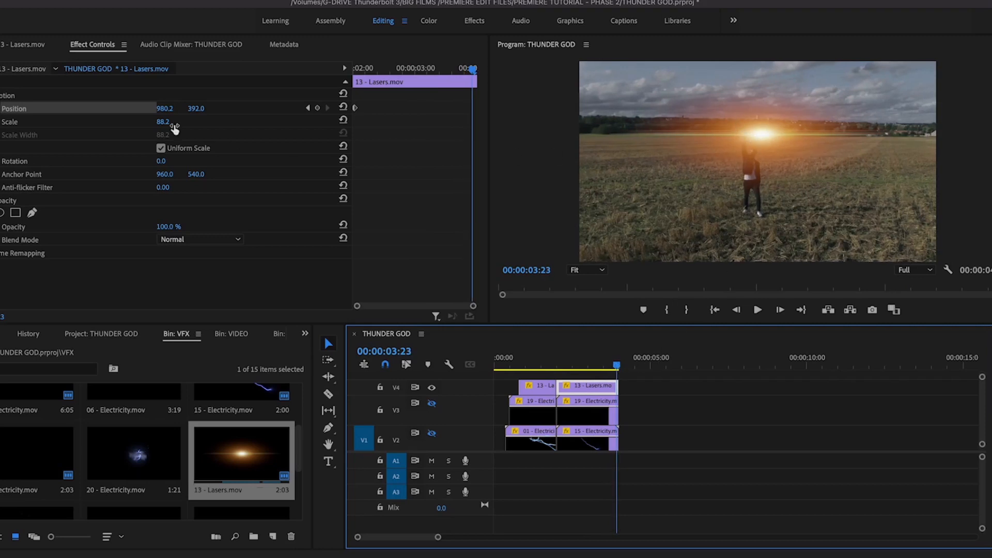
{"action": "left_click_drag", "start_coordinate": [164, 110], "coordinate": [118, 110]}
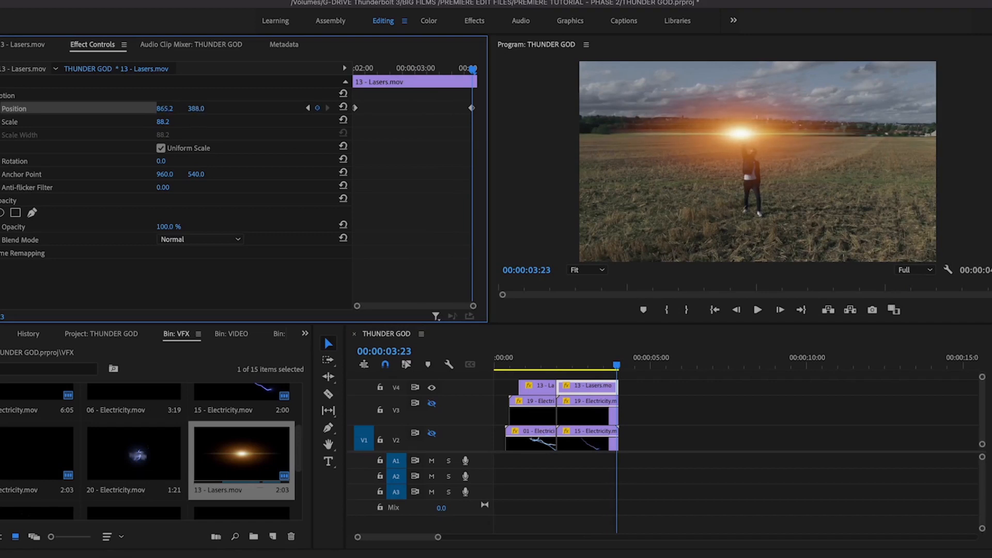
{"action": "left_click_drag", "start_coordinate": [196, 109], "coordinate": [186, 108]}
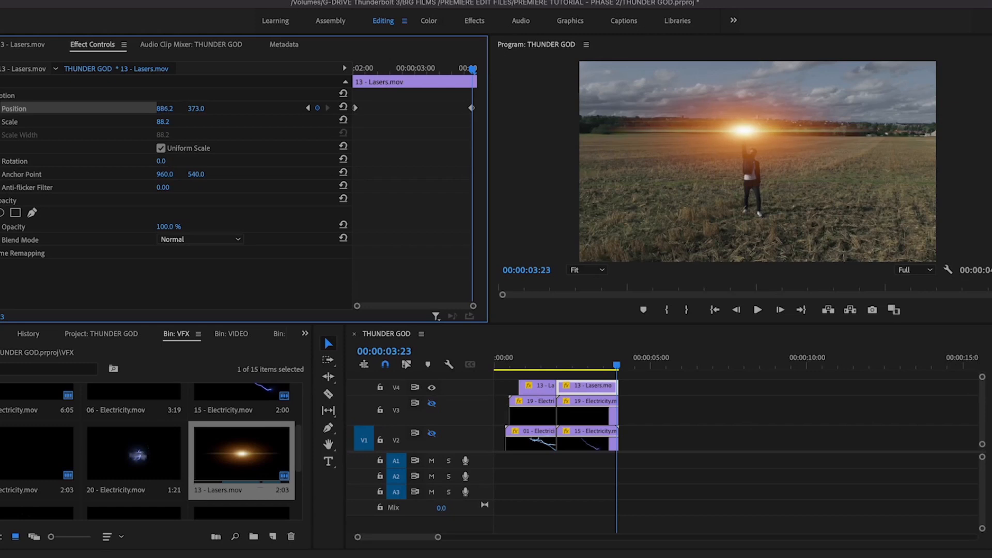
{"action": "left_click_drag", "start_coordinate": [196, 108], "coordinate": [194, 108]}
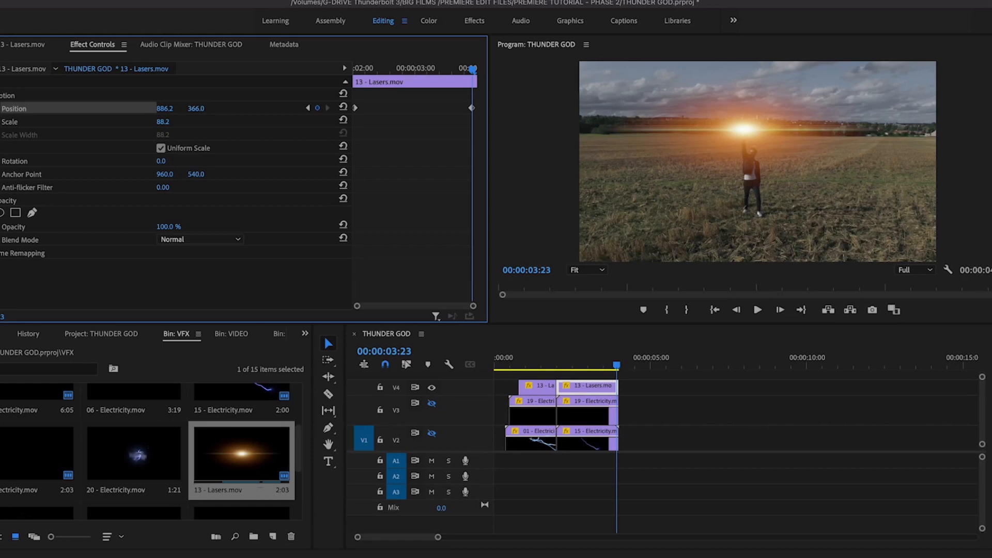
Check the flare's tracking back to 00:00:02:09 and show tracks V2 and V3 again
{"action": "left_click", "coordinate": [618, 368]}
{"action": "left_click_drag", "start_coordinate": [618, 368], "coordinate": [568, 368]}
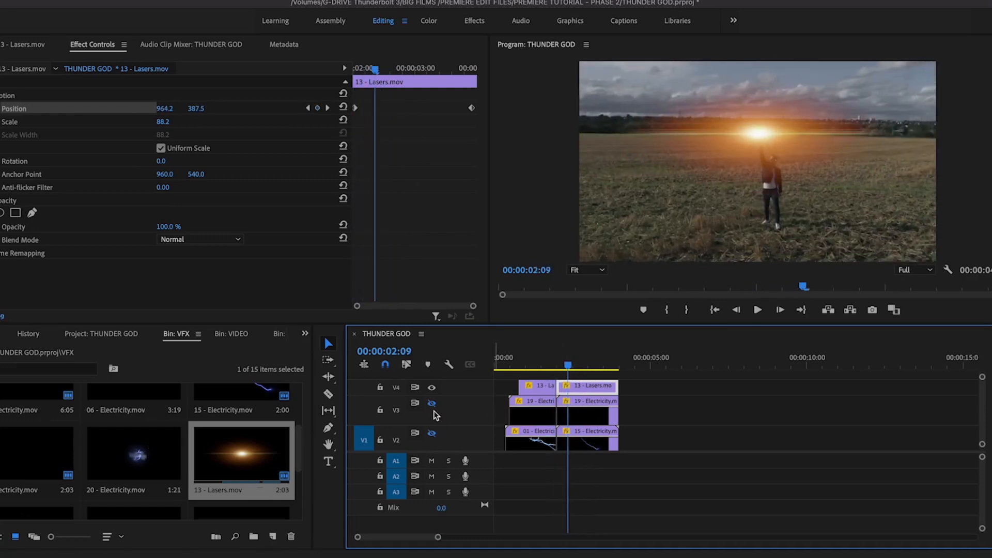
{"action": "left_click", "coordinate": [432, 433]}
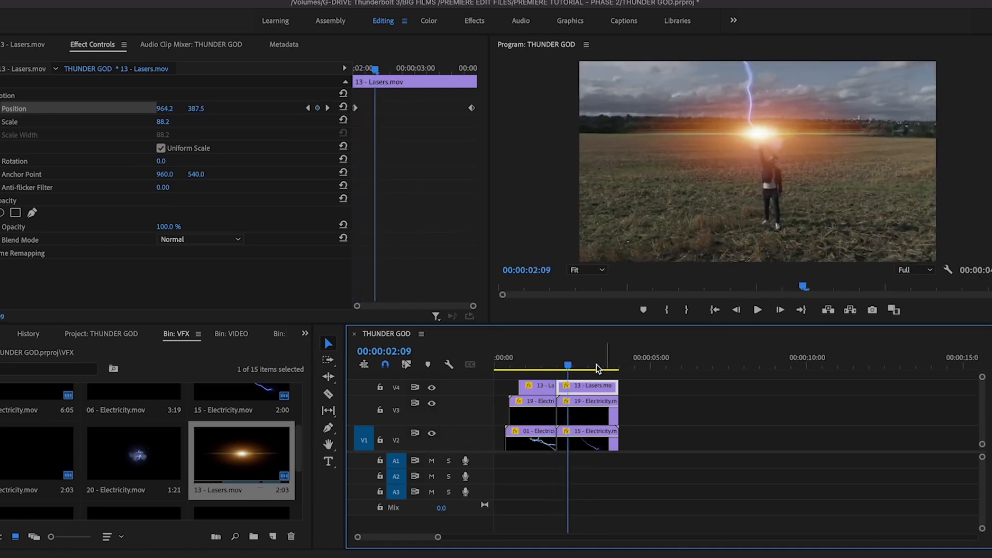
Set the blend mode of the V4 13 - Lasers.mov clip over the second shot to Screen and review the result
{"action": "left_click_drag", "start_coordinate": [569, 368], "coordinate": [575, 369]}
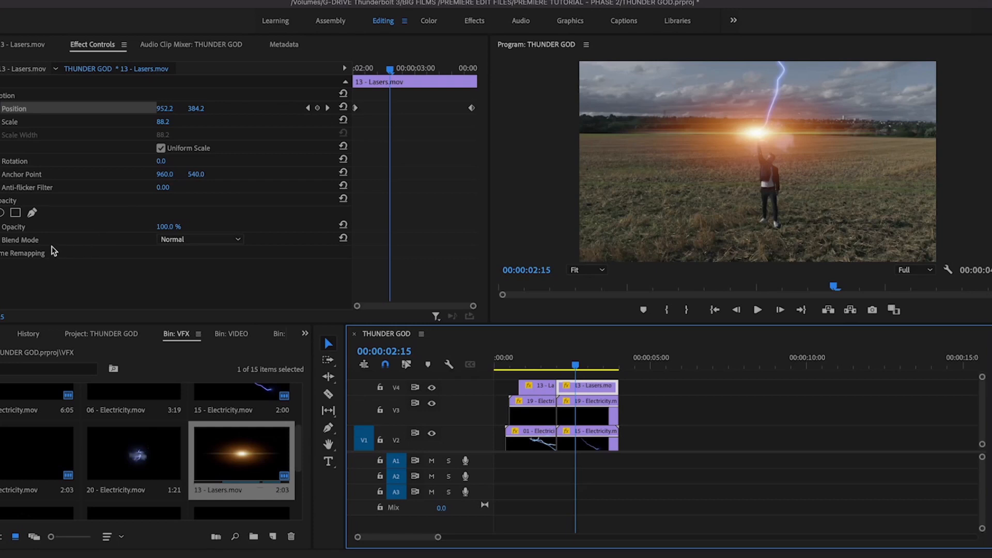
{"action": "left_click", "coordinate": [184, 242]}
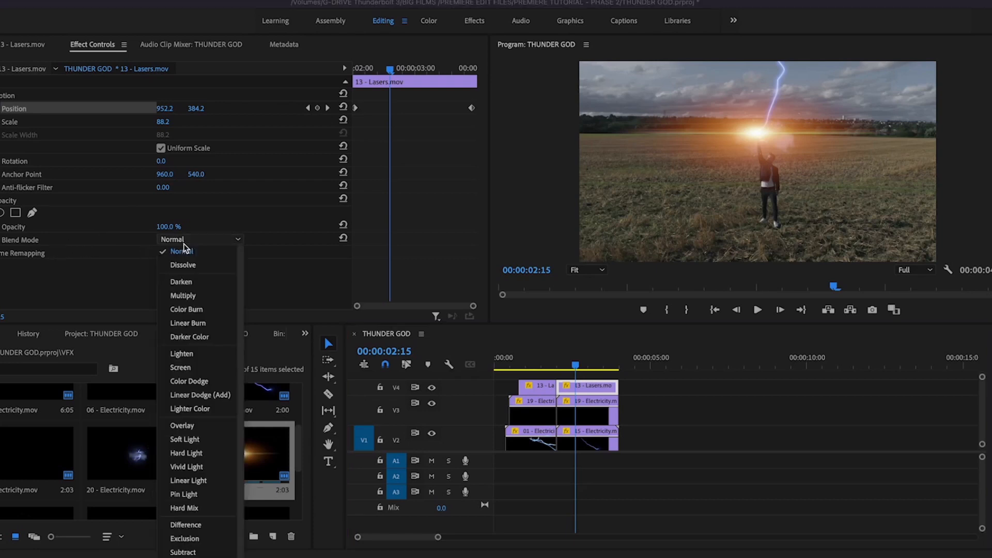
{"action": "left_click", "coordinate": [194, 378]}
{"action": "mouse_move", "coordinate": [576, 365]}
{"action": "left_mouse_down"}
{"action": "mouse_move", "coordinate": [544, 366]}
{"action": "mouse_move", "coordinate": [596, 365]}
{"action": "mouse_move", "coordinate": [585, 366]}
{"action": "left_mouse_up"}
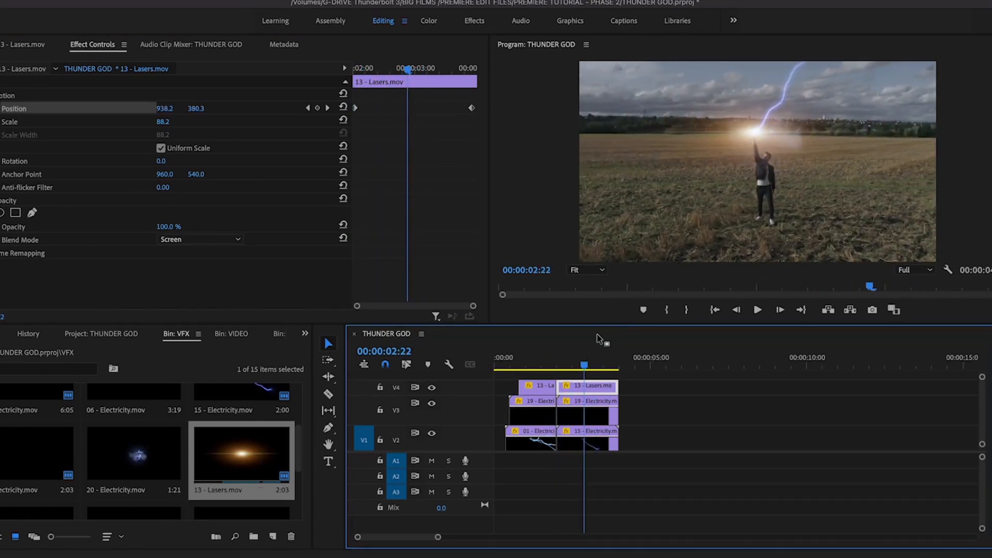
{"action": "mouse_move", "coordinate": [589, 366]}
{"action": "left_mouse_down"}
{"action": "mouse_move", "coordinate": [617, 365]}
{"action": "mouse_move", "coordinate": [542, 359]}
{"action": "mouse_move", "coordinate": [580, 362]}
{"action": "left_mouse_up"}
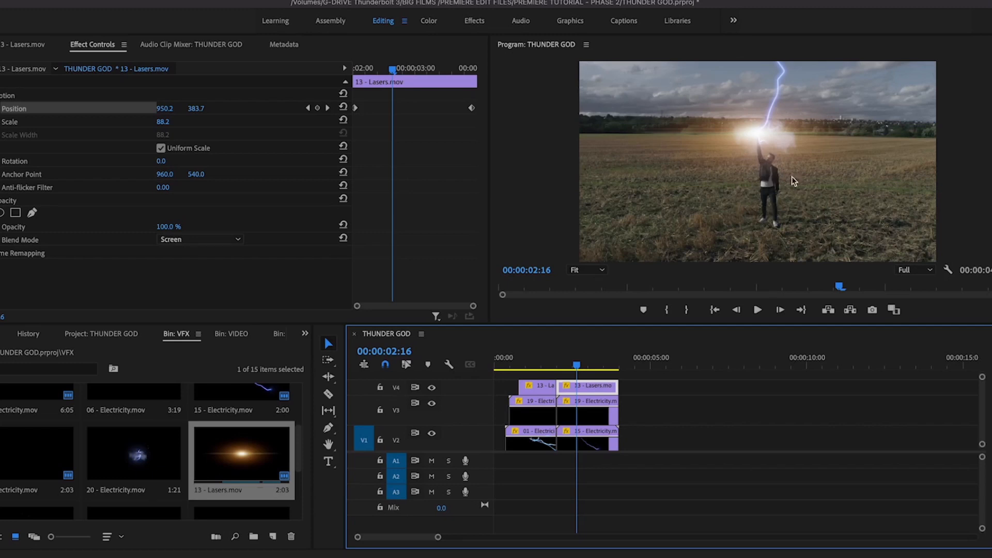
Place 04 - Electricity.mov on a new track V5 above the second shot and trim its end to the shot's end
{"action": "mouse_move", "coordinate": [299, 433]}
{"action": "left_mouse_down"}
{"action": "mouse_move", "coordinate": [305, 390]}
{"action": "mouse_move", "coordinate": [307, 421]}
{"action": "left_mouse_up"}
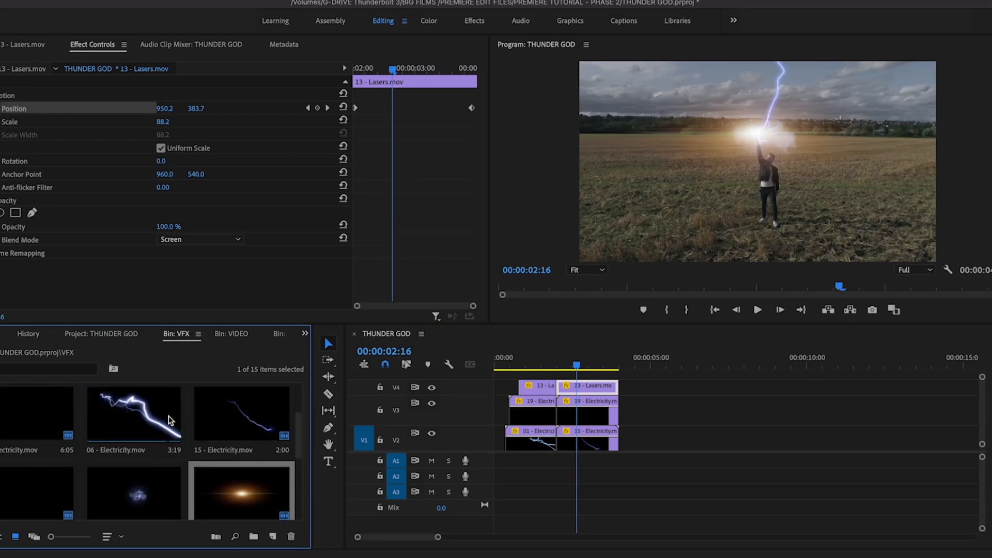
{"action": "scroll", "coordinate": [134, 416], "scroll_direction": "up", "scroll_amount": 2}
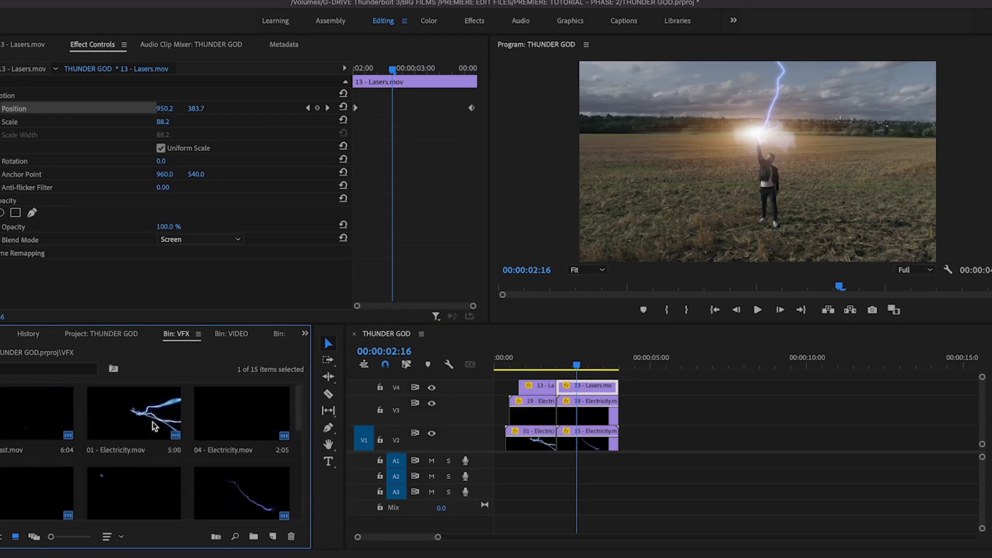
{"action": "double_click", "coordinate": [247, 422]}
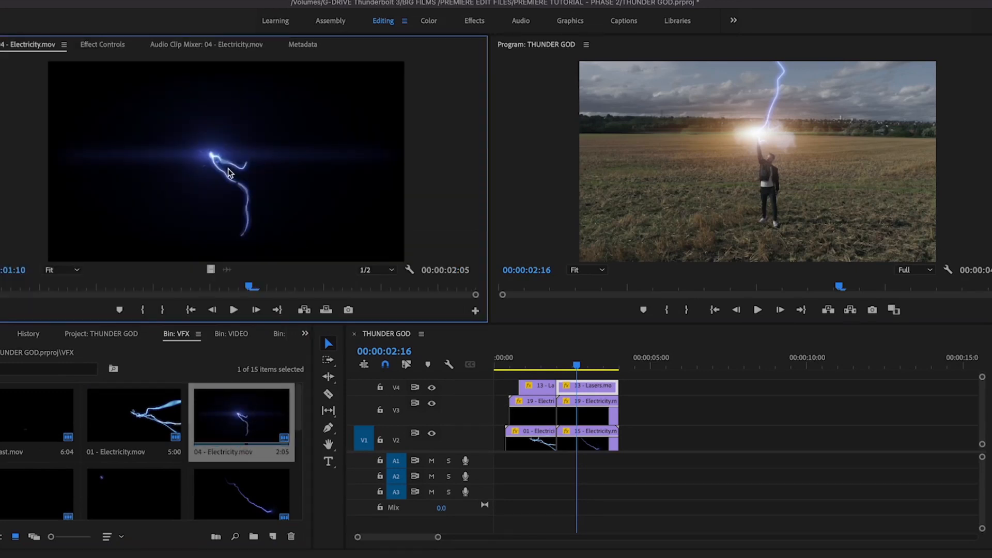
{"action": "left_click_drag", "start_coordinate": [222, 174], "coordinate": [563, 377]}
{"action": "scroll", "coordinate": [611, 381], "scroll_direction": "up", "scroll_amount": 3}
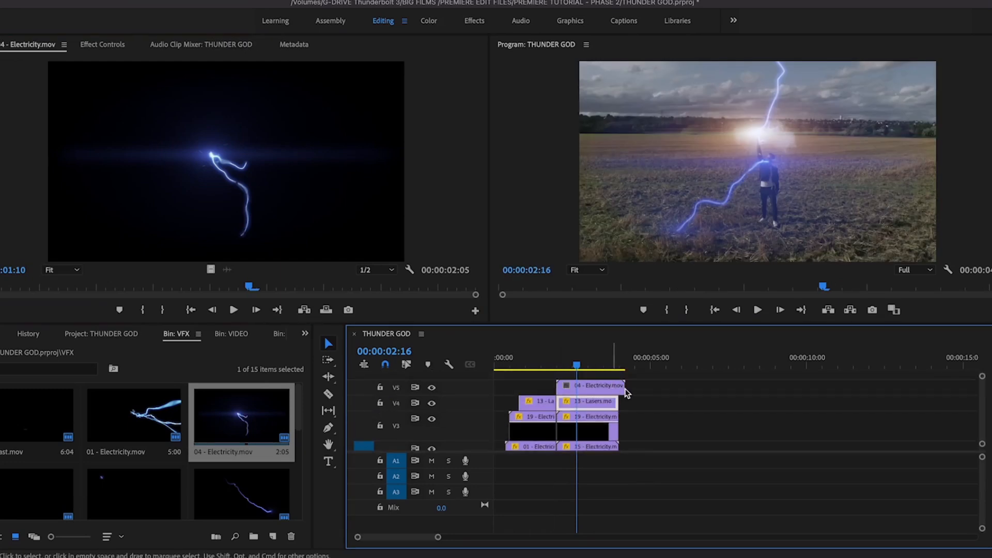
{"action": "left_click_drag", "start_coordinate": [625, 393], "coordinate": [619, 394]}
Scale the V5 04 - Electricity.mov clip to 64 at 00:00:03:03
{"action": "left_click_drag", "start_coordinate": [578, 367], "coordinate": [592, 365]}
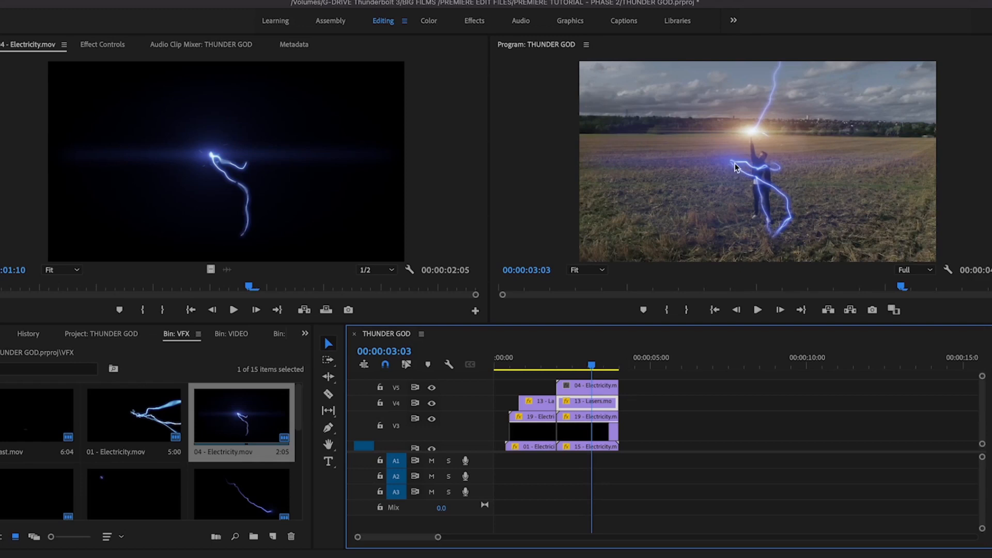
{"action": "left_click", "coordinate": [589, 388]}
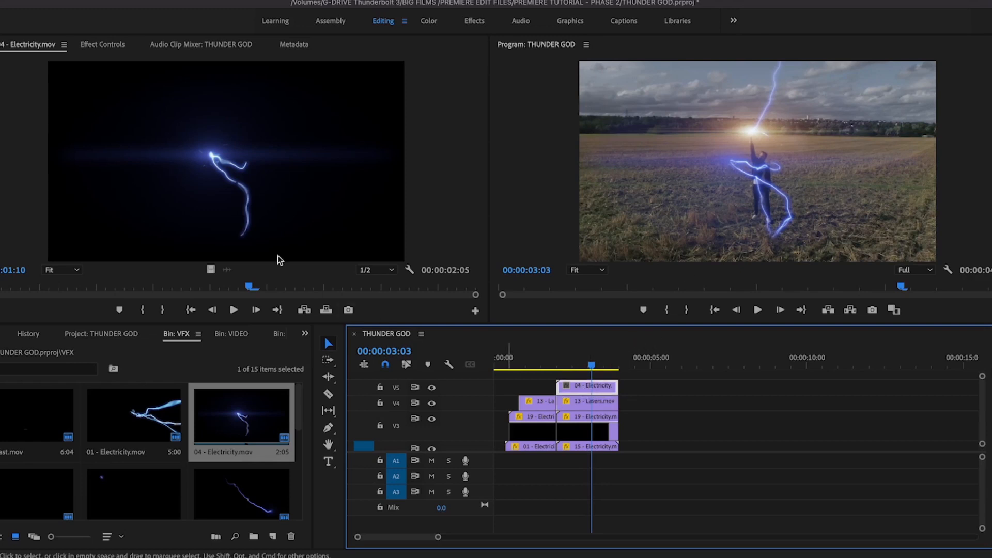
{"action": "left_click", "coordinate": [96, 47]}
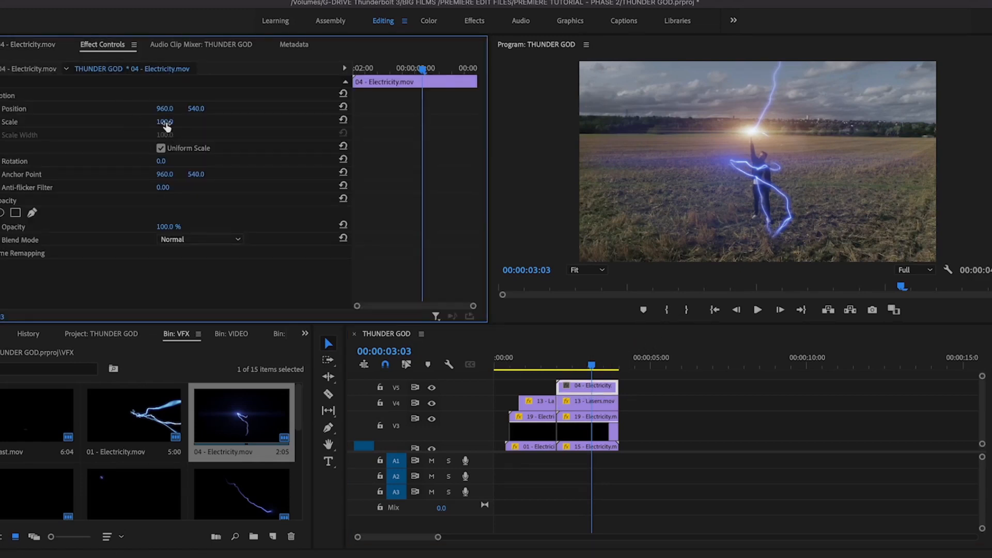
{"action": "left_click_drag", "start_coordinate": [165, 122], "coordinate": [145, 121]}
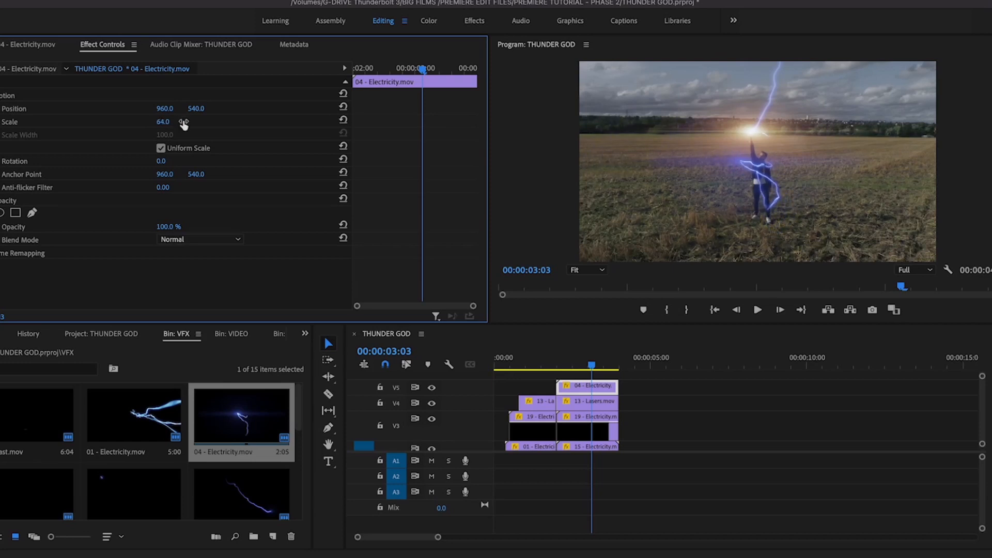
Move the V5 electricity onto the man's body at about 976.8, 556.8 and rotate it about -6.7°
{"action": "left_click", "coordinate": [681, 236]}
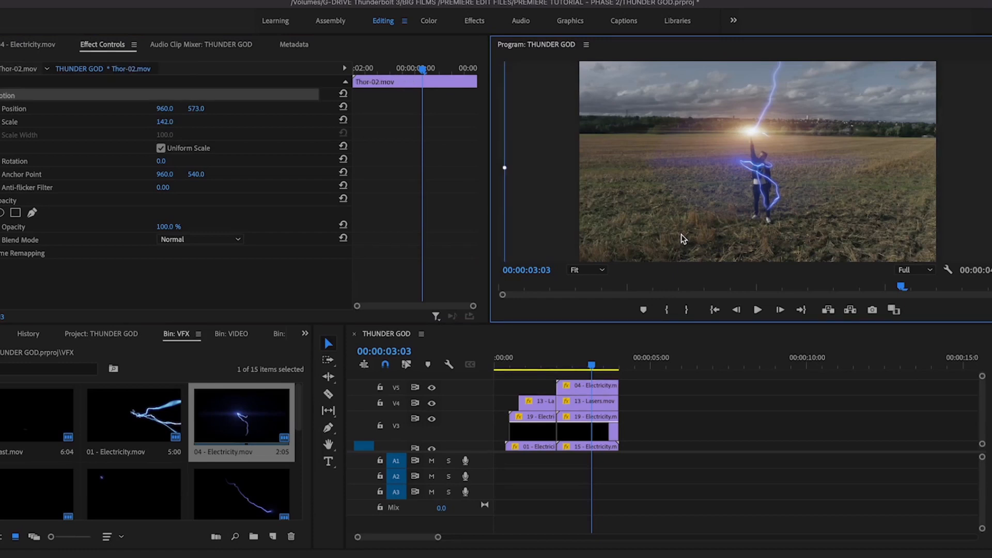
{"action": "double_click", "coordinate": [681, 234]}
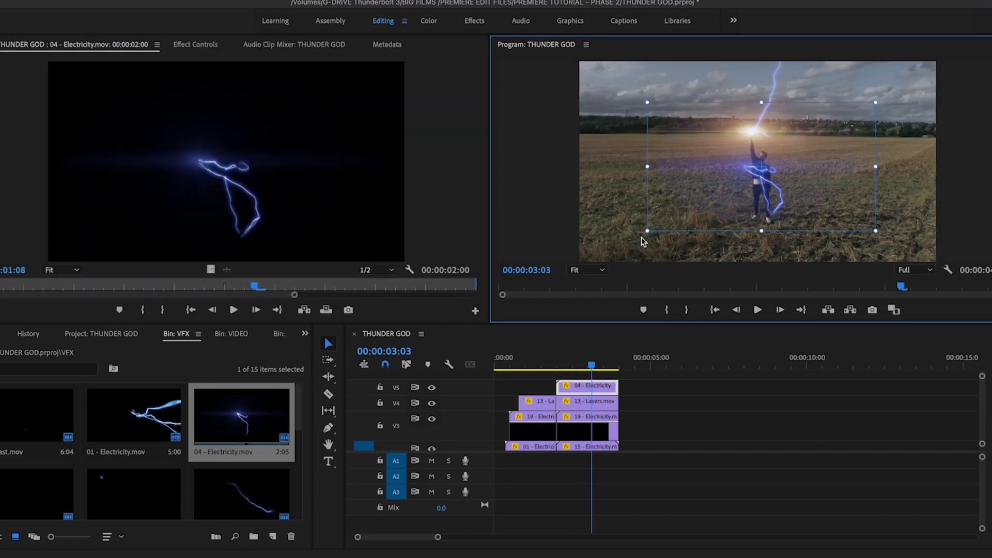
{"action": "mouse_move", "coordinate": [646, 233]}
{"action": "left_mouse_down"}
{"action": "mouse_move", "coordinate": [648, 244]}
{"action": "mouse_move", "coordinate": [669, 232]}
{"action": "mouse_move", "coordinate": [655, 244]}
{"action": "left_mouse_up"}
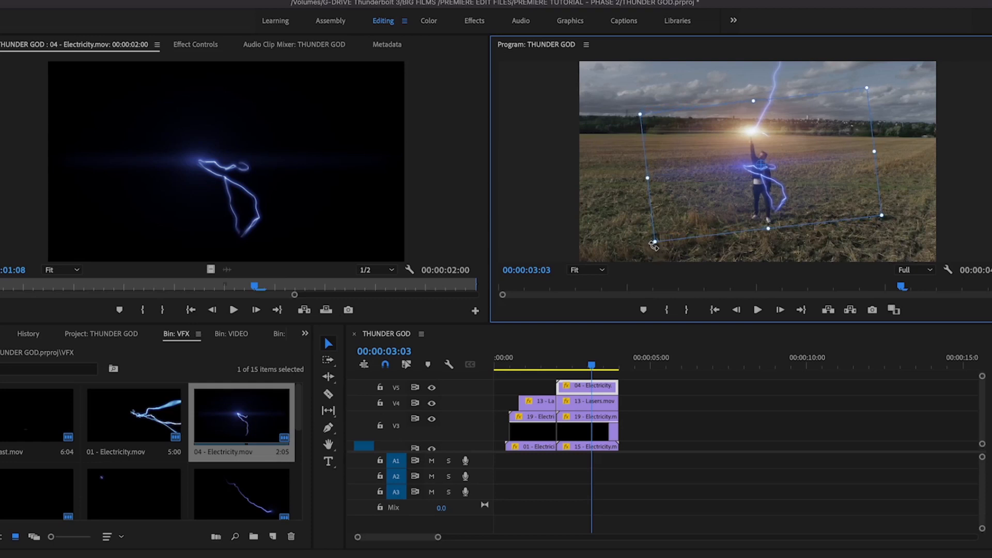
{"action": "left_click", "coordinate": [589, 367]}
{"action": "mouse_move", "coordinate": [589, 367]}
{"action": "left_mouse_down"}
{"action": "mouse_move", "coordinate": [580, 367]}
{"action": "mouse_move", "coordinate": [604, 367]}
{"action": "mouse_move", "coordinate": [592, 367]}
{"action": "left_mouse_up"}
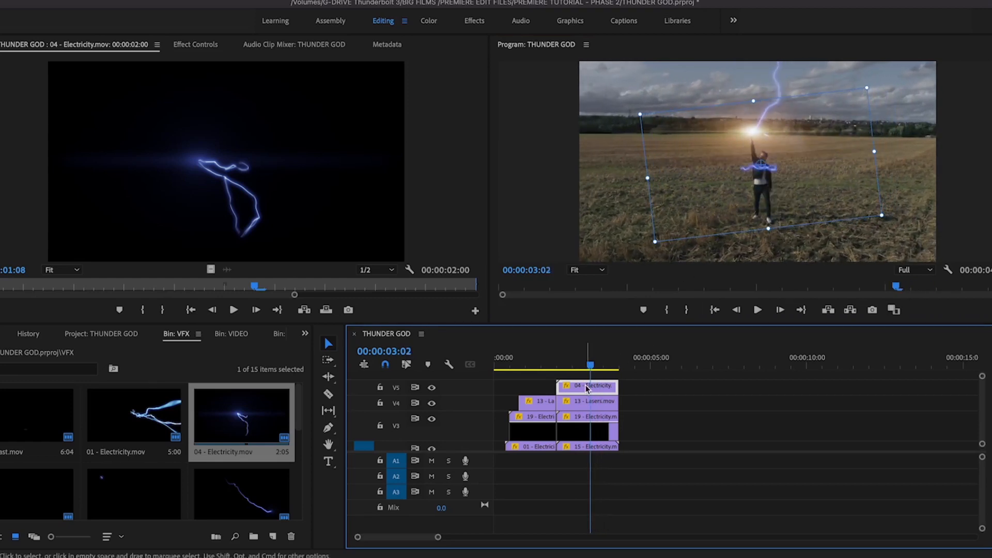
Set the blend mode of the V5 04 - Electricity.mov clip to Screen and review it at 00:00:03:03
{"action": "left_click", "coordinate": [187, 47]}
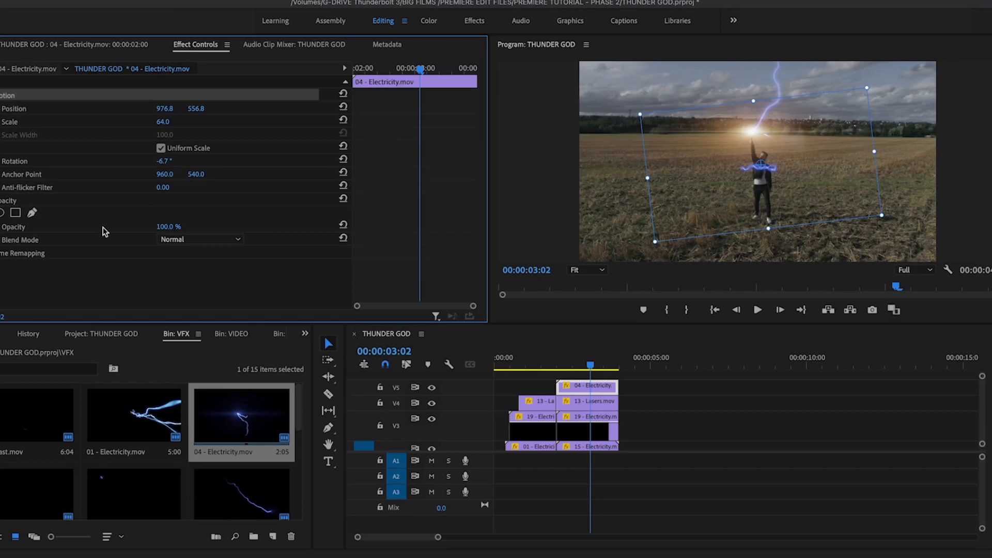
{"action": "left_click", "coordinate": [185, 241]}
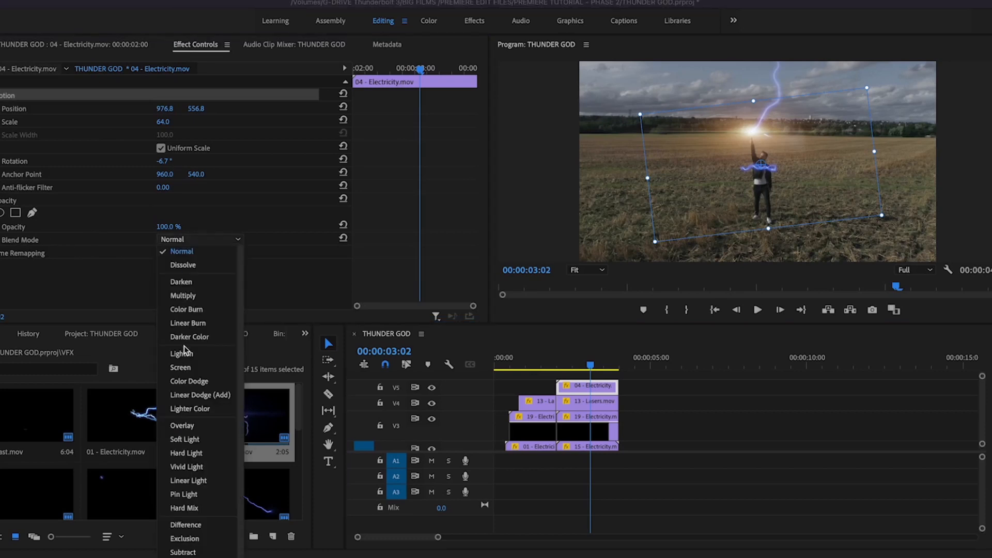
{"action": "left_click", "coordinate": [201, 368]}
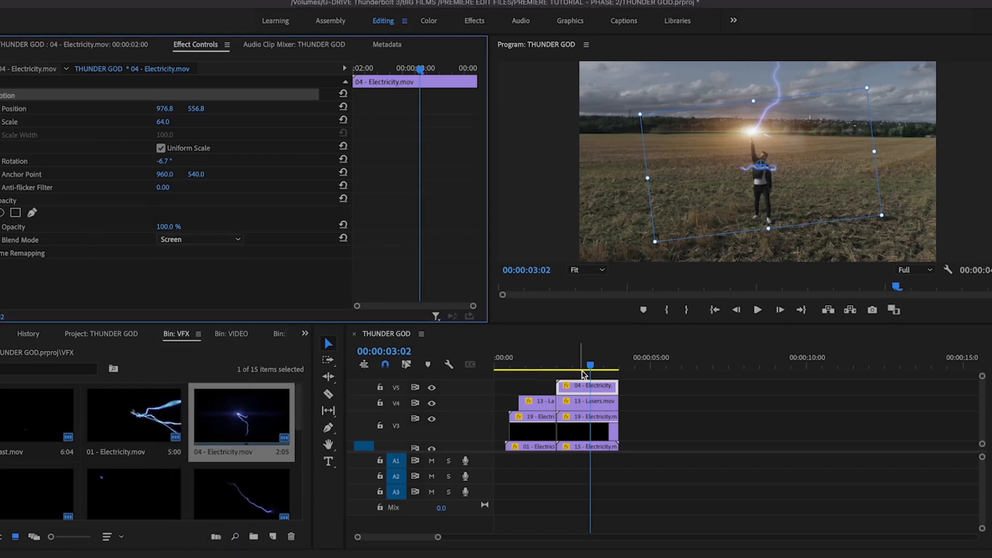
{"action": "mouse_move", "coordinate": [592, 366]}
{"action": "left_mouse_down"}
{"action": "mouse_move", "coordinate": [576, 367]}
{"action": "mouse_move", "coordinate": [592, 366]}
{"action": "left_mouse_up"}
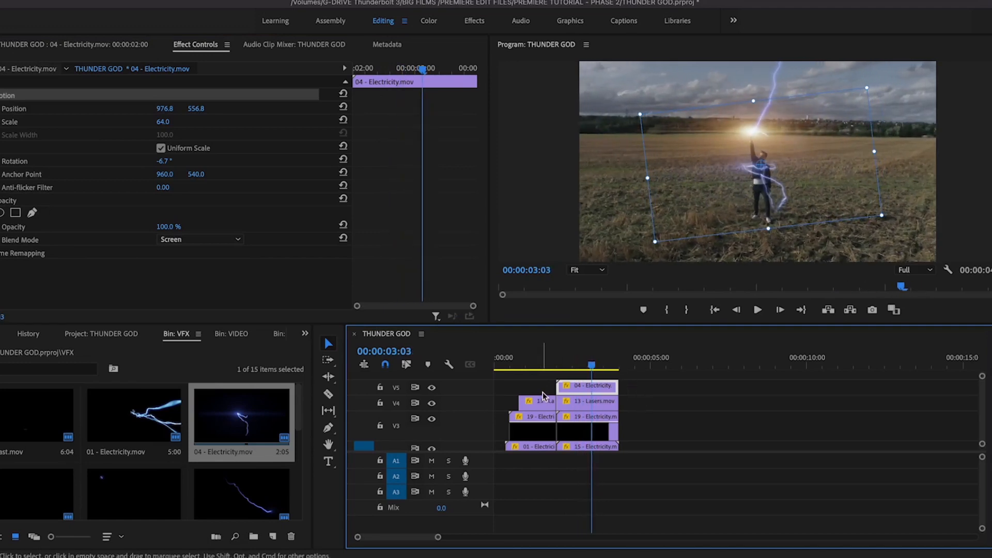
{"action": "left_click", "coordinate": [645, 389]}
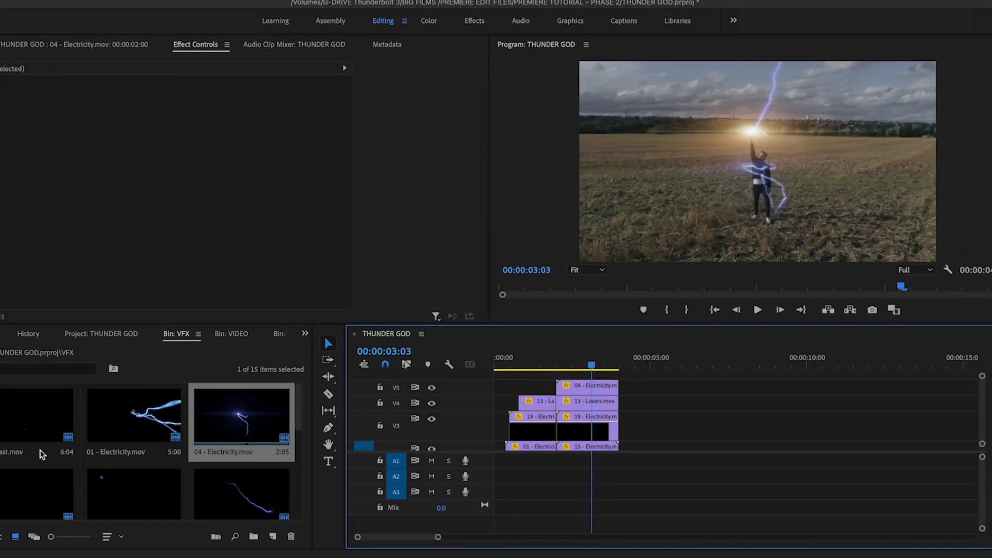
Preview 05 - Electricity.mov and place it on a new track V6 above the second shot, ending it with the shot
{"action": "left_click_drag", "start_coordinate": [299, 421], "coordinate": [295, 446]}
{"action": "double_click", "coordinate": [42, 406]}
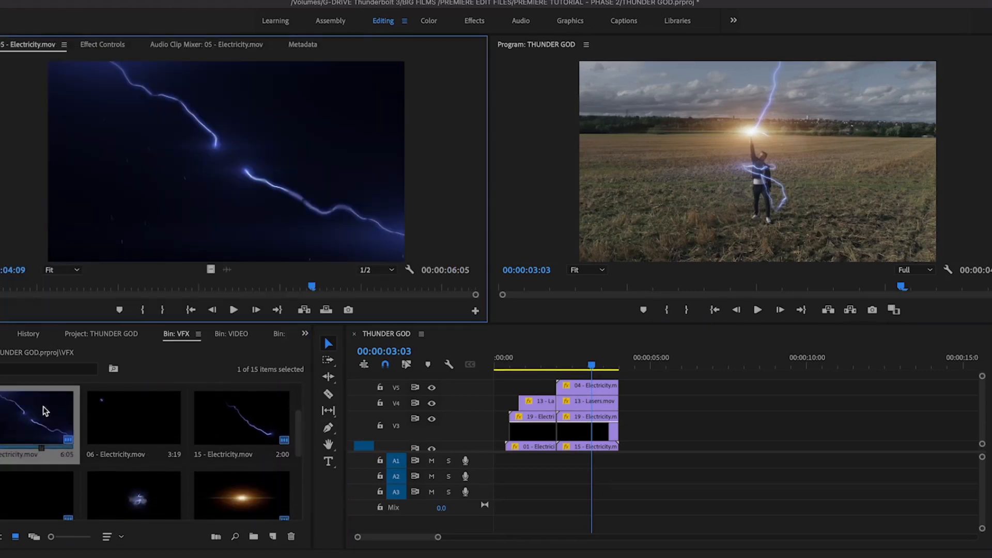
{"action": "left_click_drag", "start_coordinate": [313, 290], "coordinate": [170, 292]}
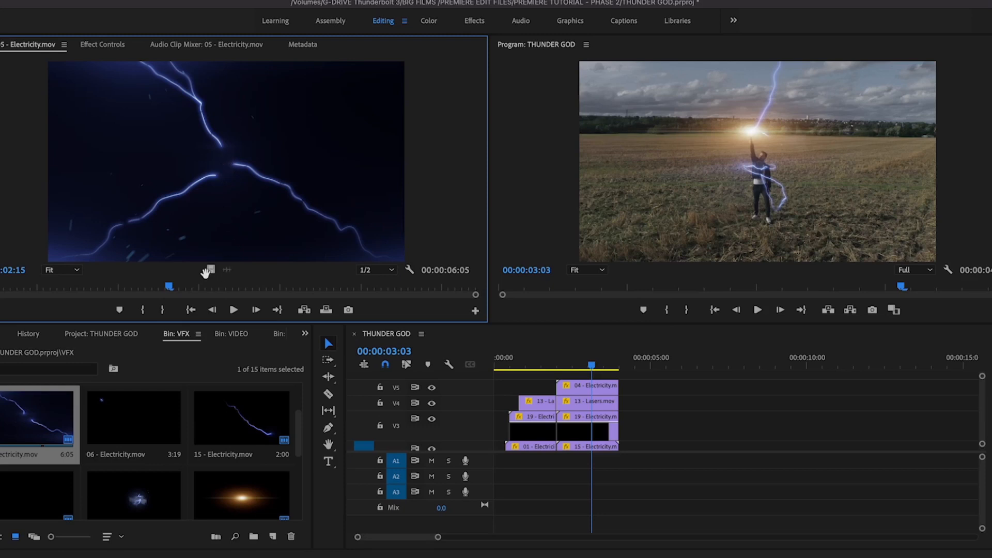
{"action": "left_click_drag", "start_coordinate": [209, 271], "coordinate": [564, 382]}
{"action": "left_click_drag", "start_coordinate": [742, 388], "coordinate": [568, 367]}
Move the V6 05 - Electricity.mov bolts onto the man's body and scale the clip up slightly past the frame's sides
{"action": "left_click", "coordinate": [582, 388]}
{"action": "left_click", "coordinate": [722, 214]}
{"action": "left_click_drag", "start_coordinate": [724, 212], "coordinate": [730, 220]}
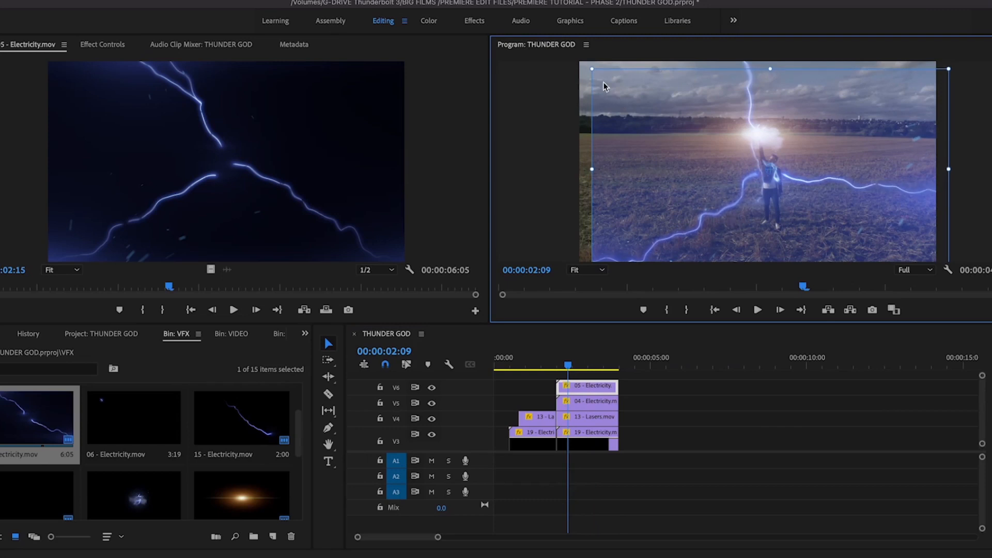
{"action": "left_click_drag", "start_coordinate": [590, 67], "coordinate": [570, 62]}
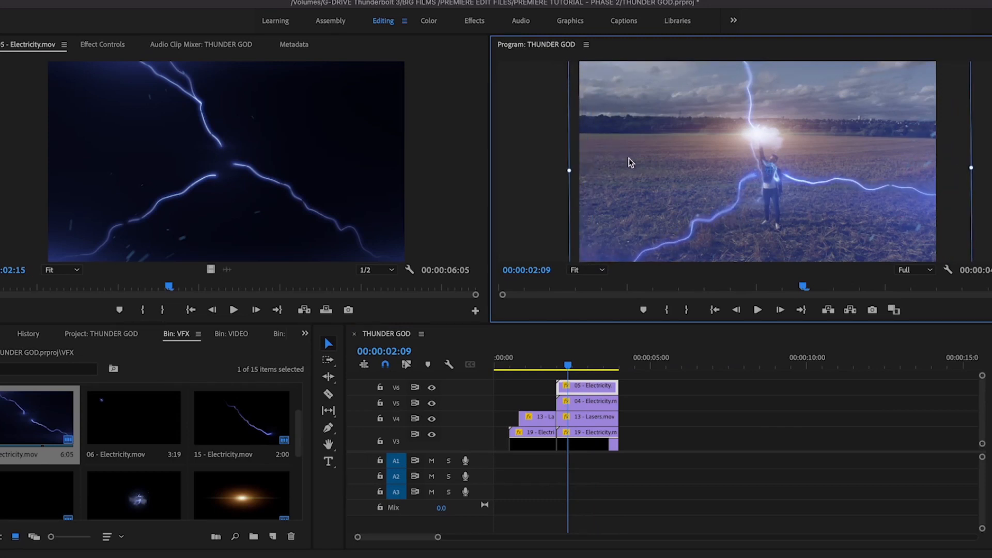
{"action": "left_click", "coordinate": [570, 365]}
{"action": "mouse_move", "coordinate": [570, 365]}
{"action": "left_mouse_down"}
{"action": "mouse_move", "coordinate": [595, 365]}
{"action": "mouse_move", "coordinate": [558, 365]}
{"action": "mouse_move", "coordinate": [566, 366]}
{"action": "left_mouse_up"}
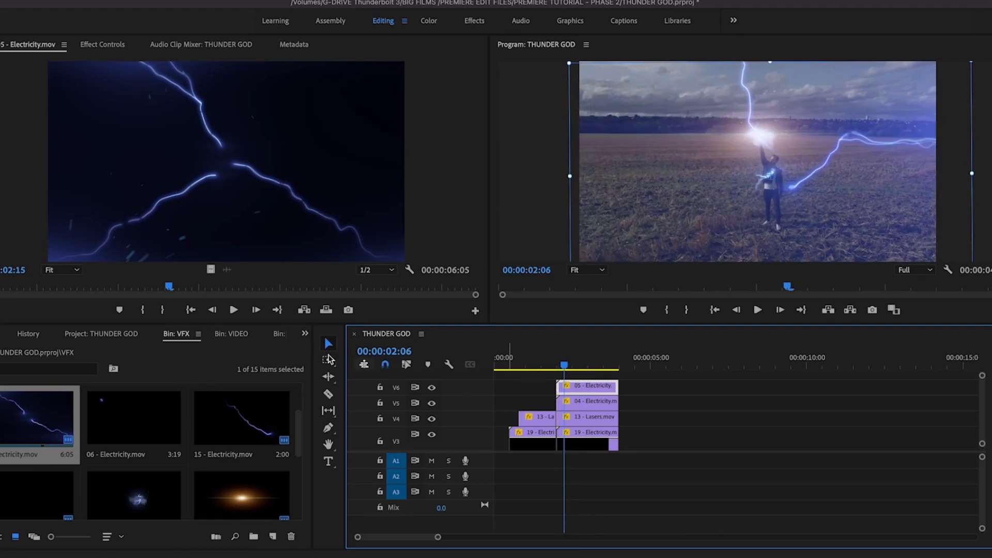
Set the blend mode of the V6 05 - Electricity.mov clip to Screen and review the second shot up to 00:00:02:23 and at 00:00:02:16
{"action": "left_click", "coordinate": [106, 45]}
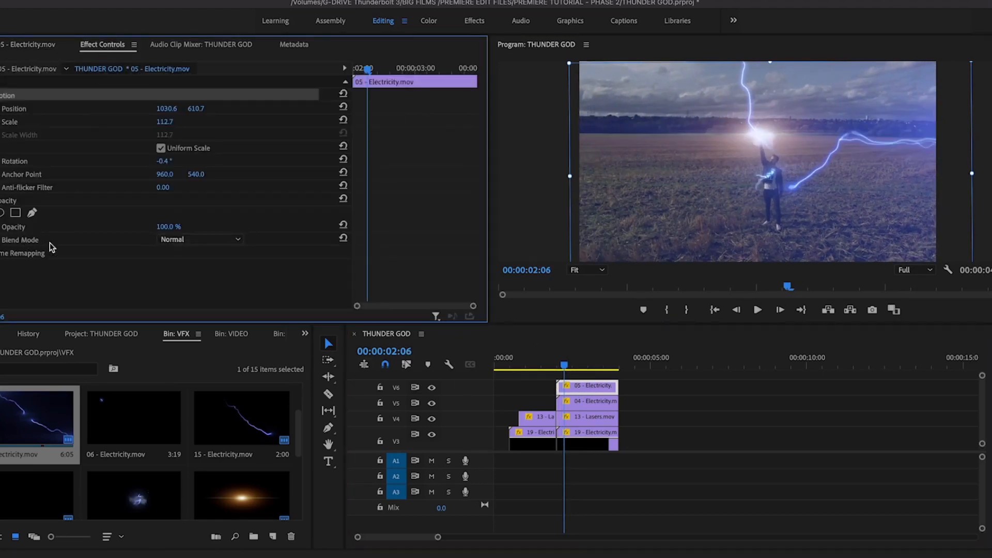
{"action": "left_click", "coordinate": [177, 240]}
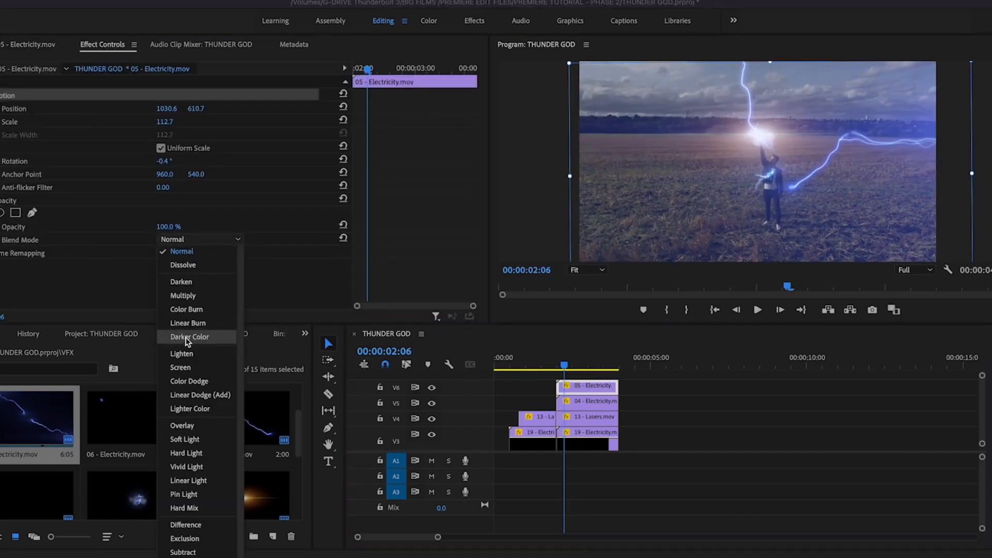
{"action": "left_click", "coordinate": [181, 368]}
{"action": "left_click", "coordinate": [565, 366]}
{"action": "left_click_drag", "start_coordinate": [566, 366], "coordinate": [586, 377]}
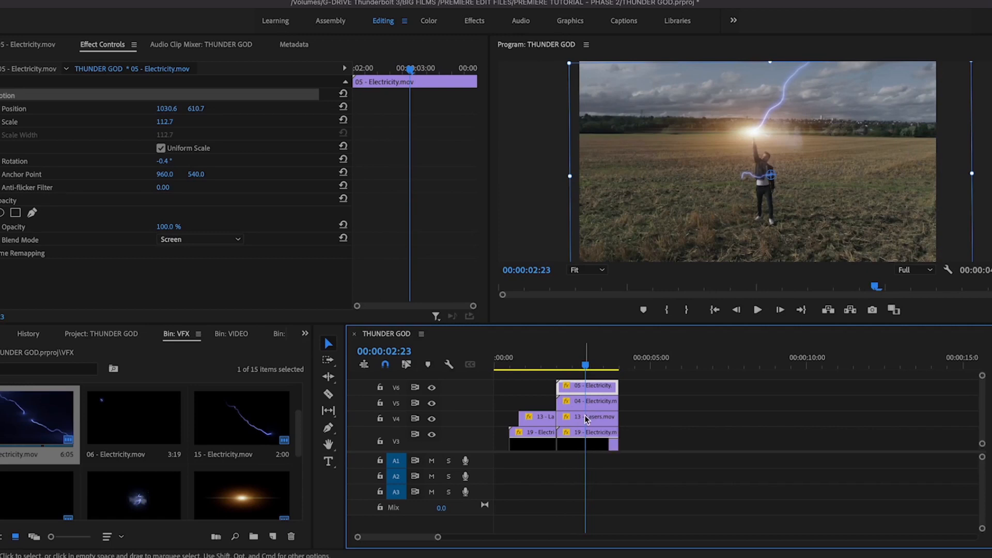
{"action": "left_click", "coordinate": [641, 387]}
{"action": "left_click", "coordinate": [582, 366]}
{"action": "left_click_drag", "start_coordinate": [580, 367], "coordinate": [577, 367]}
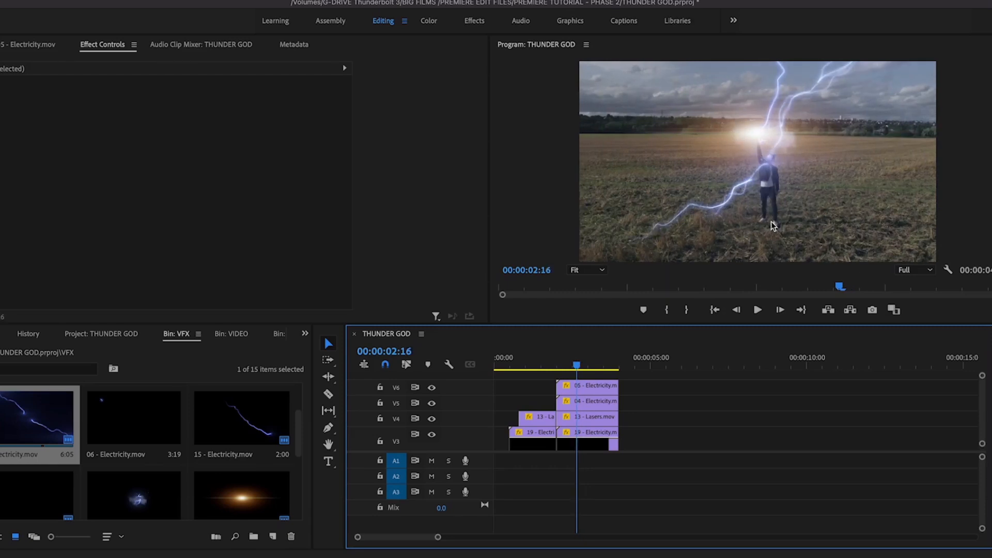
Preview 11 - Blast.mov and place it on a new track V7 above the second shot, trimming it to end with the shot
{"action": "left_click_drag", "start_coordinate": [298, 420], "coordinate": [299, 390]}
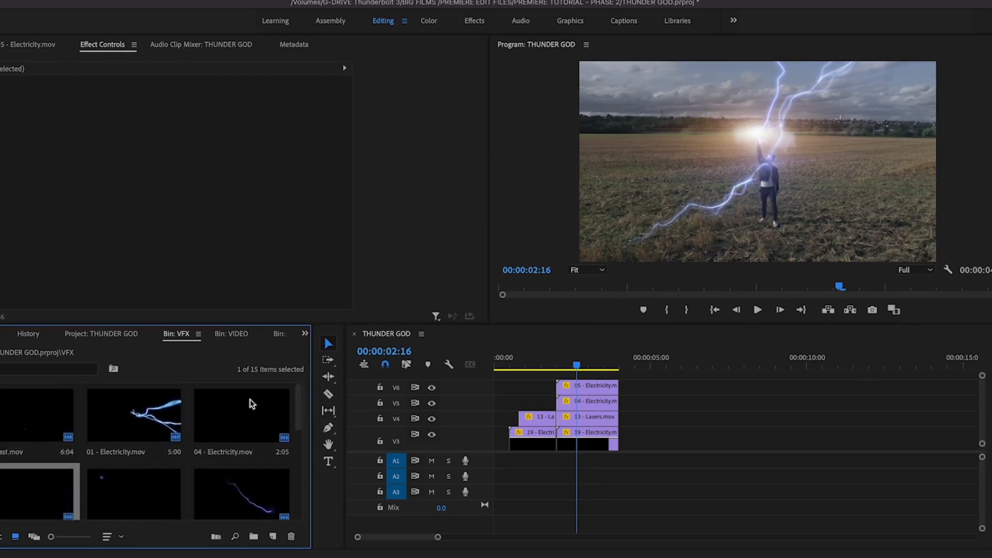
{"action": "double_click", "coordinate": [35, 411]}
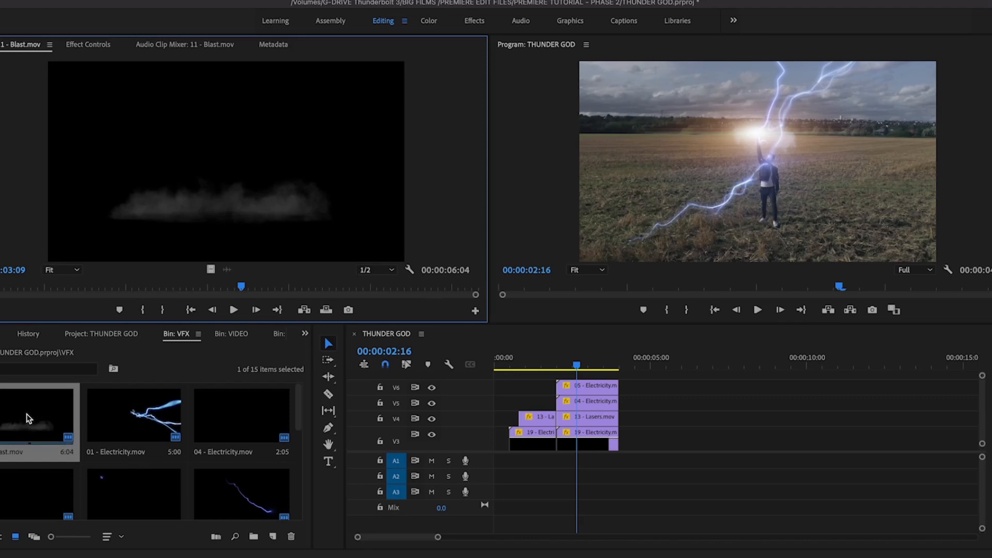
{"action": "left_click_drag", "start_coordinate": [233, 288], "coordinate": [265, 288]}
{"action": "left_click_drag", "start_coordinate": [265, 288], "coordinate": [248, 300]}
{"action": "left_click_drag", "start_coordinate": [211, 270], "coordinate": [569, 380]}
{"action": "scroll", "coordinate": [630, 399], "scroll_direction": "up", "scroll_amount": 3}
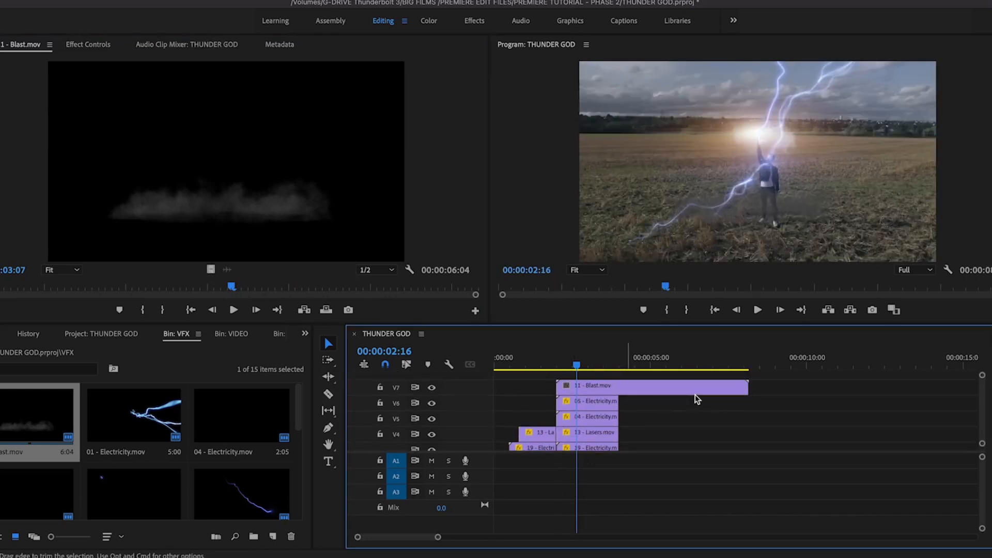
{"action": "left_click_drag", "start_coordinate": [747, 388], "coordinate": [571, 365]}
Move the V7 11 - Blast.mov dust to the man's feet at about 1050.8, 620.7 and set its blend mode to Screen
{"action": "left_click", "coordinate": [703, 234]}
{"action": "left_click_drag", "start_coordinate": [716, 246], "coordinate": [720, 240]}
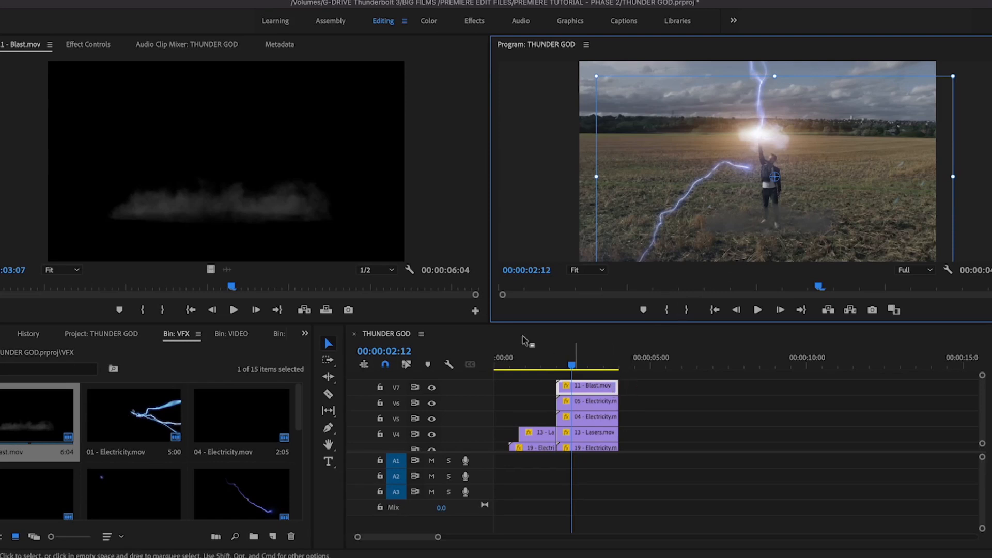
{"action": "left_click", "coordinate": [84, 46]}
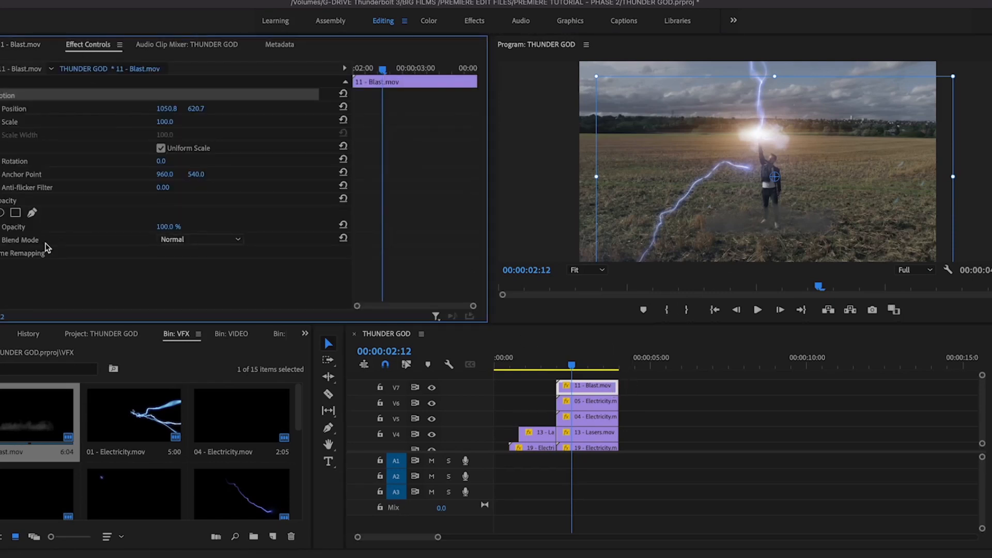
{"action": "left_click", "coordinate": [181, 240]}
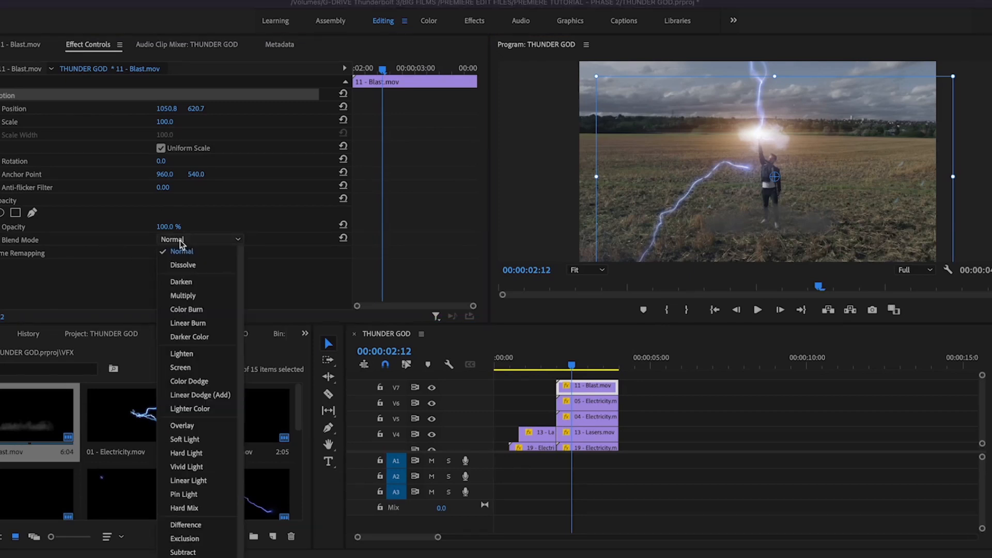
{"action": "left_click", "coordinate": [180, 368]}
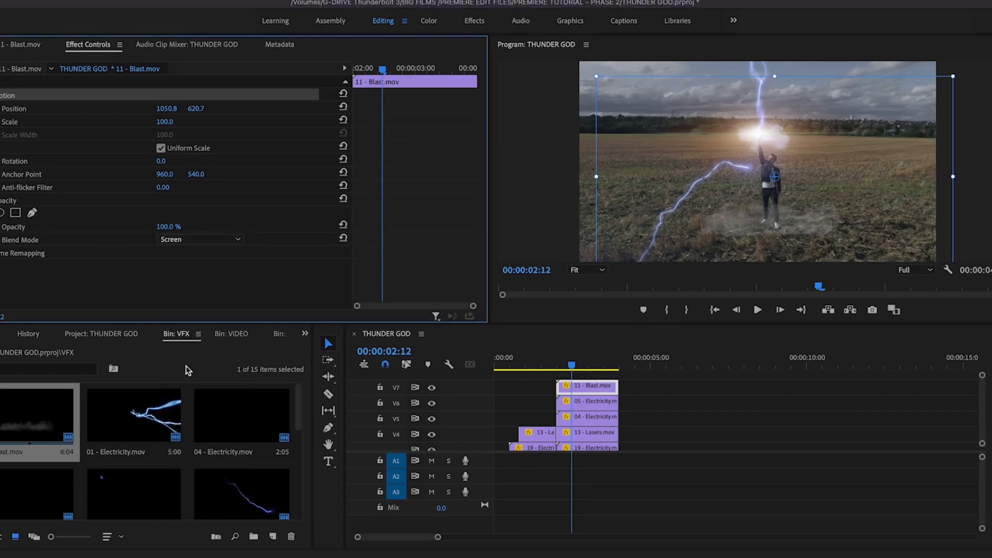
{"action": "left_click_drag", "start_coordinate": [571, 372], "coordinate": [617, 367]}
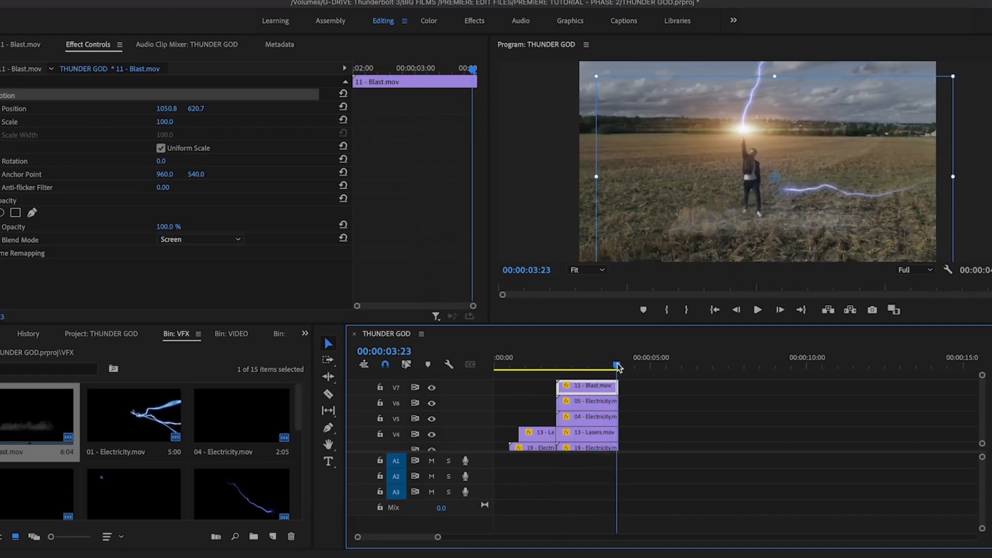
{"action": "left_click", "coordinate": [638, 395]}
{"action": "left_click_drag", "start_coordinate": [616, 366], "coordinate": [590, 361]}
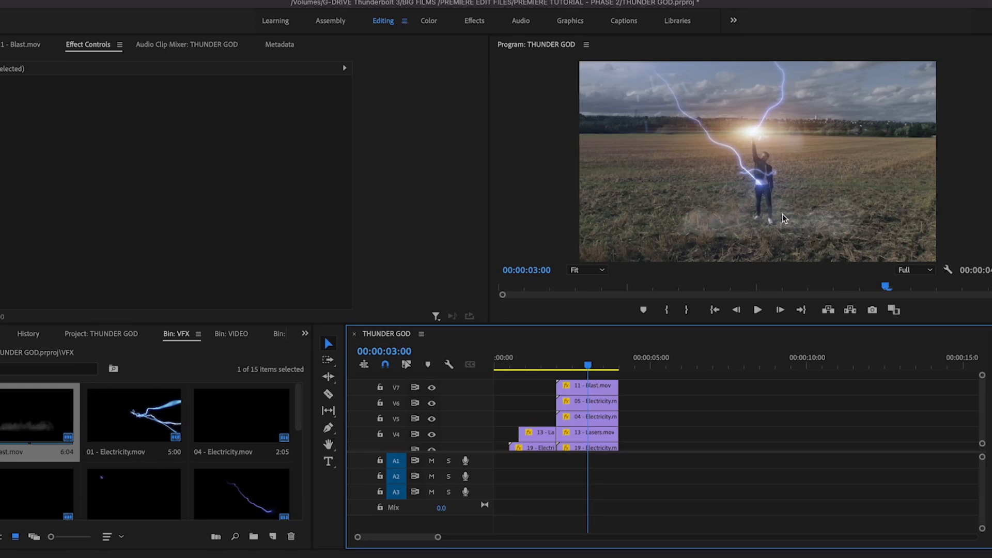
Preview 15 - Large Scale.mov and place it on a new track V8 above the second shot, ending it with the shot
{"action": "left_click_drag", "start_coordinate": [297, 410], "coordinate": [290, 477]}
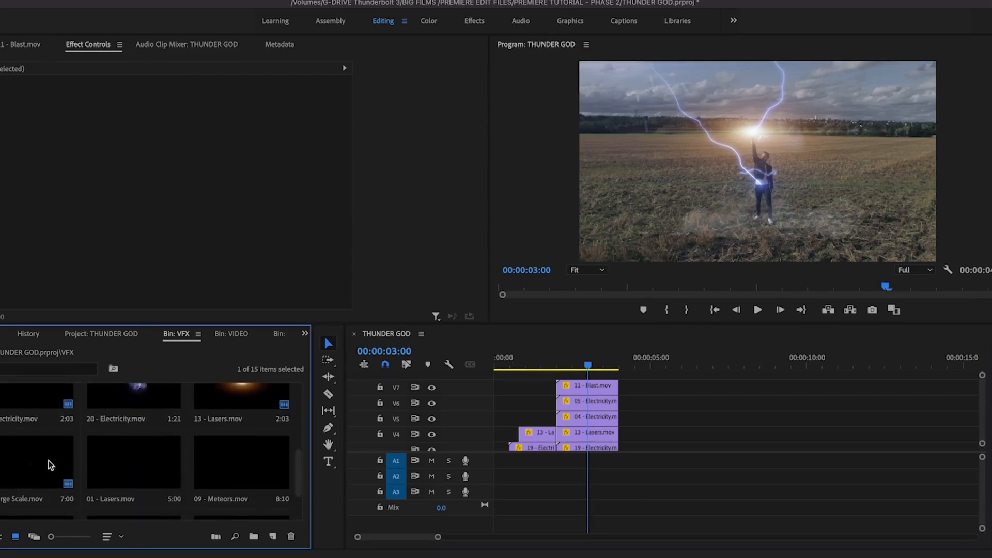
{"action": "double_click", "coordinate": [45, 460]}
{"action": "left_click_drag", "start_coordinate": [155, 286], "coordinate": [58, 290]}
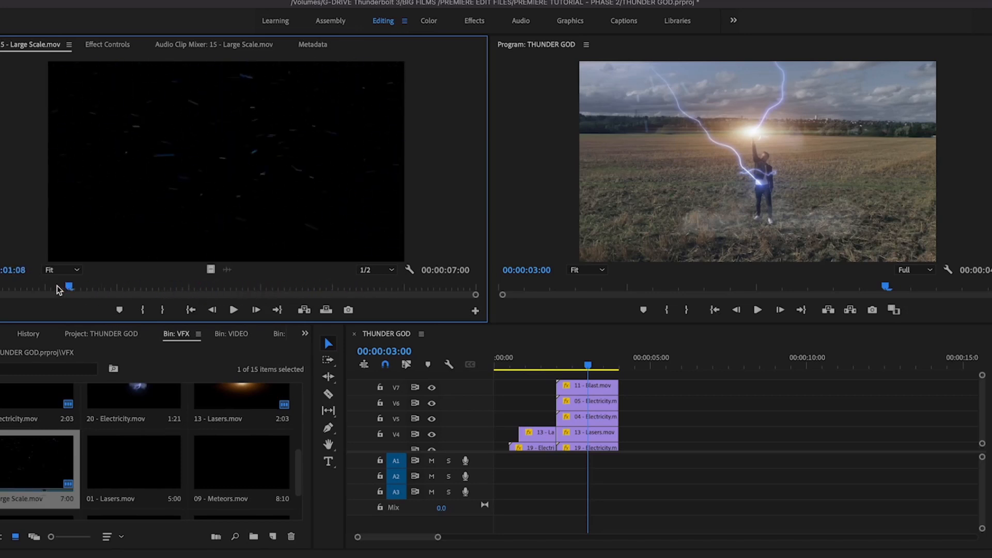
{"action": "left_click_drag", "start_coordinate": [35, 289], "coordinate": [202, 288]}
{"action": "left_click_drag", "start_coordinate": [452, 358], "coordinate": [587, 365]}
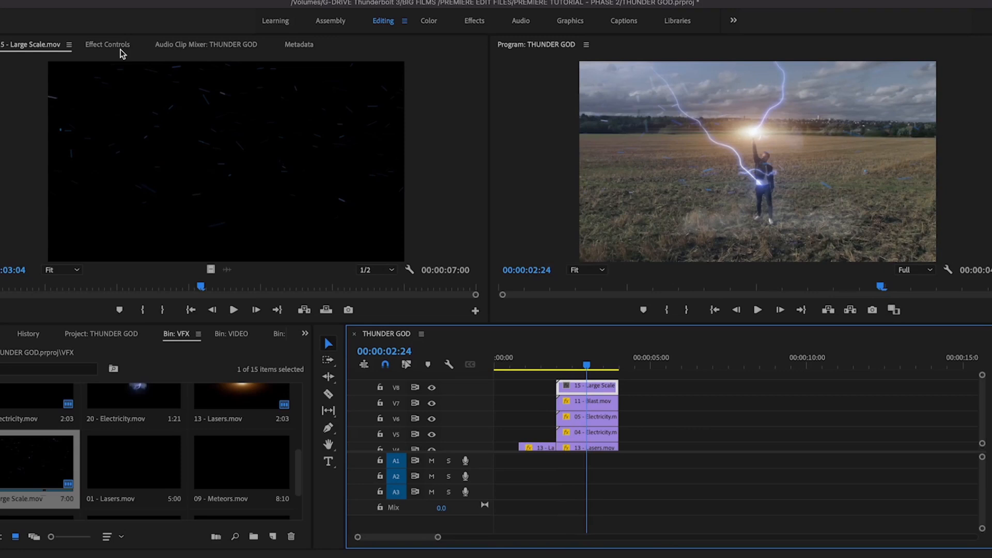
Set the blend mode of the V8 15 - Large Scale.mov clip to Screen and review the shot up to 00:00:03:13
{"action": "left_click", "coordinate": [109, 45]}
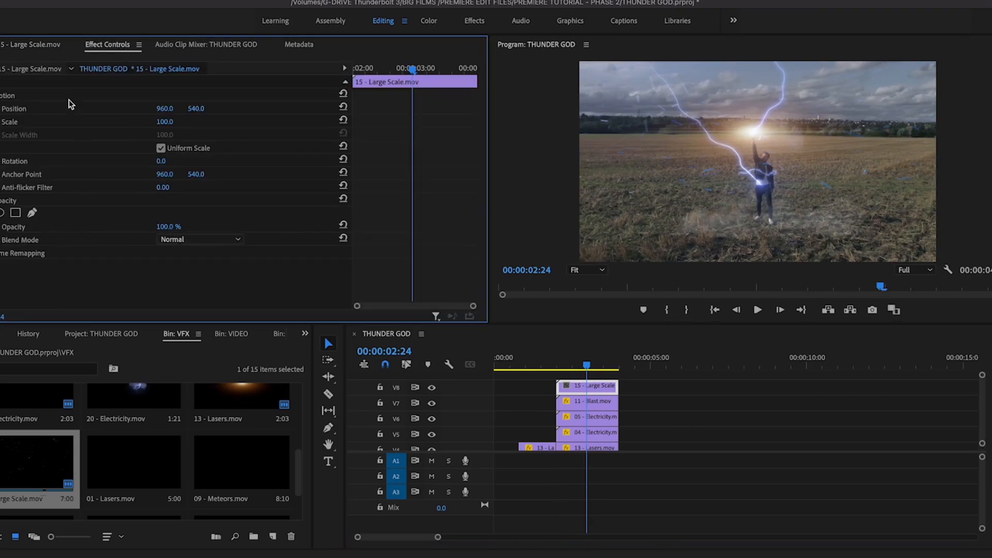
{"action": "left_click", "coordinate": [172, 241]}
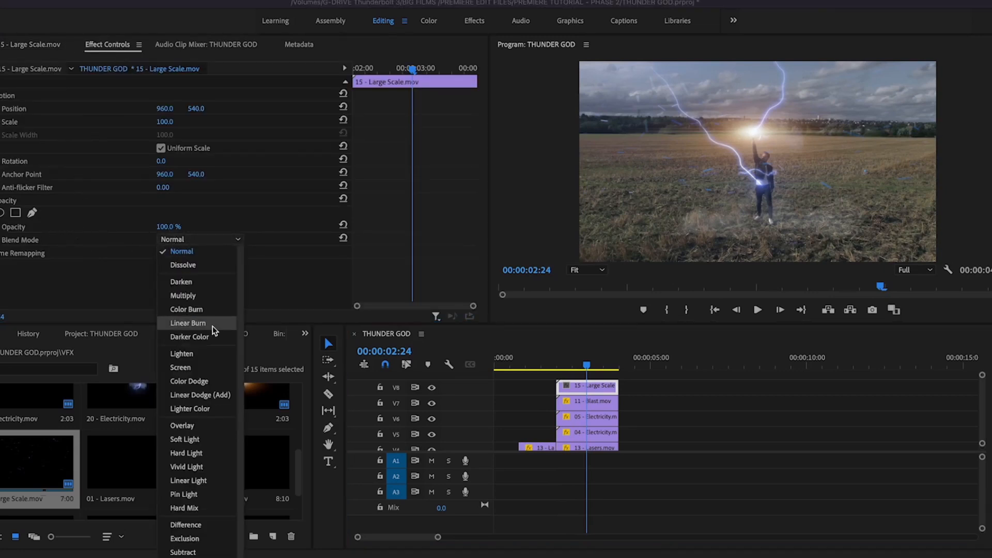
{"action": "left_click", "coordinate": [206, 365]}
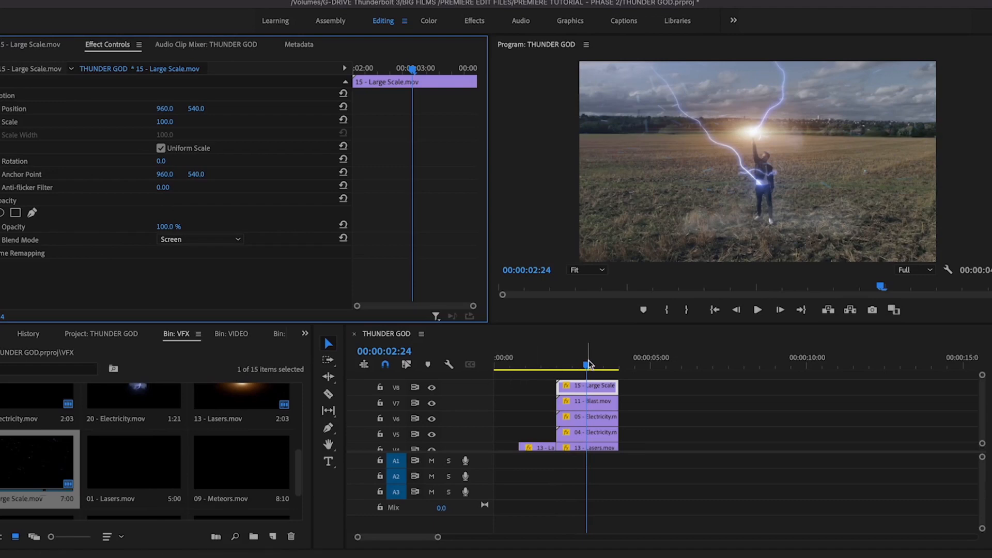
{"action": "mouse_move", "coordinate": [587, 366]}
{"action": "left_mouse_down"}
{"action": "mouse_move", "coordinate": [536, 365]}
{"action": "mouse_move", "coordinate": [615, 356]}
{"action": "mouse_move", "coordinate": [559, 362]}
{"action": "mouse_move", "coordinate": [615, 356]}
{"action": "mouse_move", "coordinate": [596, 359]}
{"action": "left_mouse_up"}
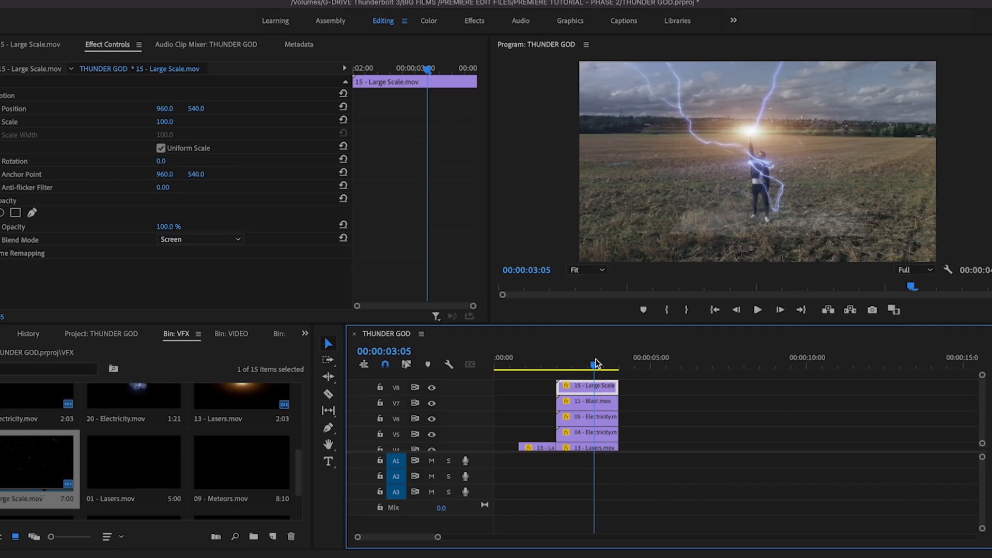
{"action": "mouse_move", "coordinate": [593, 368]}
{"action": "left_mouse_down"}
{"action": "mouse_move", "coordinate": [560, 368]}
{"action": "mouse_move", "coordinate": [605, 367]}
{"action": "mouse_move", "coordinate": [538, 366]}
{"action": "mouse_move", "coordinate": [604, 364]}
{"action": "left_mouse_up"}
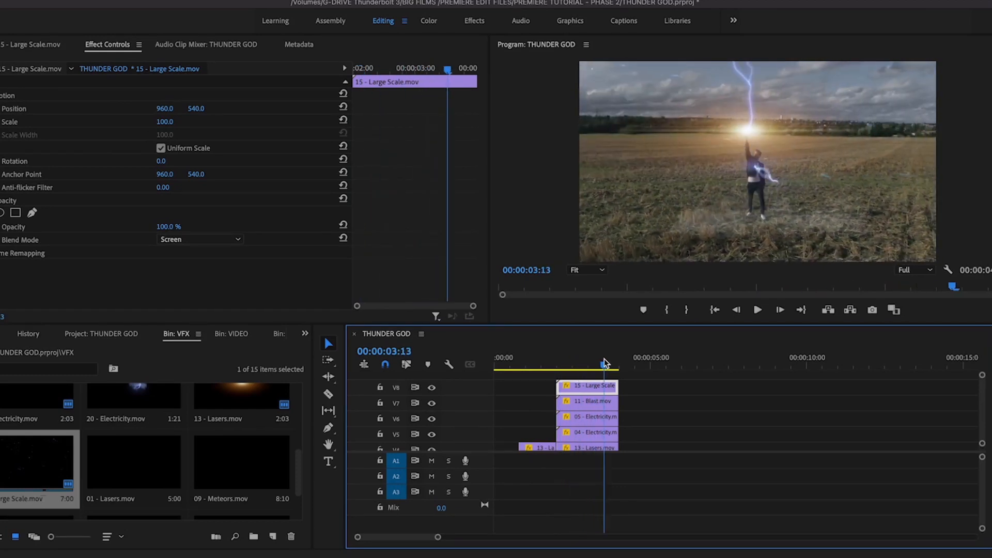